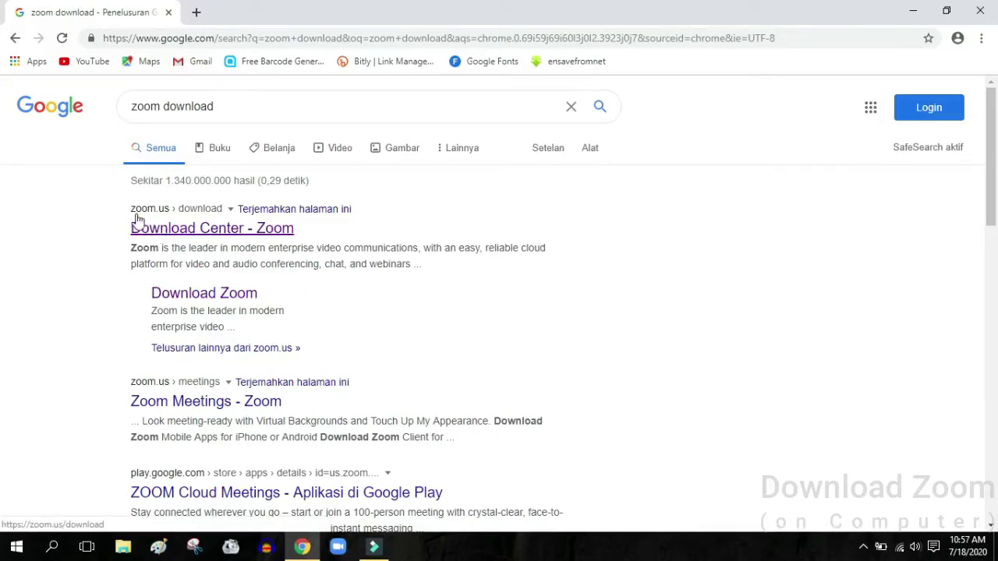
Step: Open the 'Download Center - Zoom' page from the Google search results
{"action": "left_click", "coordinate": [208, 231]}
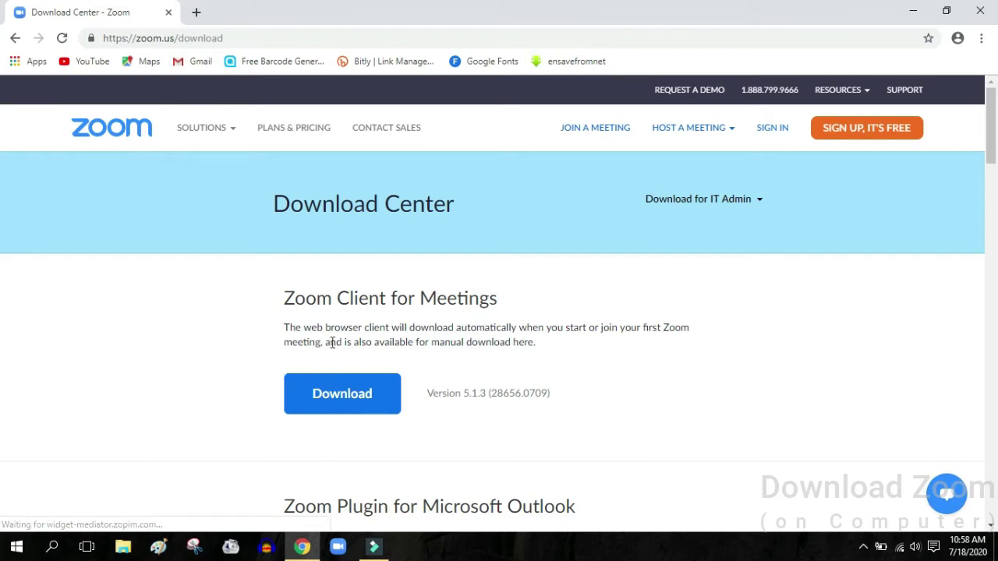
Step: Download ZoomInstaller.exe for Zoom Client for Meetings 5.1.3 from the Download Center
{"action": "left_click", "coordinate": [335, 408]}
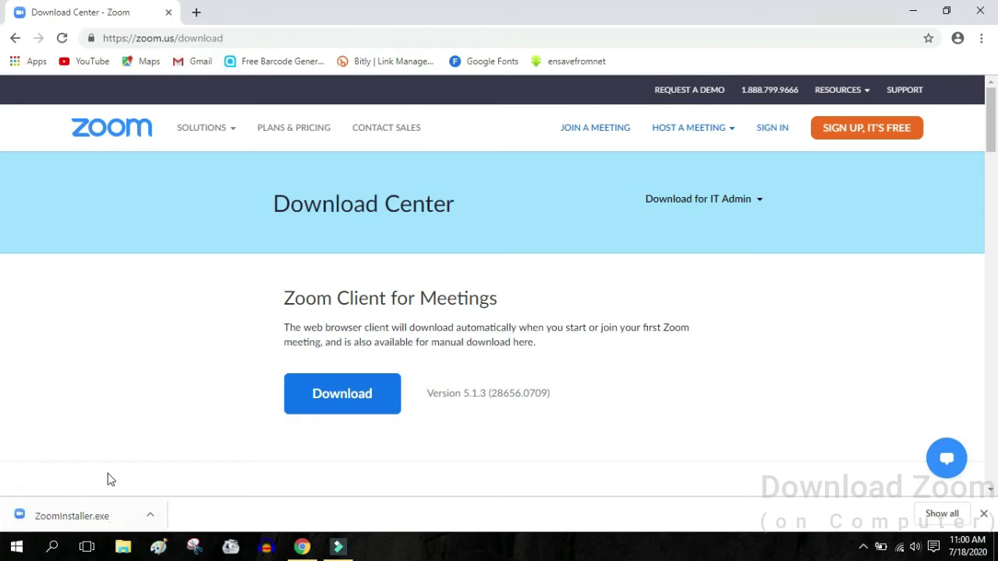
Step: Show ZoomInstaller.exe in the Downloads folder and run it to install Zoom
{"action": "left_click", "coordinate": [152, 518]}
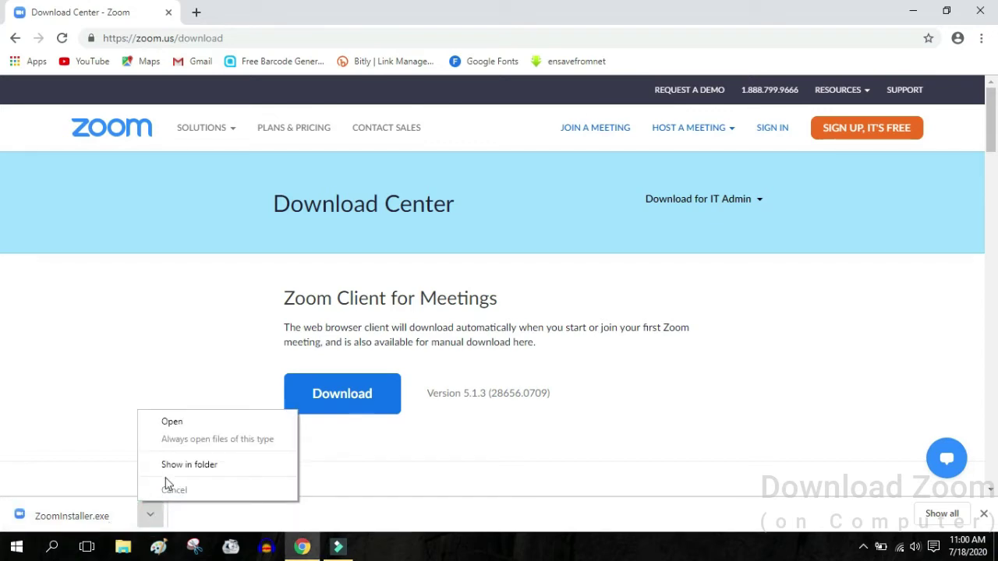
{"action": "left_click", "coordinate": [168, 470]}
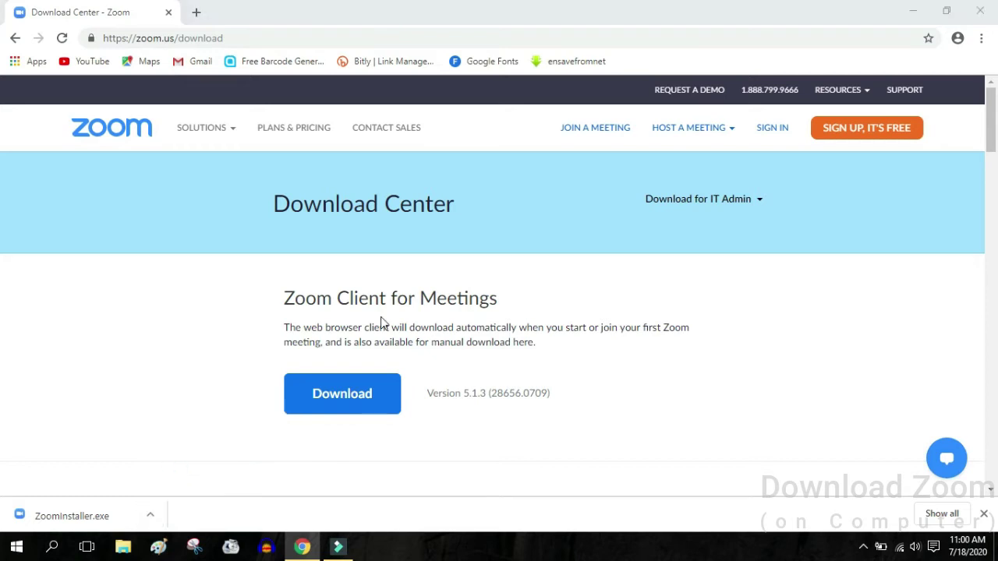
{"action": "double_click", "coordinate": [437, 178]}
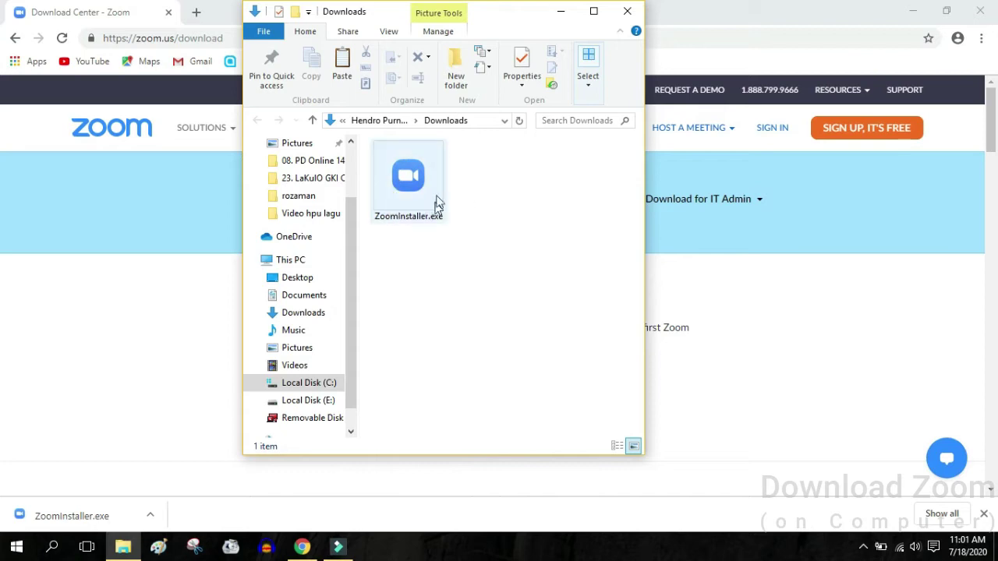
{"action": "double_click", "coordinate": [418, 182]}
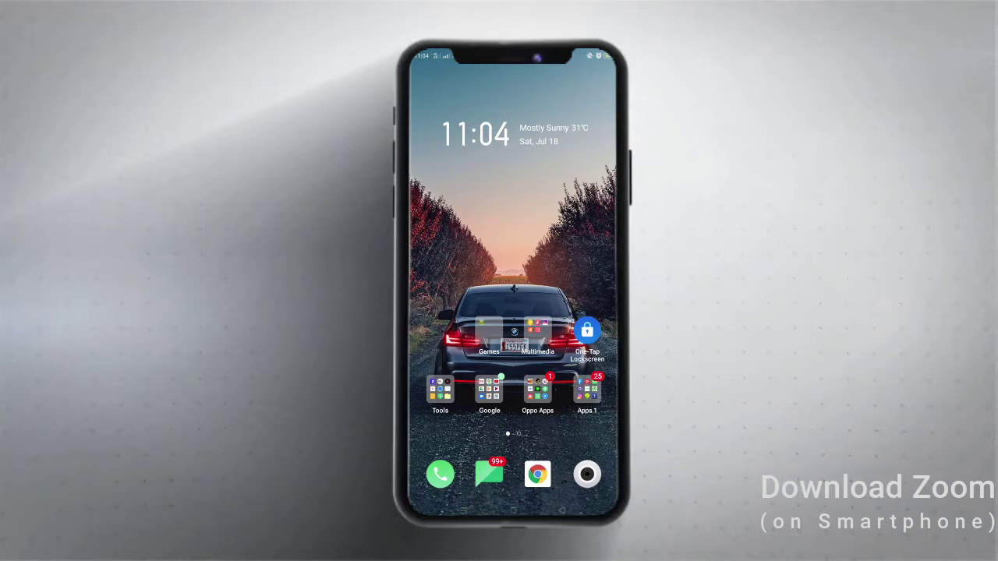
Step: Search the Play Store for 'zoom', install ZOOM Cloud Meetings, and open it
{"action": "left_click", "coordinate": [489, 390]}
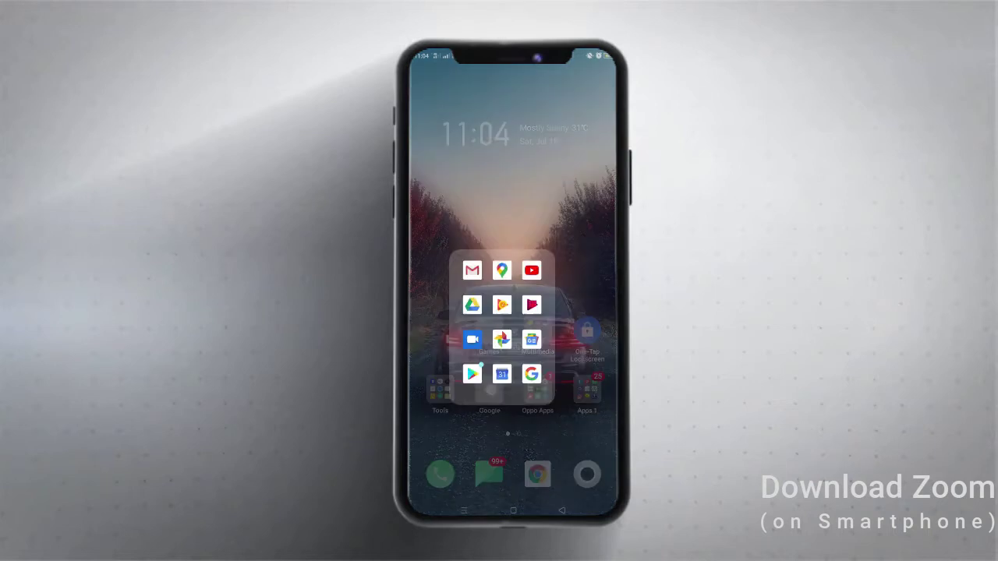
{"action": "left_click", "coordinate": [464, 350]}
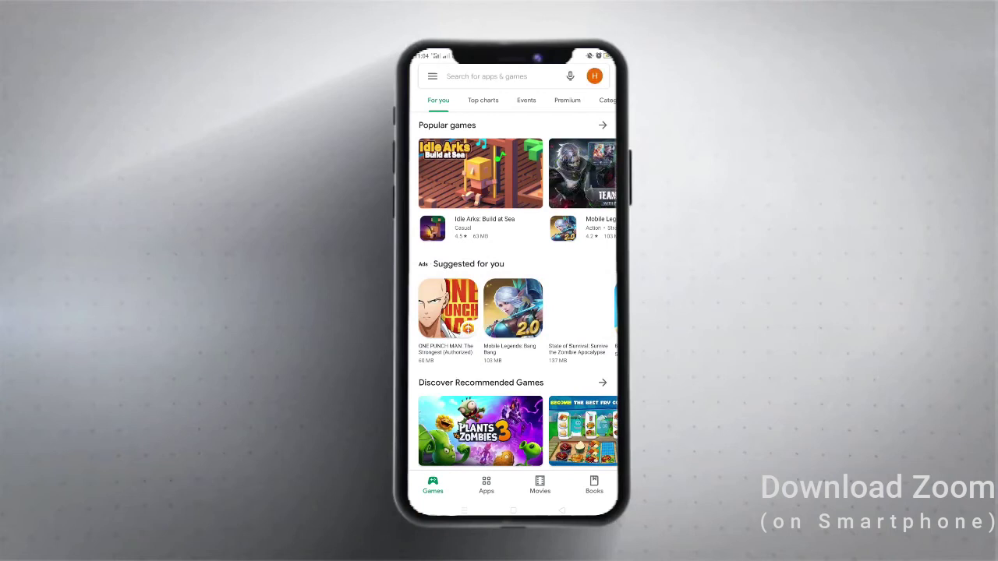
{"action": "left_click", "coordinate": [519, 77]}
{"action": "type", "text": "zoom"}
{"action": "key", "text": "Return"}
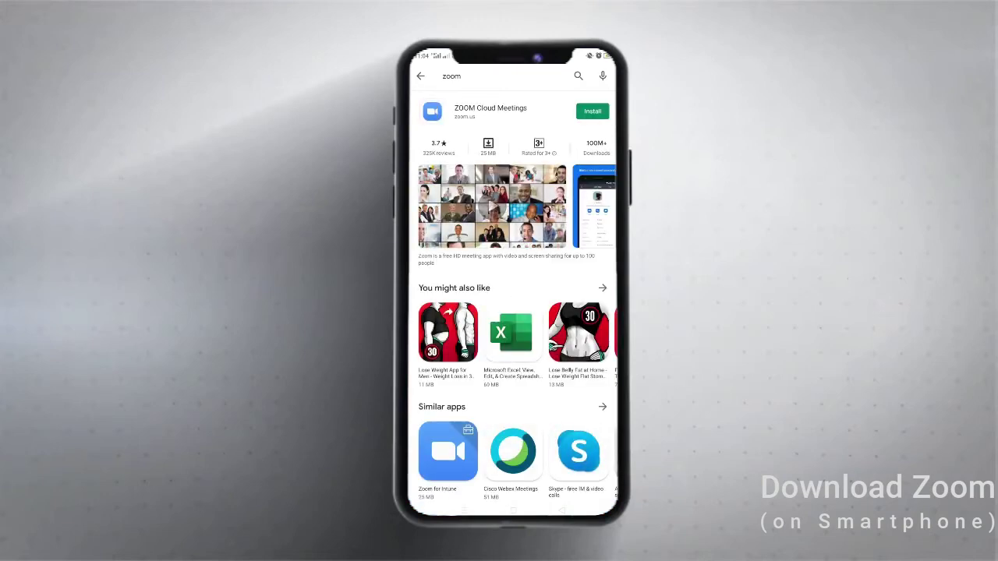
{"action": "left_click", "coordinate": [593, 111]}
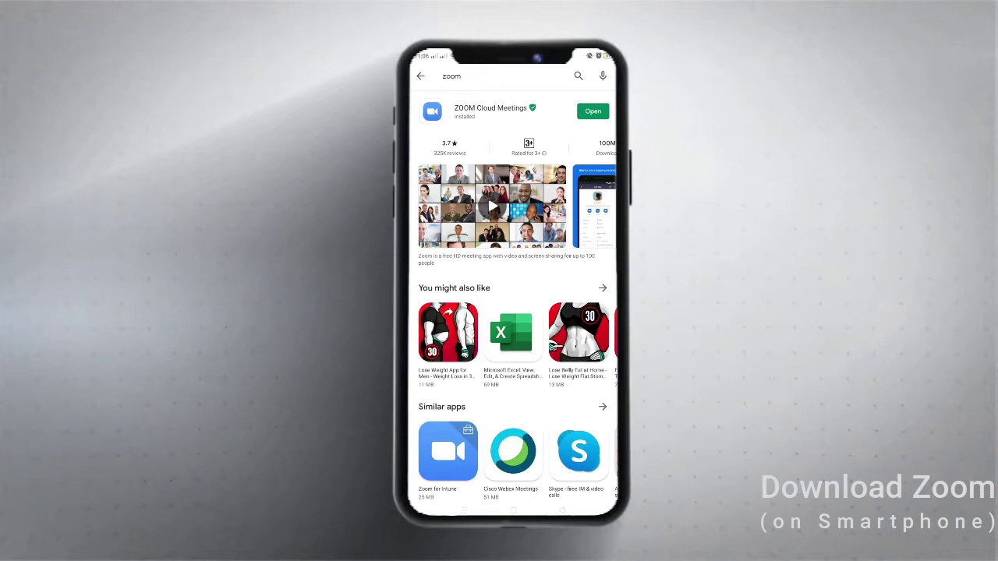
{"action": "left_click", "coordinate": [592, 110]}
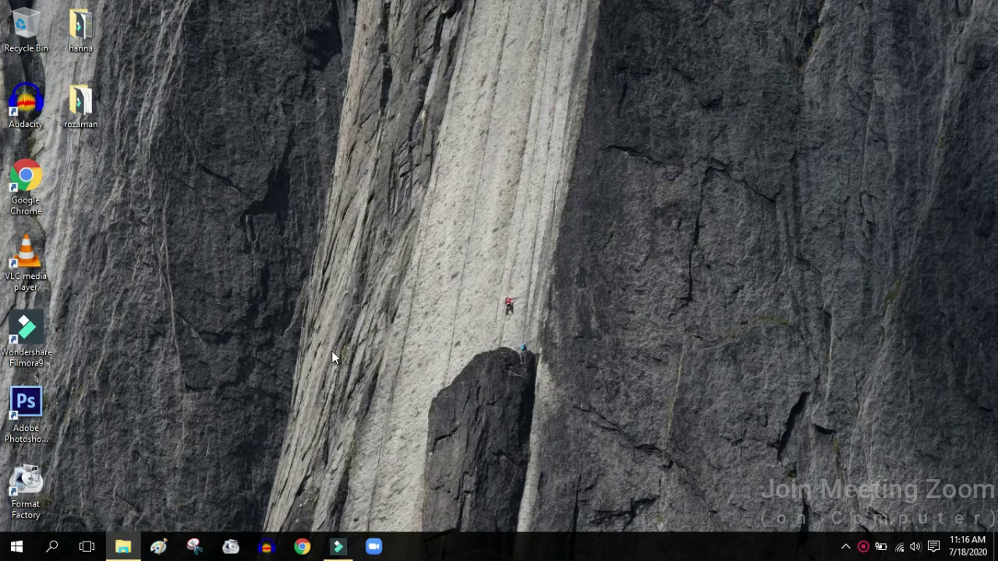
Step: Launch Zoom from the taskbar and bring up the Join Meeting dialog
{"action": "left_click", "coordinate": [373, 547]}
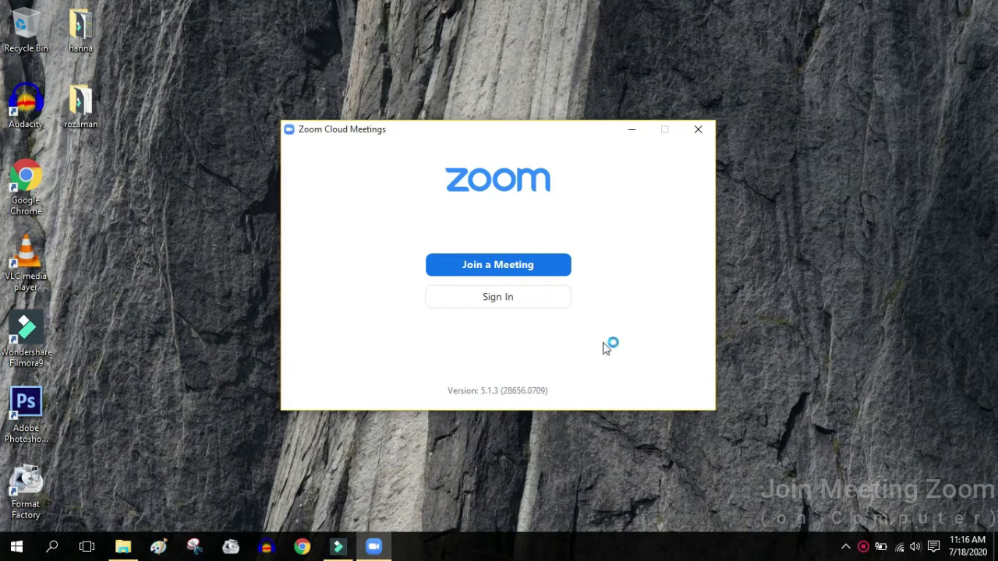
{"action": "left_click", "coordinate": [539, 266]}
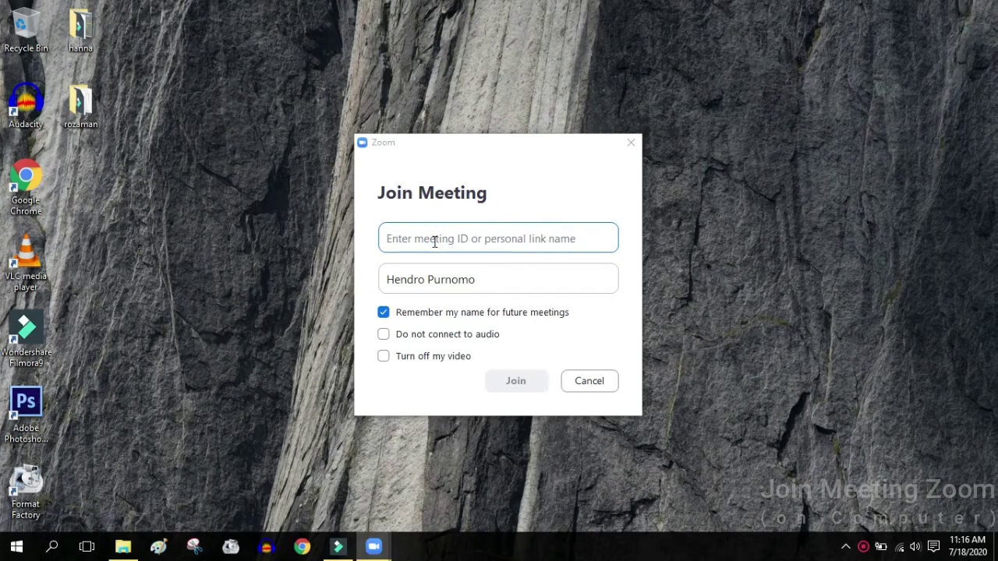
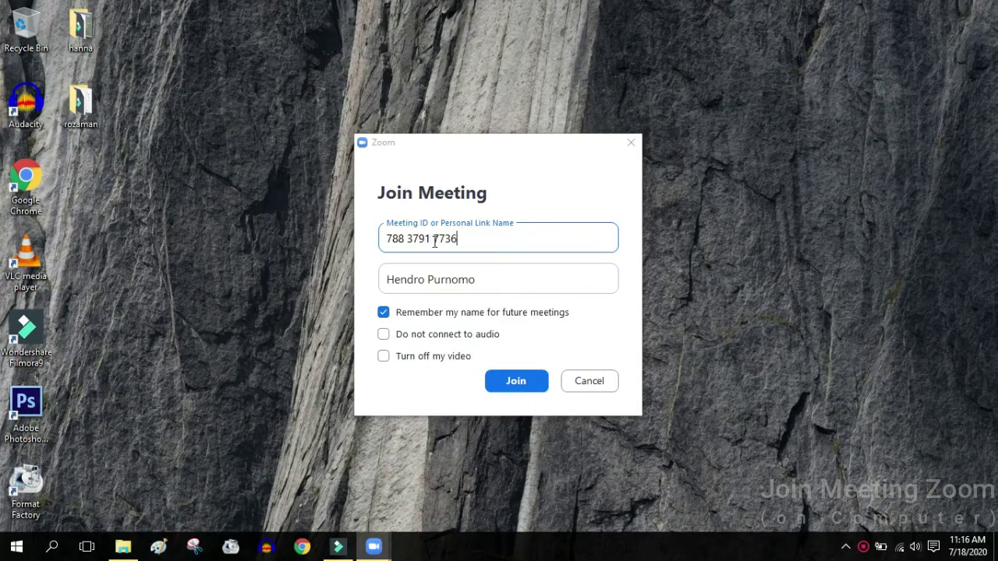
Step: Enter the meeting ID, edit the display name, and join using the meeting password
{"action": "left_click_drag", "start_coordinate": [488, 279], "coordinate": [378, 285]}
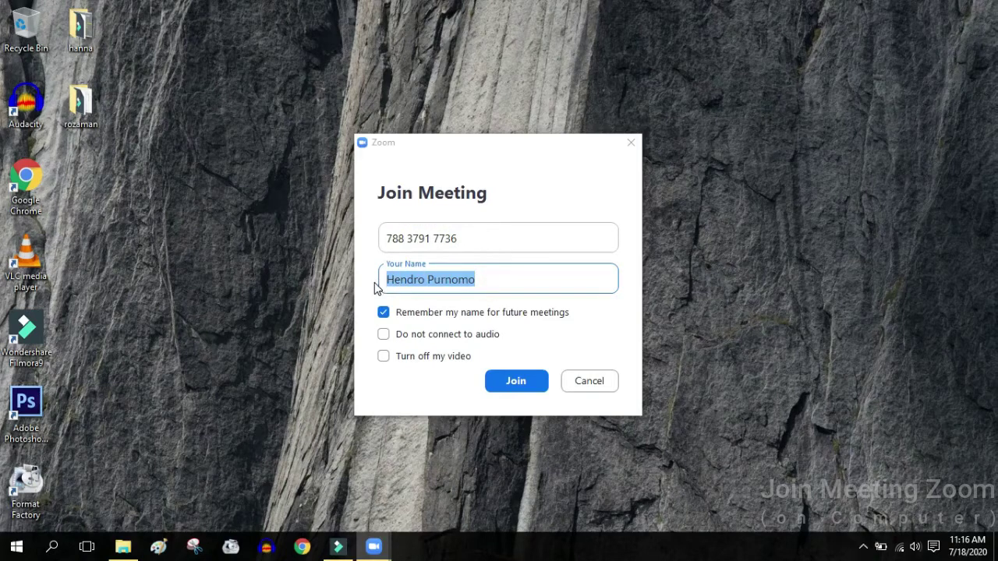
{"action": "left_click", "coordinate": [484, 279]}
{"action": "left_click_drag", "start_coordinate": [498, 279], "coordinate": [348, 276]}
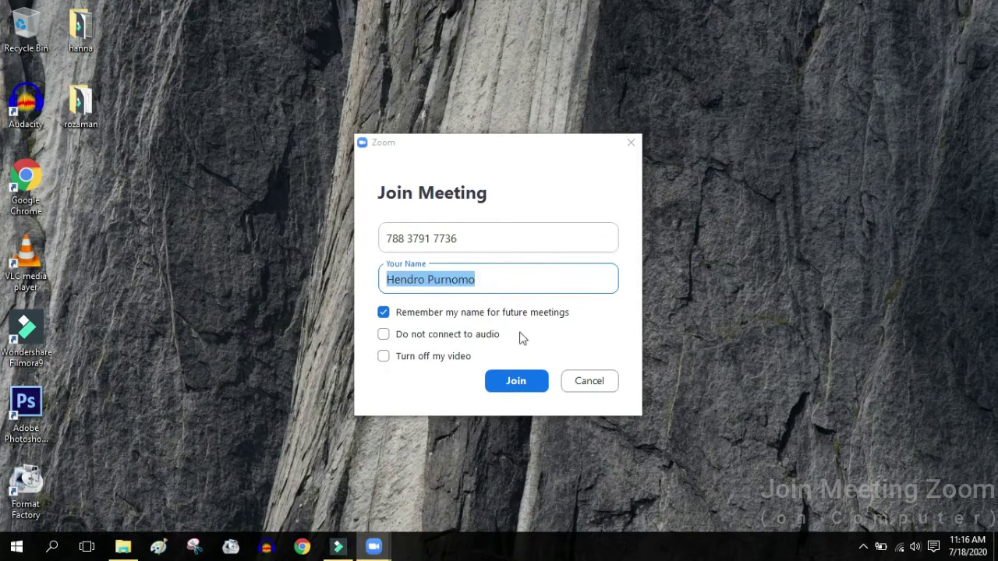
{"action": "left_click", "coordinate": [520, 379]}
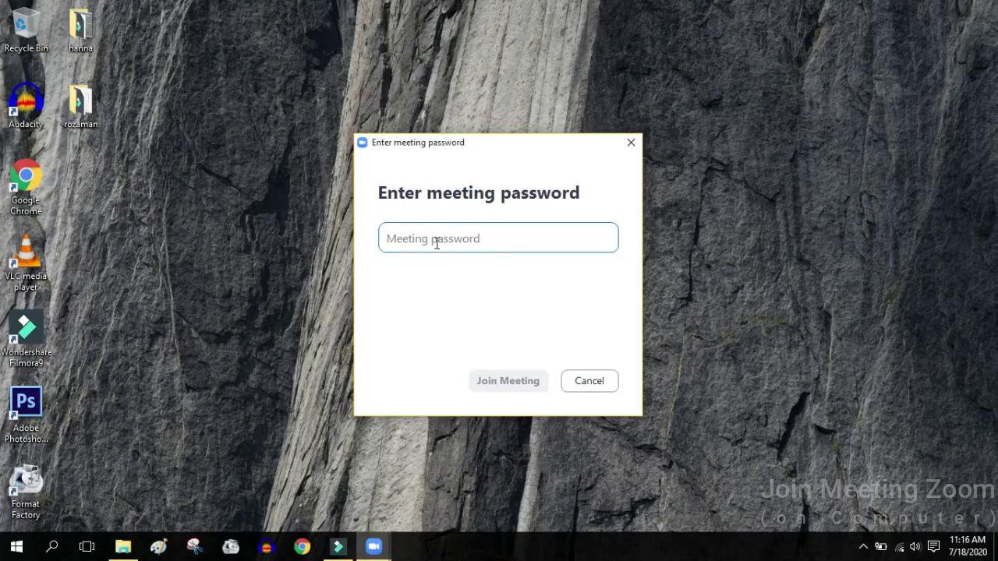
{"action": "type", "text": "*"}
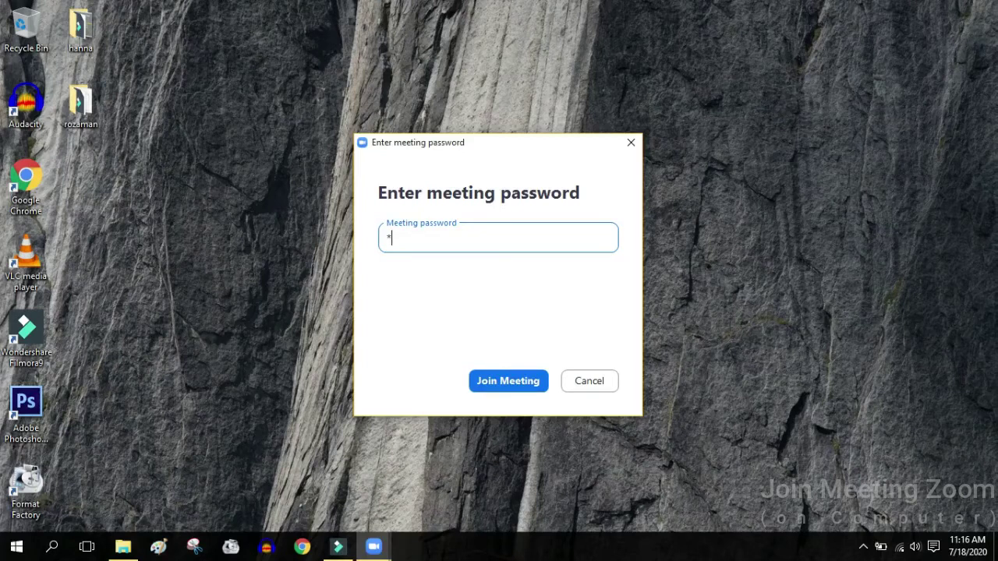
{"action": "type", "text": "*****"}
{"action": "left_click", "coordinate": [518, 380]}
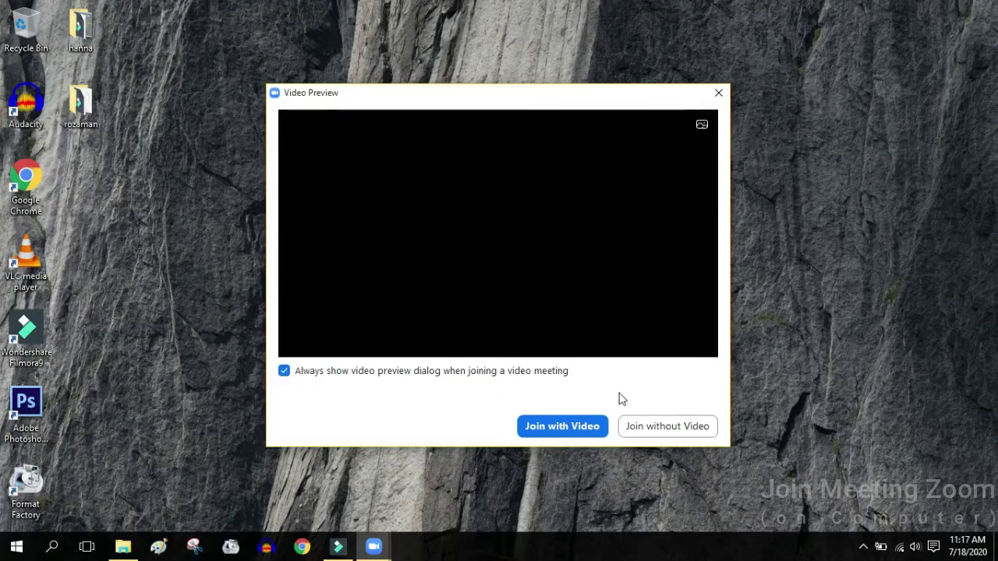
Step: Join the meeting with video on and connect computer audio
{"action": "left_click", "coordinate": [586, 427]}
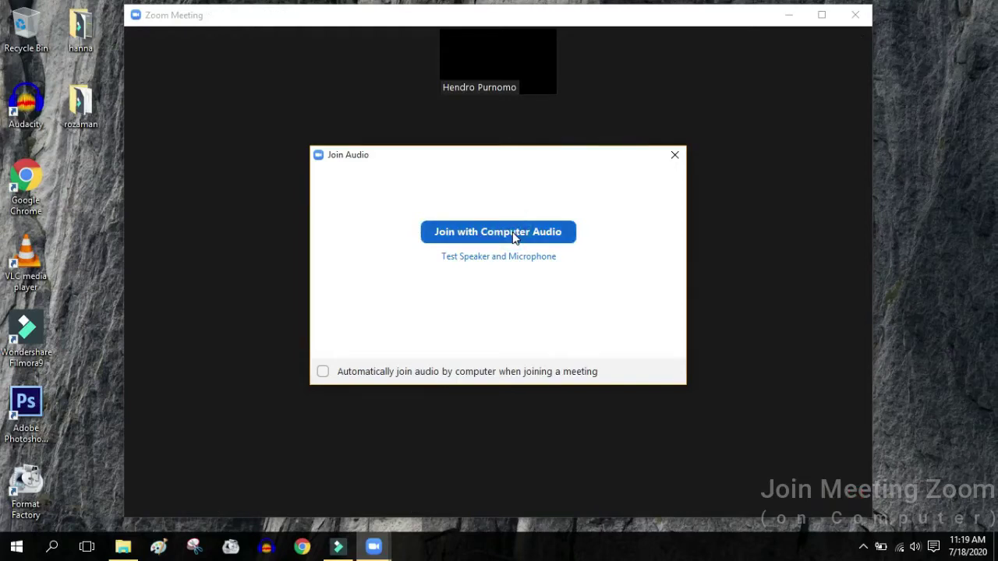
{"action": "left_click", "coordinate": [514, 236]}
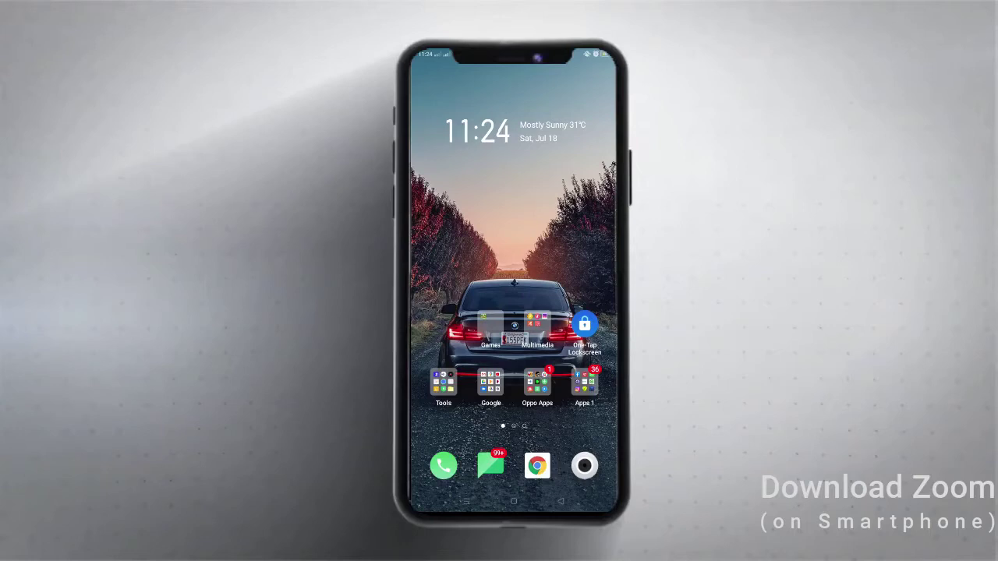
Step: Swipe to the home screen page holding Zoom and launch the app
{"action": "left_click_drag", "start_coordinate": [570, 273], "coordinate": [461, 273]}
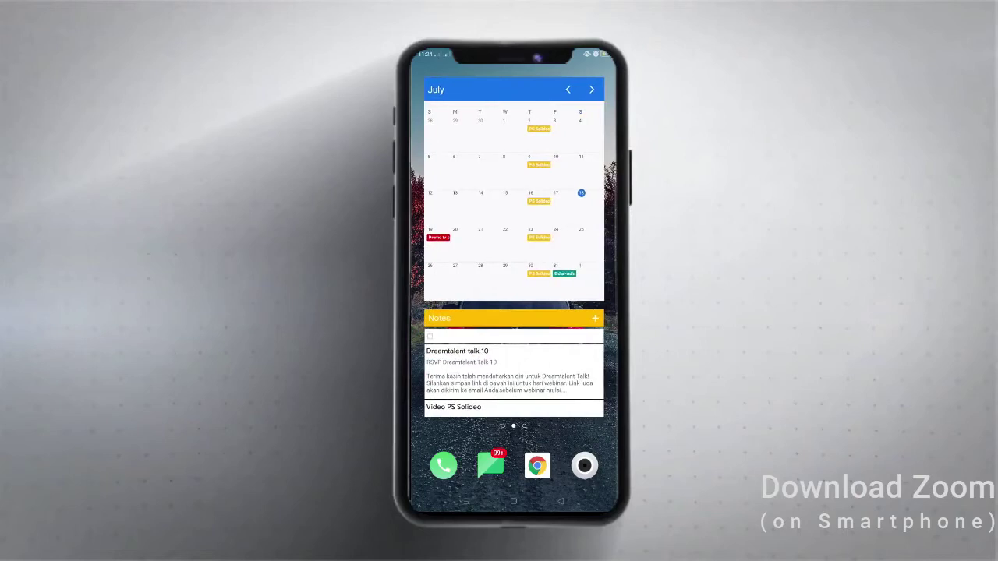
{"action": "left_click_drag", "start_coordinate": [569, 272], "coordinate": [460, 273]}
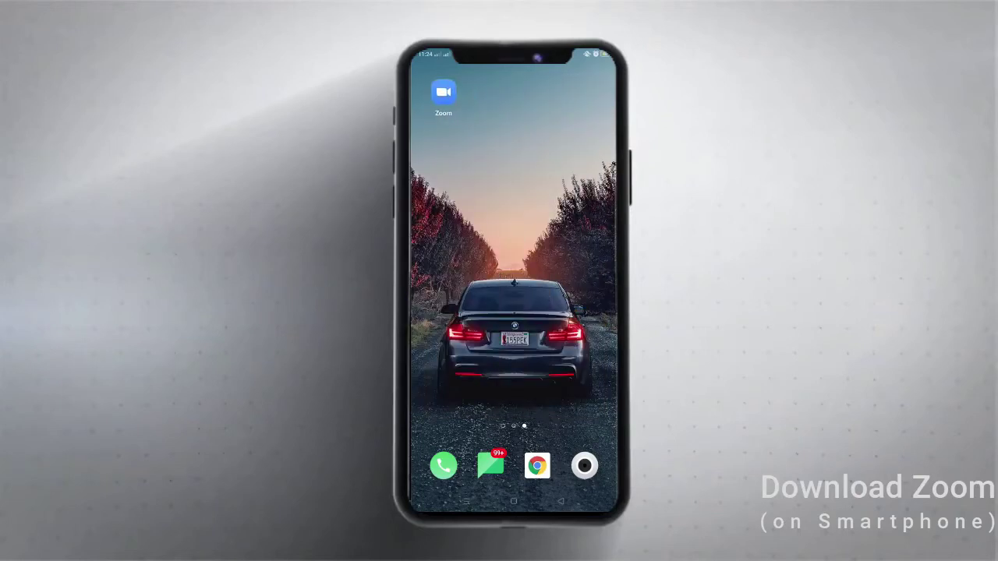
{"action": "left_click", "coordinate": [443, 92]}
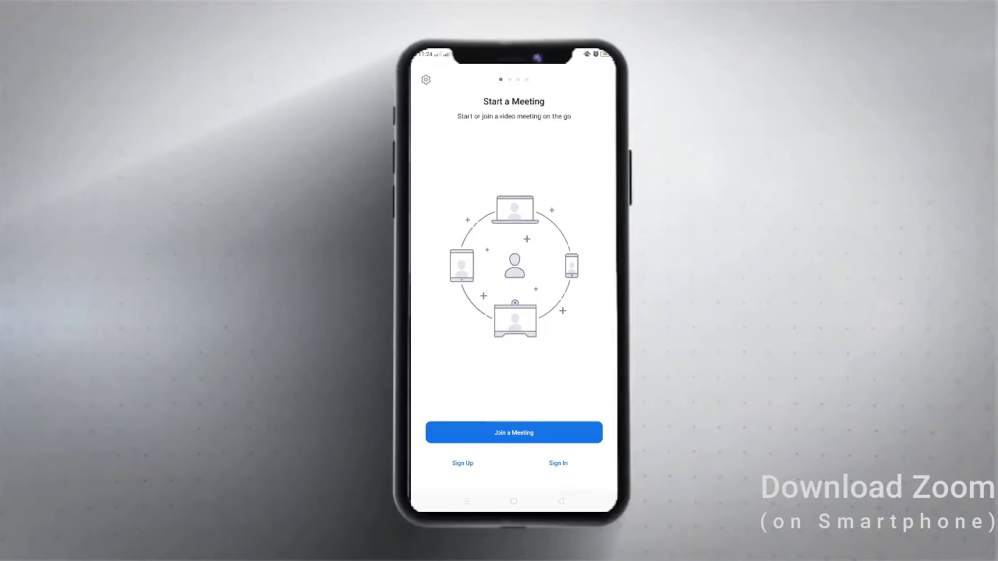
Step: Replace the default display name 'OPPO A5 2020' with the participant's full name
{"action": "left_click", "coordinate": [513, 432]}
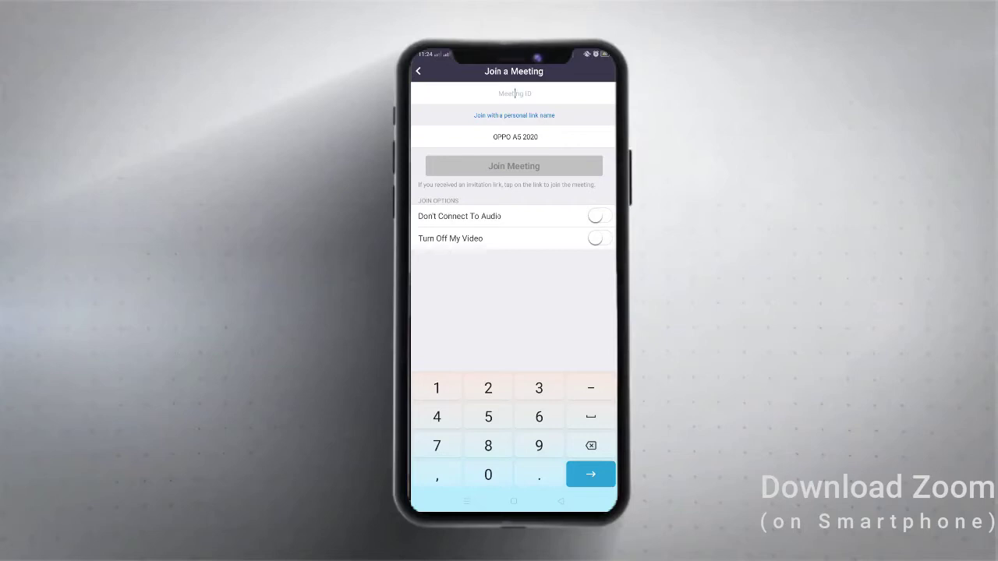
{"action": "left_click", "coordinate": [541, 136]}
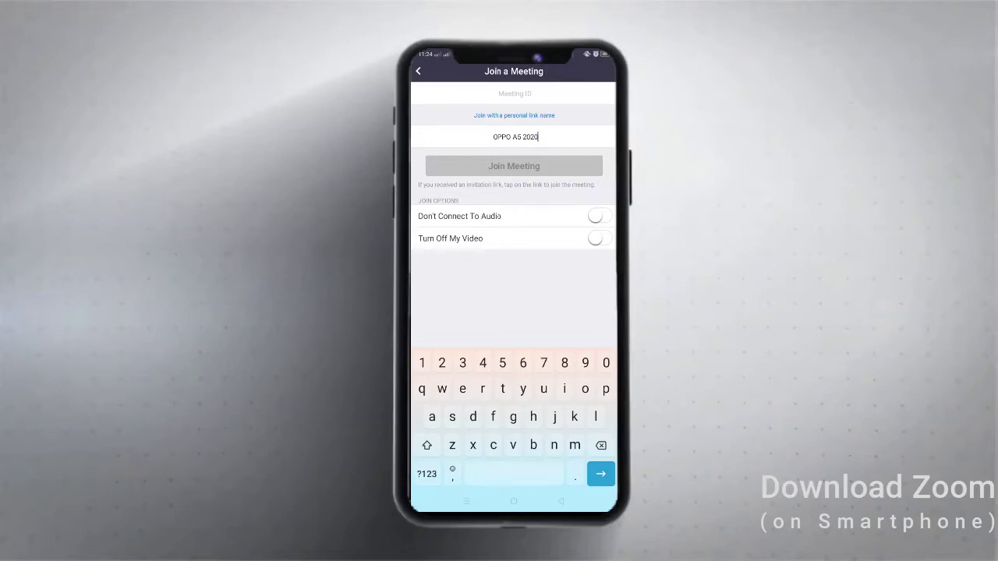
{"action": "key", "text": "BackSpace"}
{"action": "key", "text": "BackSpace"}
{"action": "key", "text": "BackSpace"}
{"action": "key", "text": "BackSpace"}
{"action": "key", "text": "BackSpace"}
{"action": "key", "text": "BackSpace"}
{"action": "key", "text": "BackSpace"}
{"action": "key", "text": "BackSpace"}
{"action": "key", "text": "BackSpace"}
{"action": "key", "text": "BackSpace"}
{"action": "key", "text": "BackSpace"}
{"action": "key", "text": "BackSpace"}
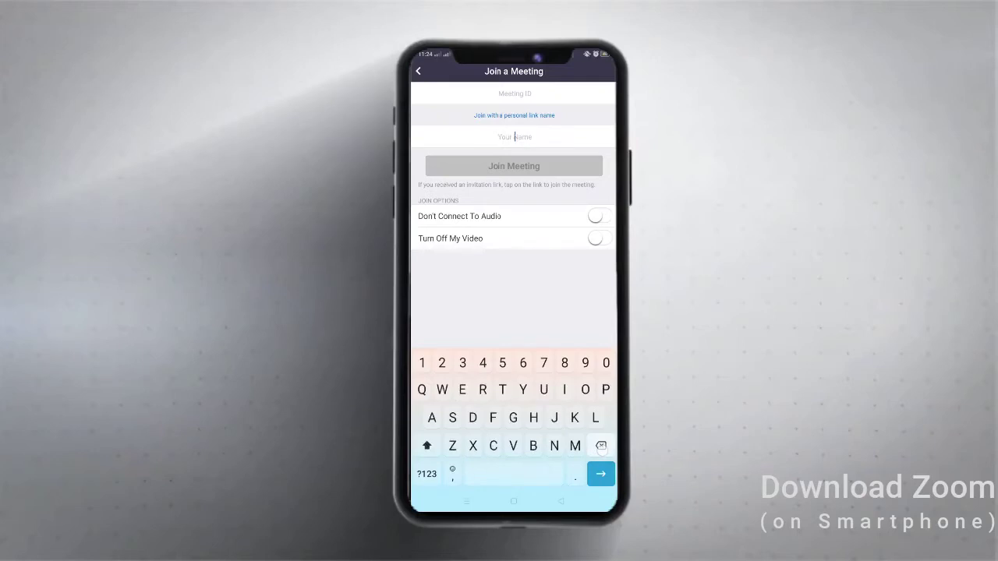
{"action": "left_click", "coordinate": [426, 445]}
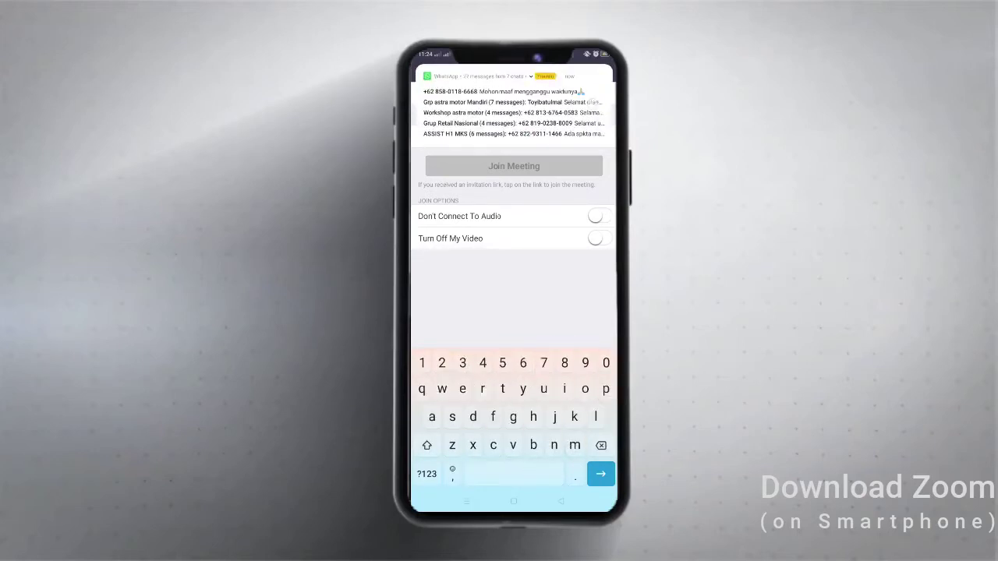
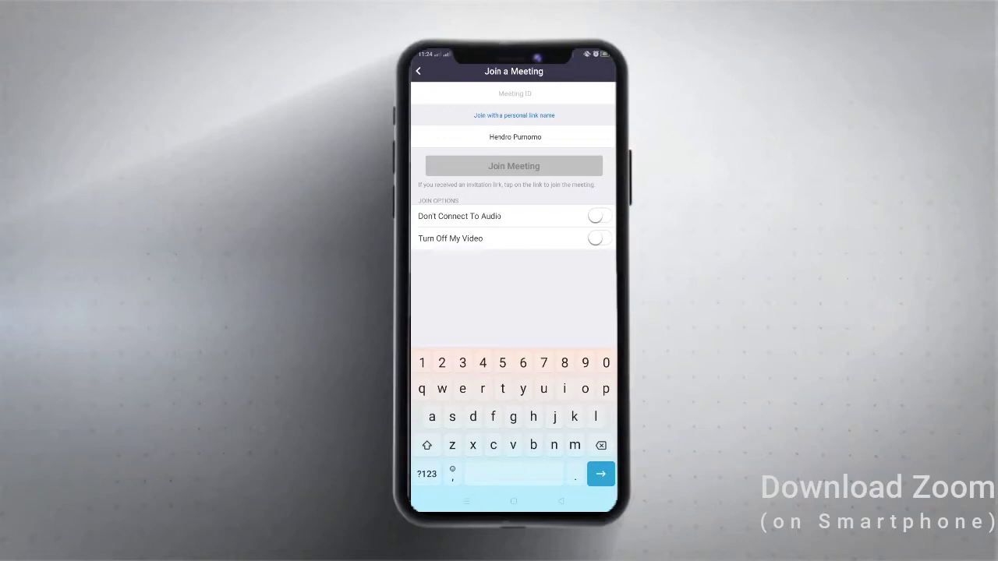
{"action": "left_click", "coordinate": [541, 138]}
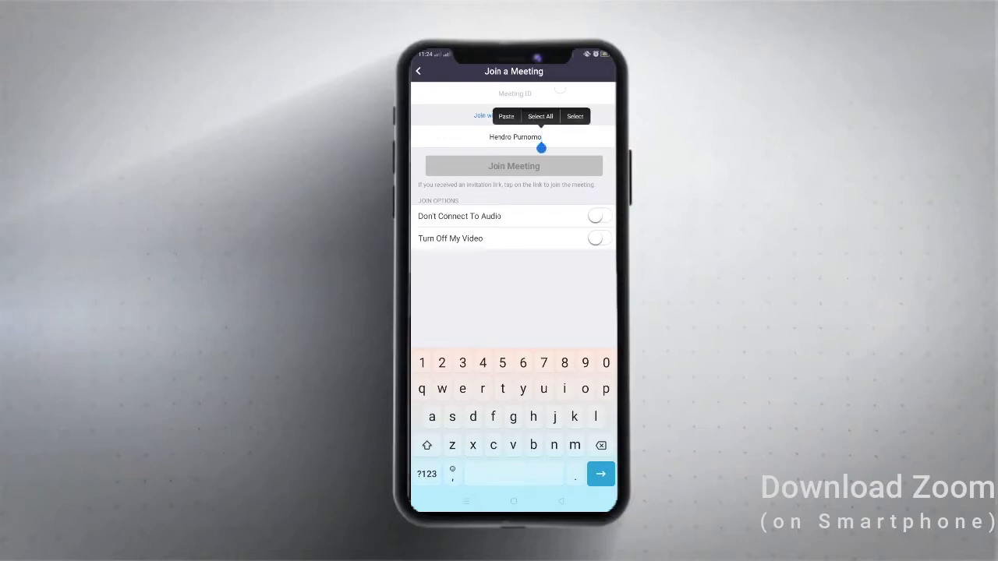
Step: Enter the meeting ID and submit the join request
{"action": "left_click", "coordinate": [560, 90]}
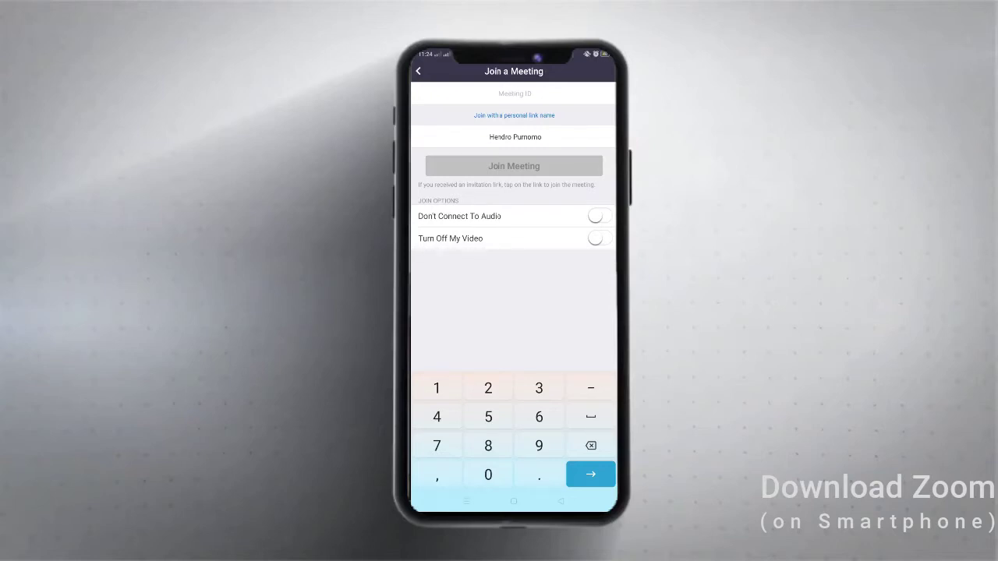
{"action": "type", "text": "741 9871 0785"}
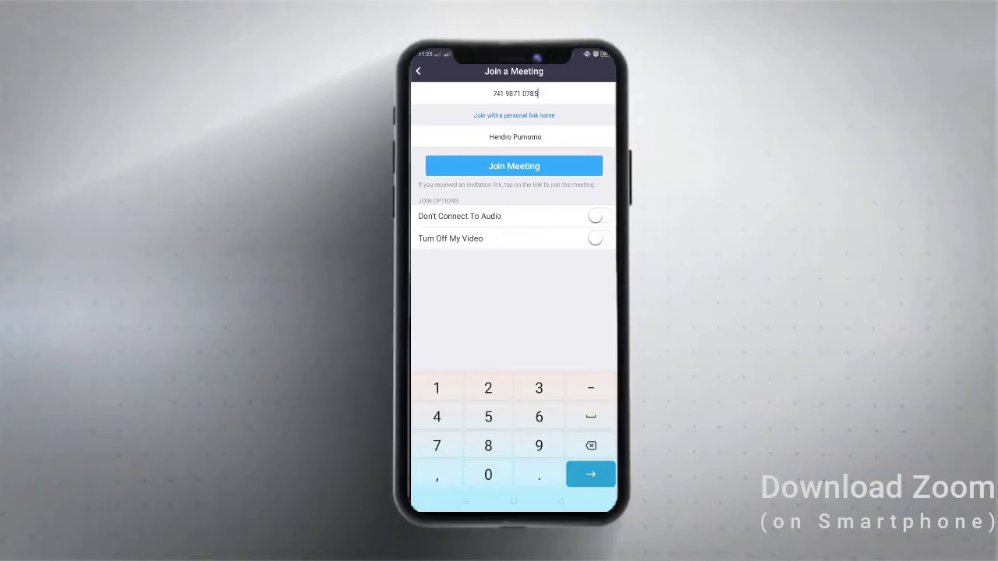
{"action": "left_click", "coordinate": [562, 167]}
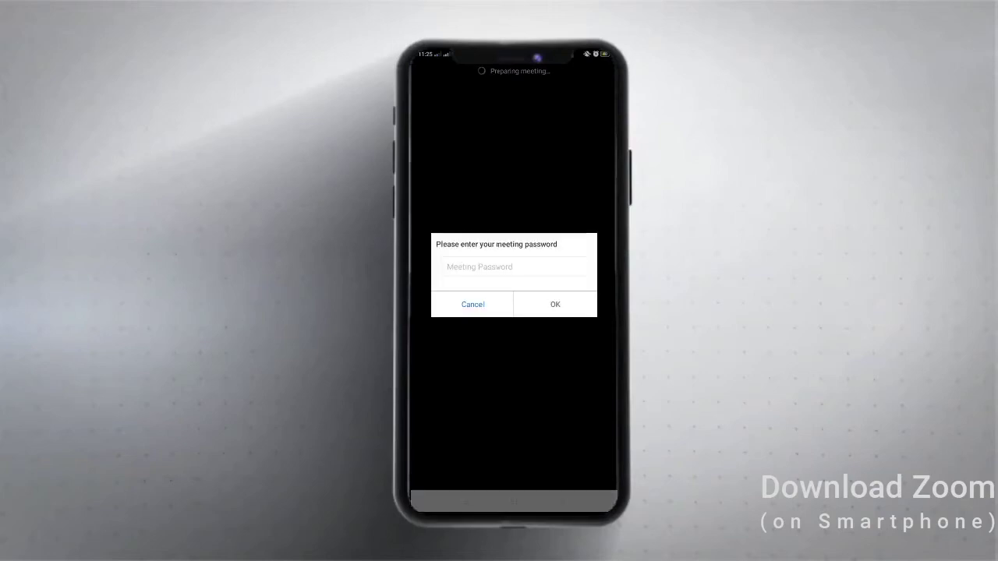
Step: Type the mixed-case meeting password into the Meeting Password field and confirm it
{"action": "left_click", "coordinate": [523, 266]}
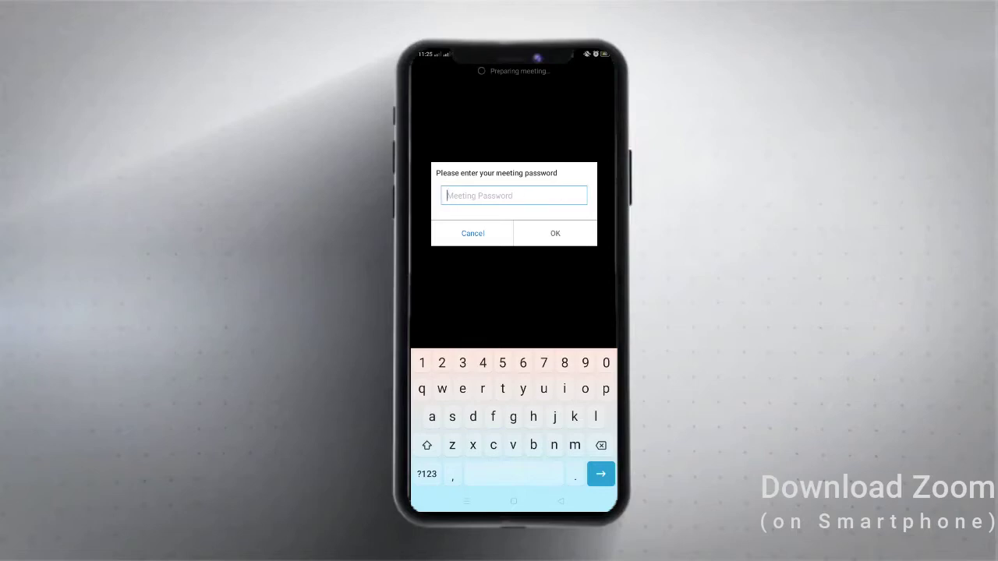
{"action": "left_click", "coordinate": [427, 445]}
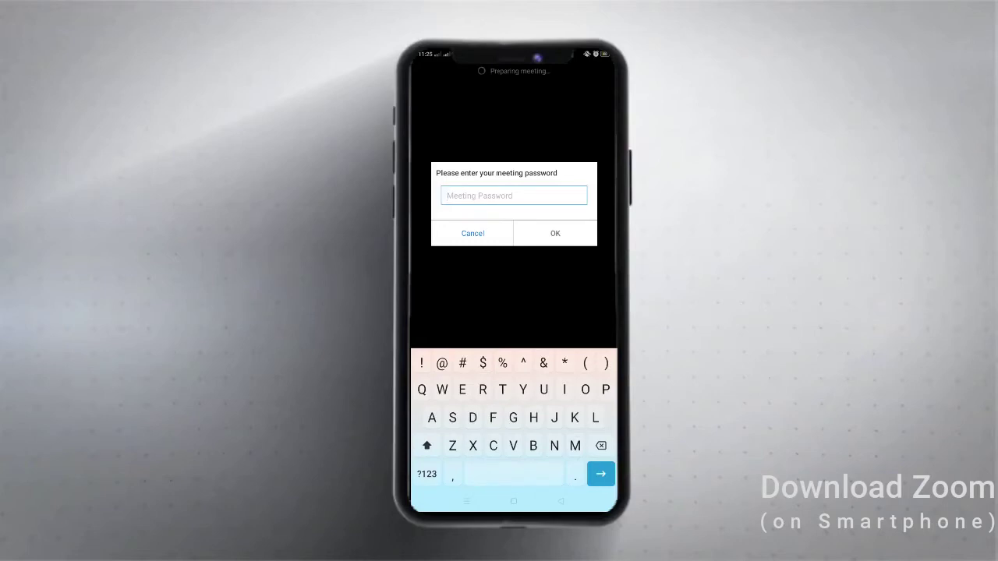
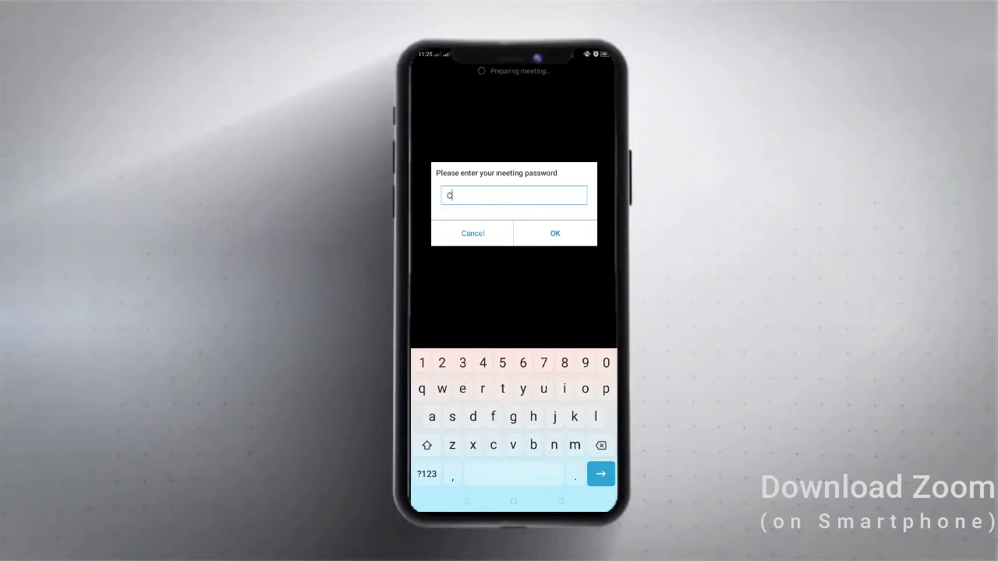
{"action": "left_click", "coordinate": [427, 445]}
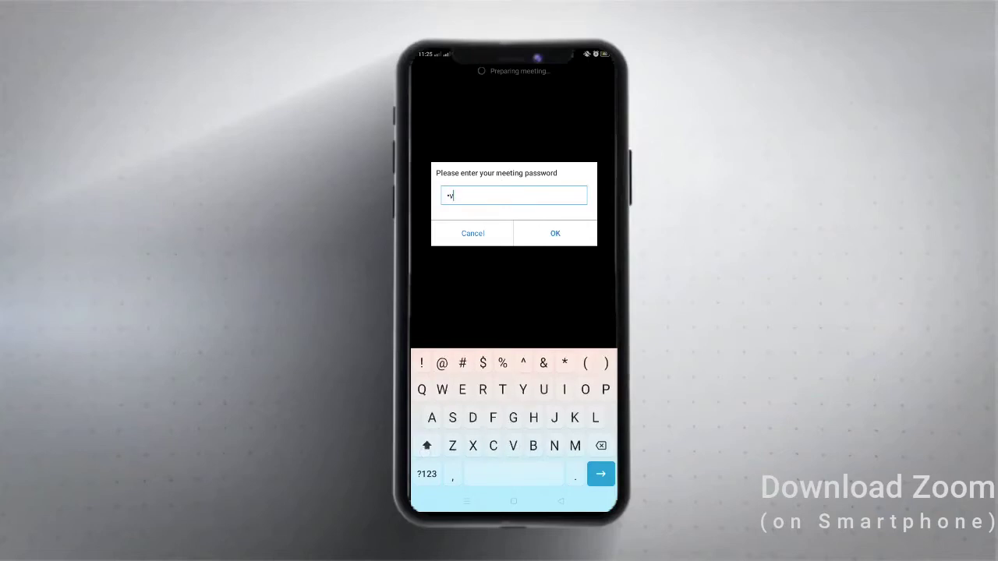
{"action": "left_click", "coordinate": [427, 446]}
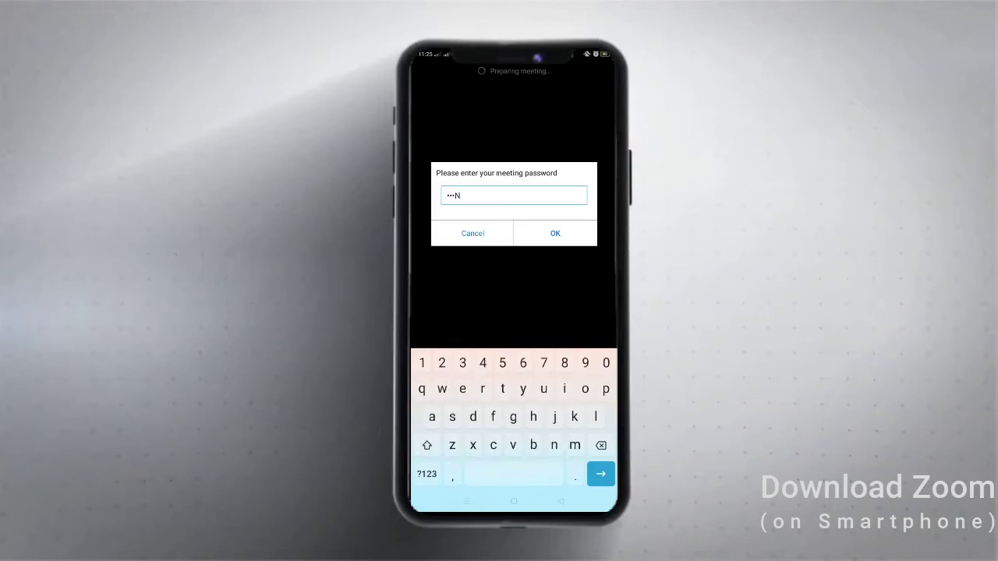
{"action": "left_click", "coordinate": [427, 445]}
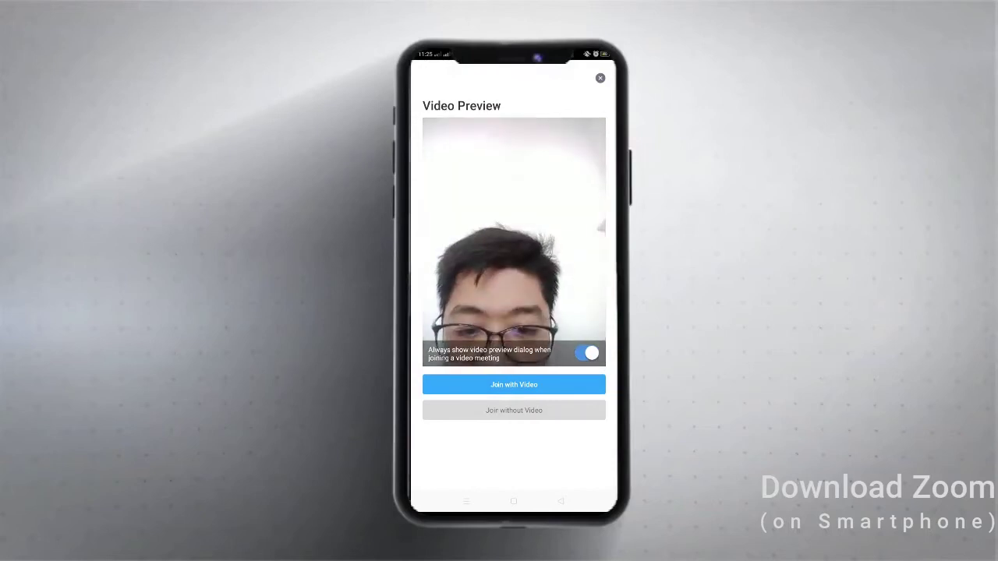
Step: Join the meeting on the phone with video on, then swipe to the participant gallery
{"action": "left_click", "coordinate": [514, 385]}
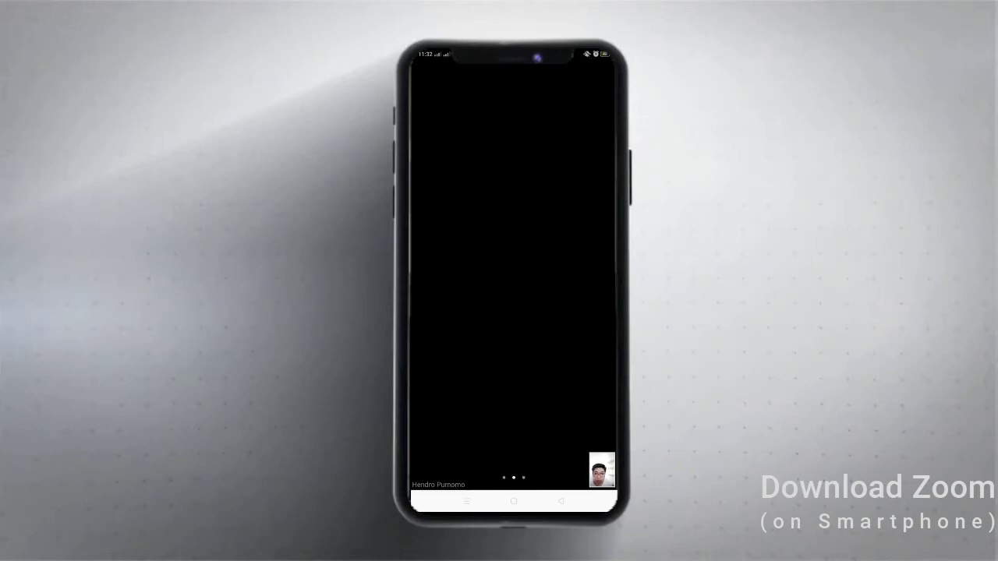
{"action": "left_click_drag", "start_coordinate": [493, 341], "coordinate": [546, 347]}
Step: Swipe past the Safe Driving Mode page and connect phone audio via Call Over Internet
{"action": "mouse_move", "coordinate": [429, 314]}
{"action": "left_mouse_down"}
{"action": "mouse_move", "coordinate": [520, 341]}
{"action": "mouse_move", "coordinate": [423, 320]}
{"action": "left_mouse_up"}
{"action": "left_click", "coordinate": [464, 349]}
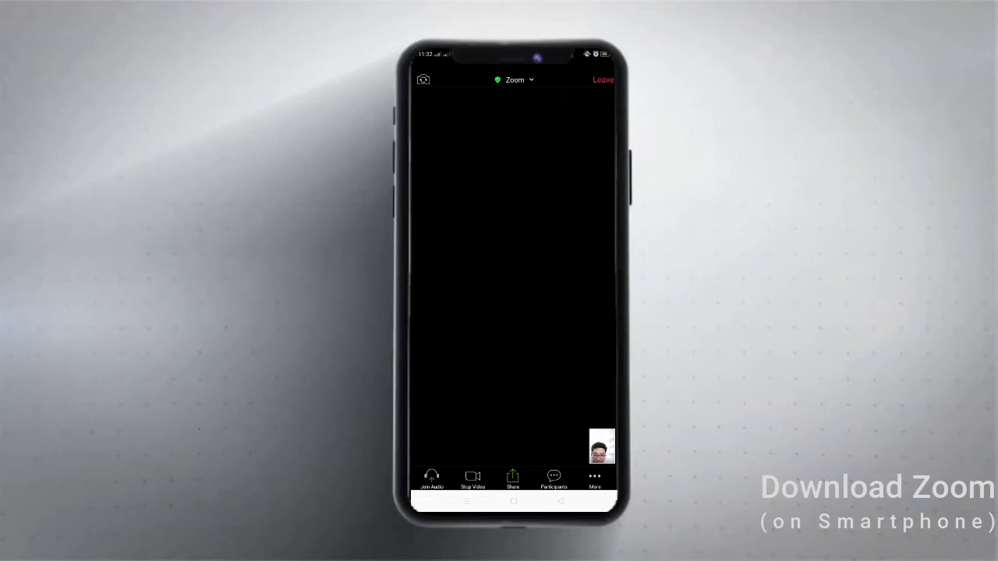
{"action": "left_click", "coordinate": [442, 334]}
{"action": "left_click", "coordinate": [433, 477]}
{"action": "left_click", "coordinate": [468, 448]}
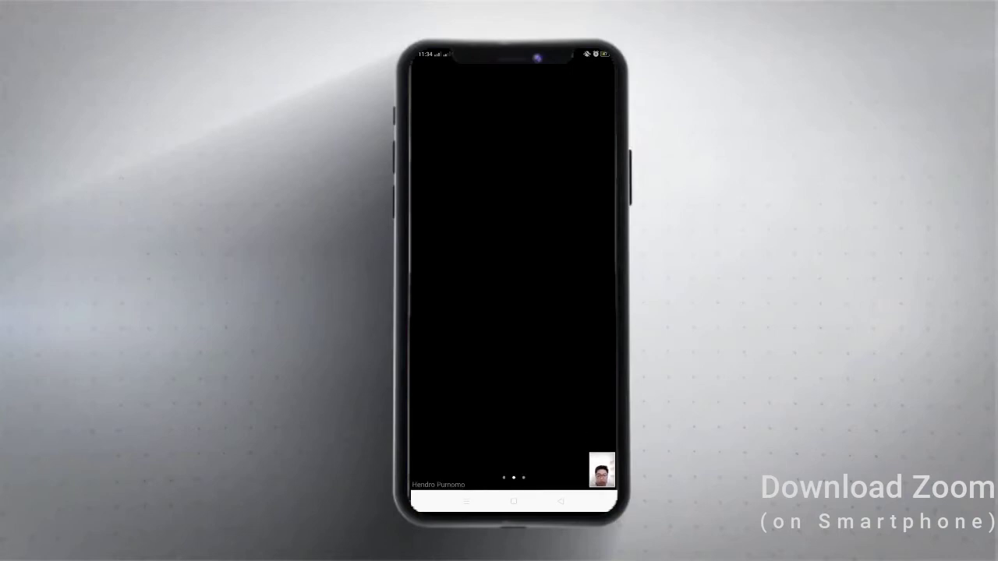
Step: Toggle between gallery and speaker views and open the phone's Share options
{"action": "left_click_drag", "start_coordinate": [492, 385], "coordinate": [522, 391]}
{"action": "left_click", "coordinate": [433, 360]}
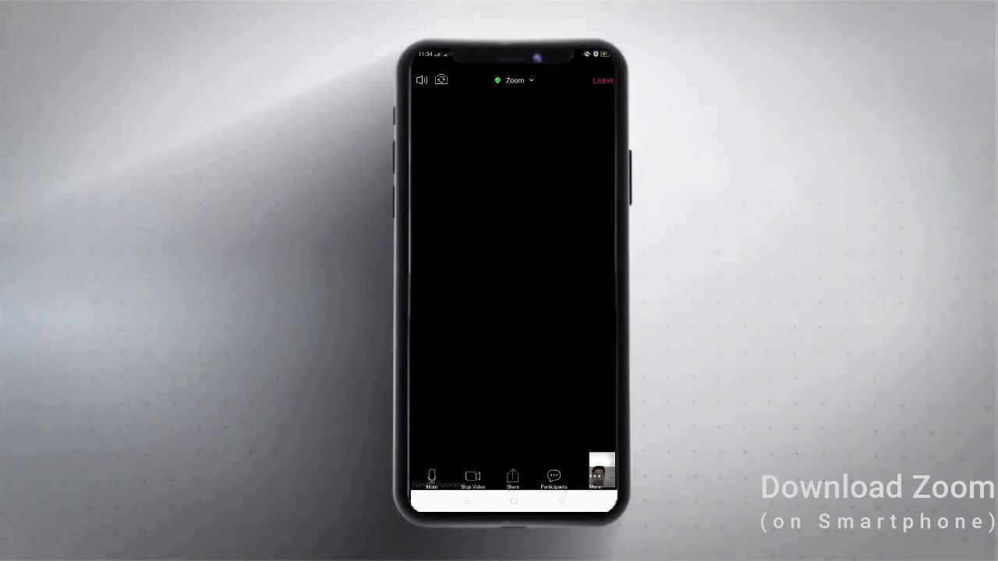
{"action": "left_click", "coordinate": [512, 477]}
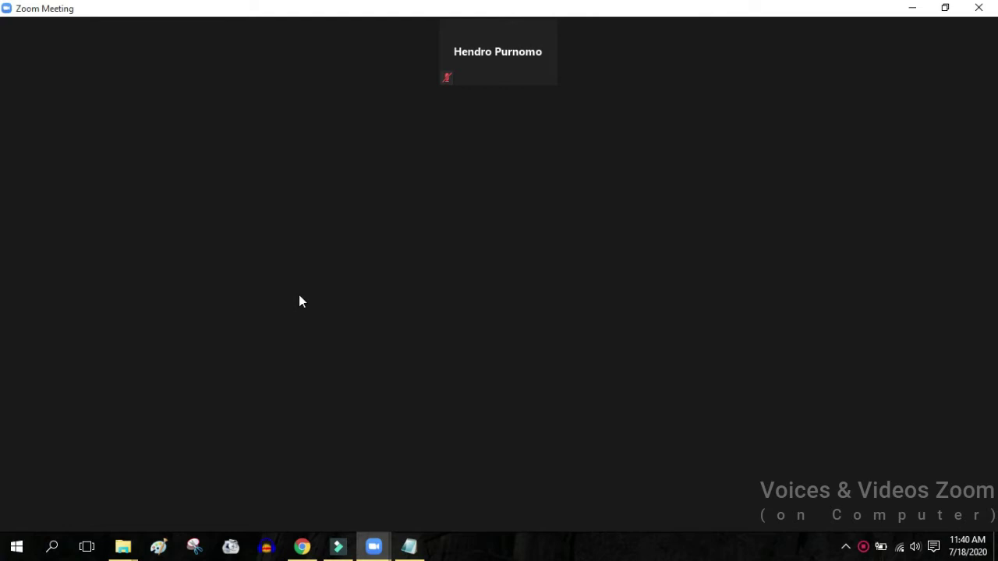
Step: Unmute the microphone from the desktop meeting toolbar
{"action": "mouse_move", "coordinate": [151, 281]}
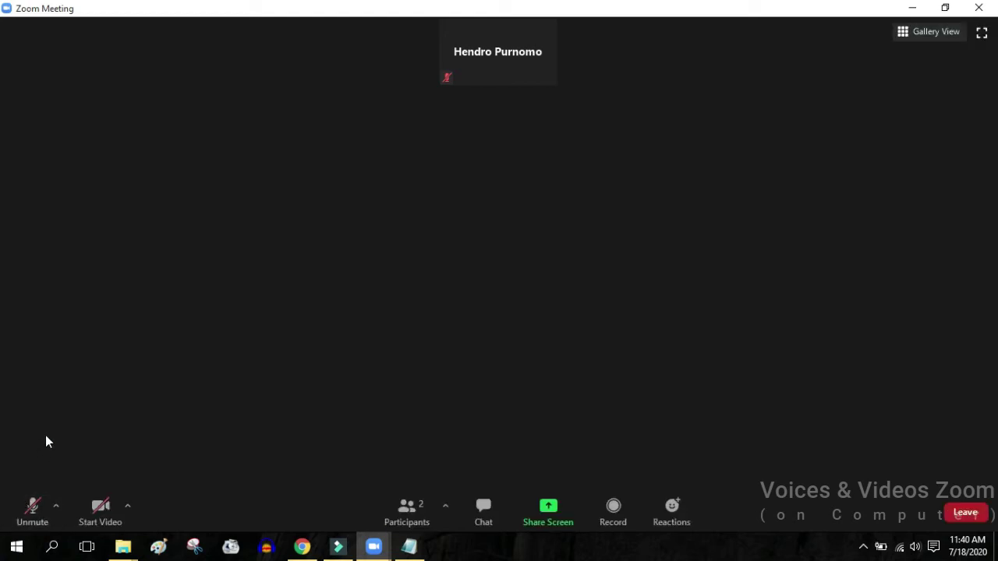
{"action": "left_click", "coordinate": [34, 526]}
Step: Turn the computer's camera on, then off again, and re-mute its microphone
{"action": "left_click", "coordinate": [112, 511]}
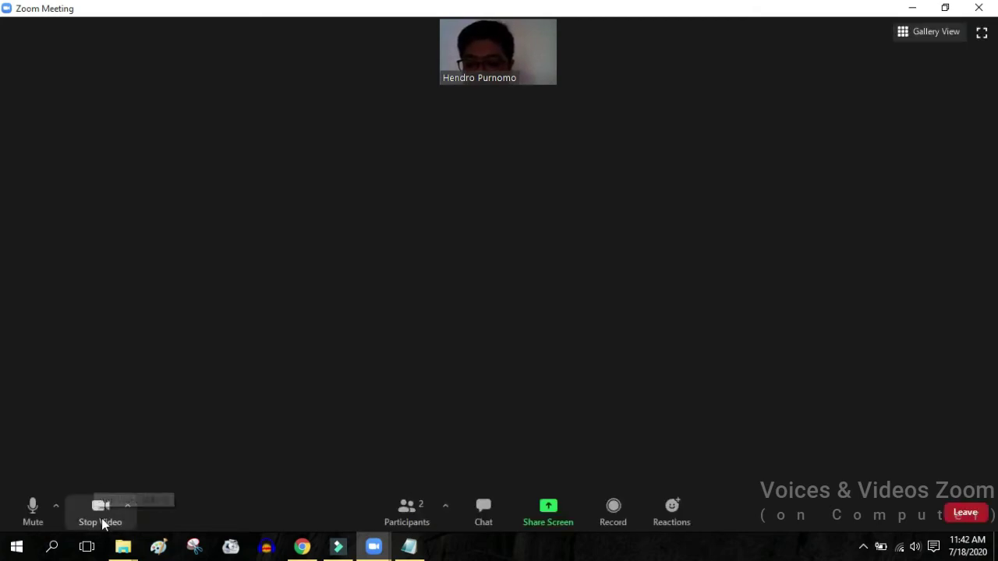
{"action": "left_click", "coordinate": [102, 508]}
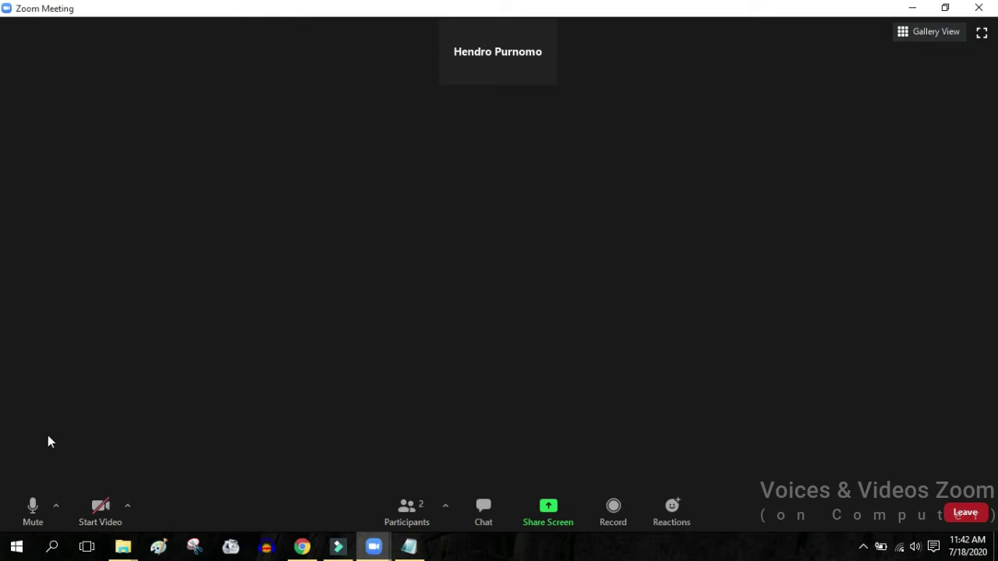
{"action": "left_click", "coordinate": [37, 509]}
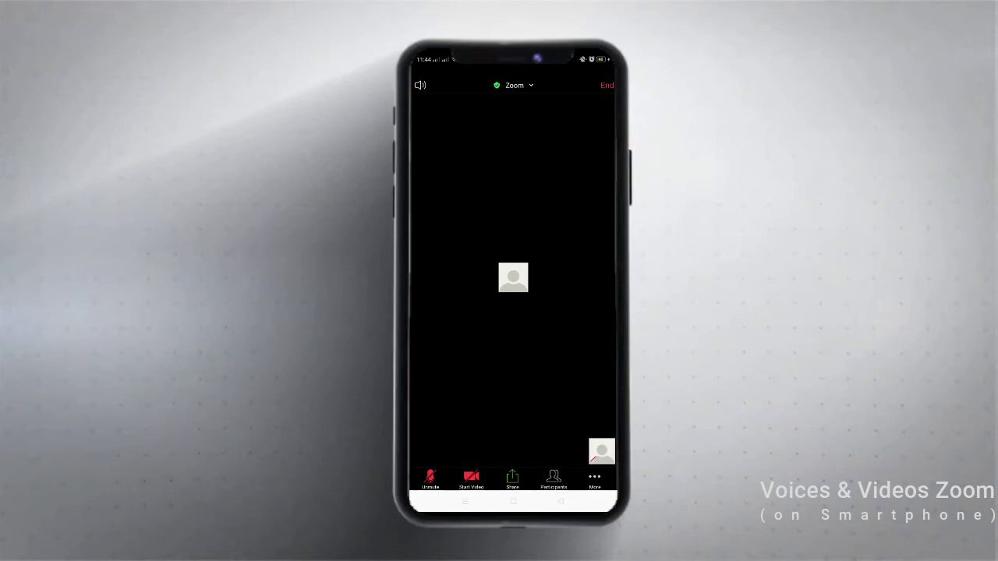
Step: Bring up the phone meeting controls and unmute the phone's microphone
{"action": "left_click", "coordinate": [507, 382]}
{"action": "left_click", "coordinate": [515, 382]}
{"action": "left_click", "coordinate": [512, 392]}
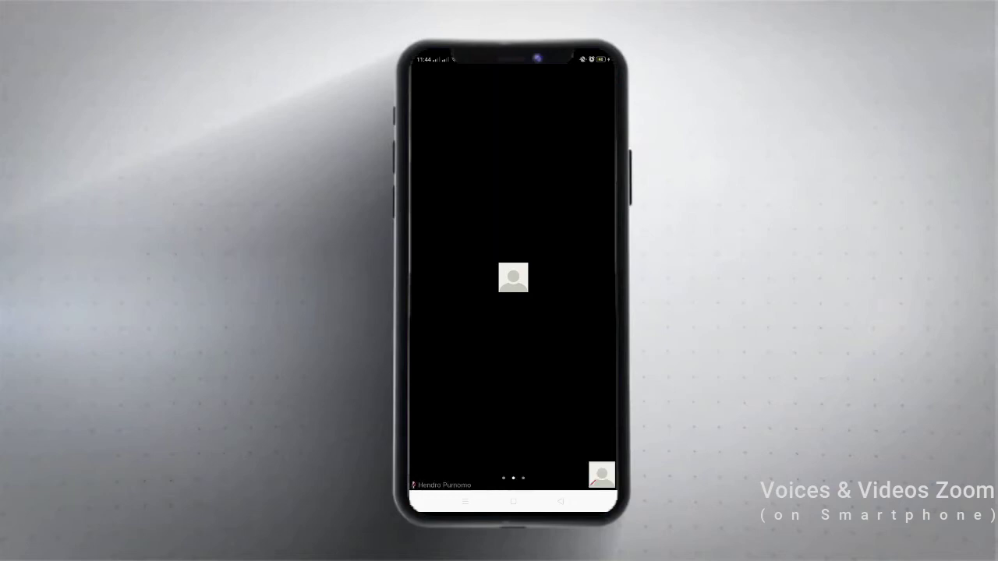
{"action": "left_click", "coordinate": [565, 356]}
{"action": "left_click", "coordinate": [435, 345]}
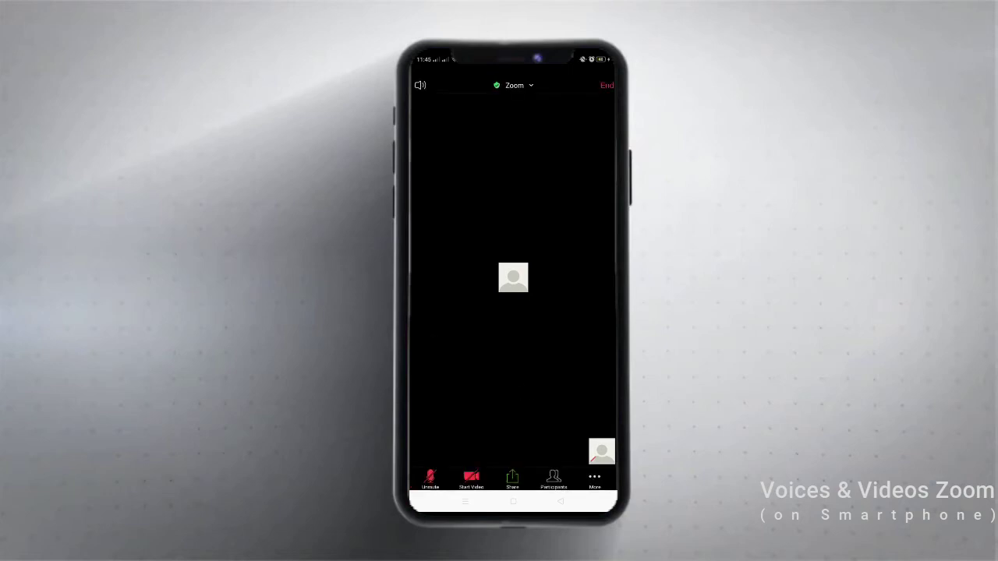
{"action": "left_click", "coordinate": [430, 477]}
Step: Turn the phone's camera on, then off again
{"action": "left_click", "coordinate": [551, 382]}
{"action": "left_click", "coordinate": [471, 478]}
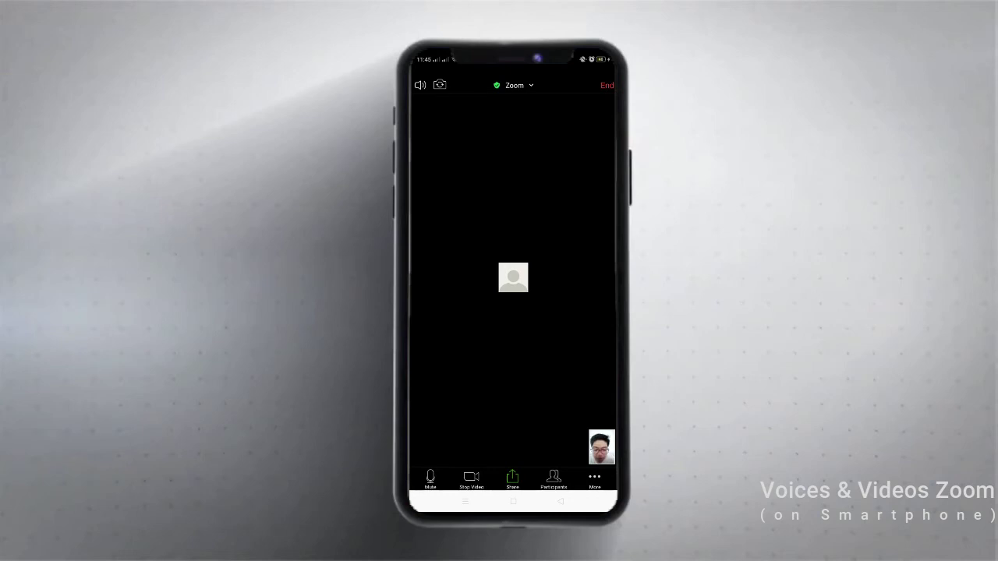
{"action": "left_click", "coordinate": [555, 361]}
{"action": "left_click", "coordinate": [521, 412]}
{"action": "left_click", "coordinate": [476, 471]}
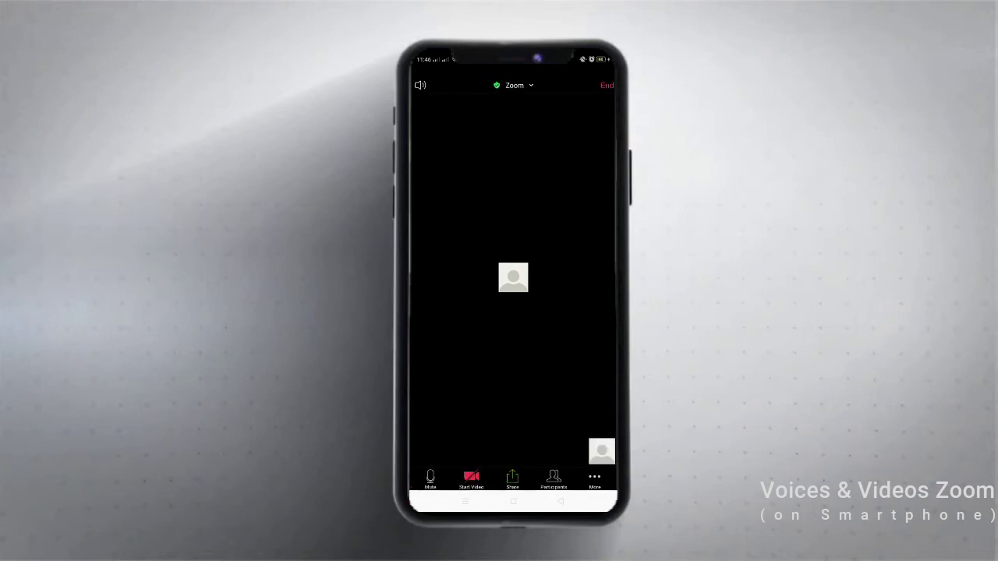
Step: Mute the phone's microphone again
{"action": "left_click", "coordinate": [568, 349]}
{"action": "left_click", "coordinate": [554, 362]}
{"action": "left_click", "coordinate": [431, 477]}
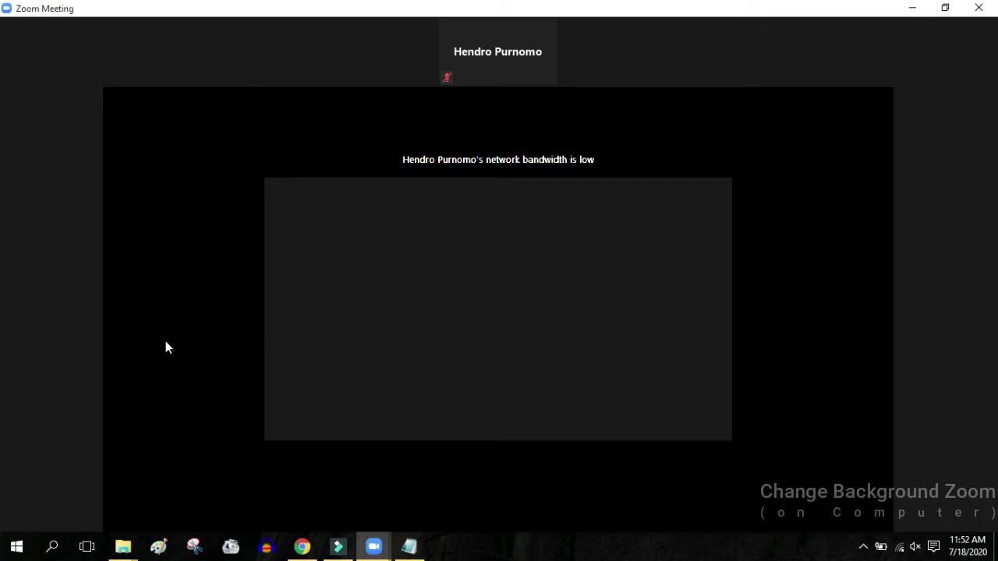
Step: Open Choose Virtual Background from the video caret and click '+' to reveal Add Image
{"action": "mouse_move", "coordinate": [137, 326]}
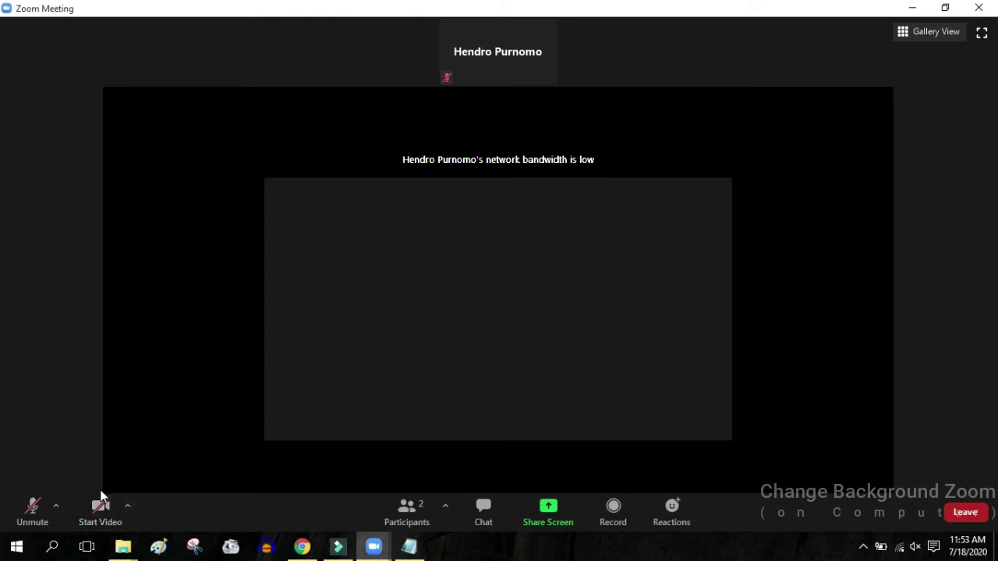
{"action": "left_click", "coordinate": [128, 506]}
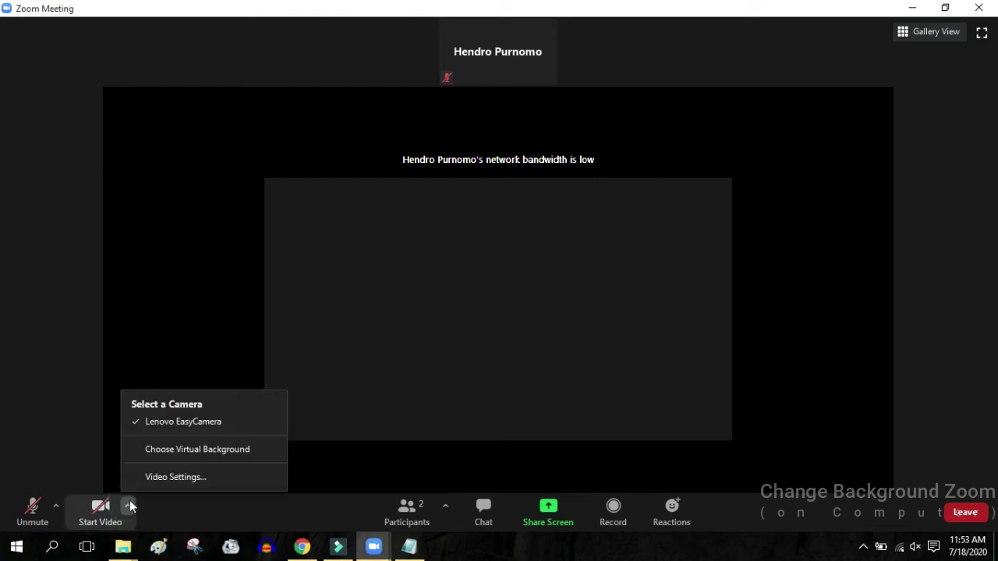
{"action": "left_click", "coordinate": [139, 456]}
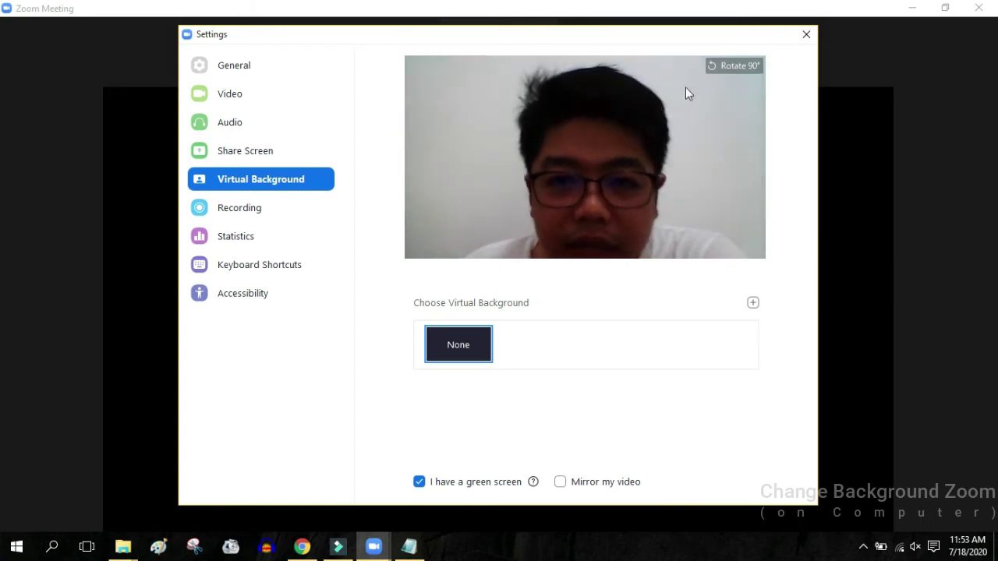
{"action": "left_click", "coordinate": [752, 306]}
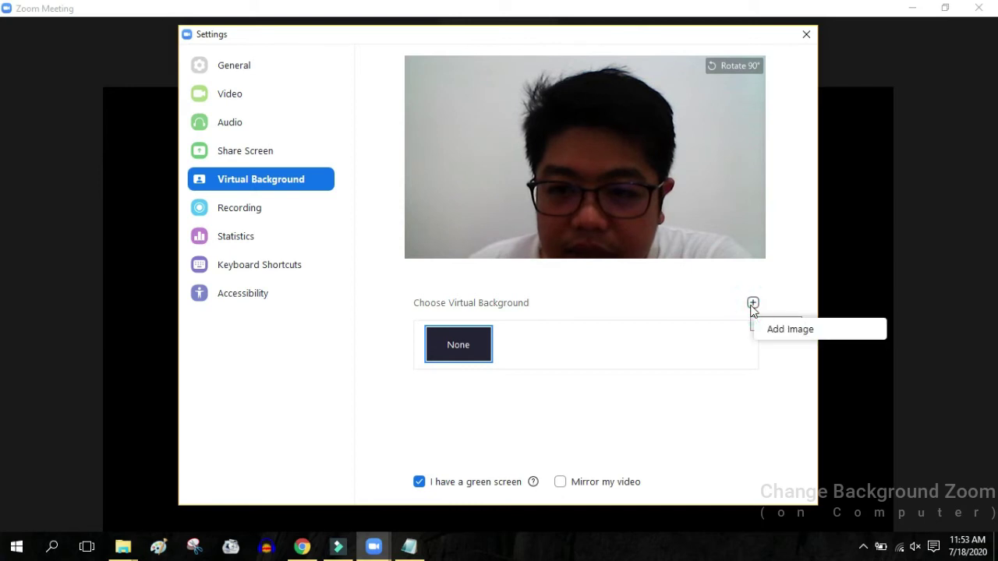
Step: Add librarybookszoom.jpg from Pictures as the virtual background, then close Settings
{"action": "left_click", "coordinate": [781, 330]}
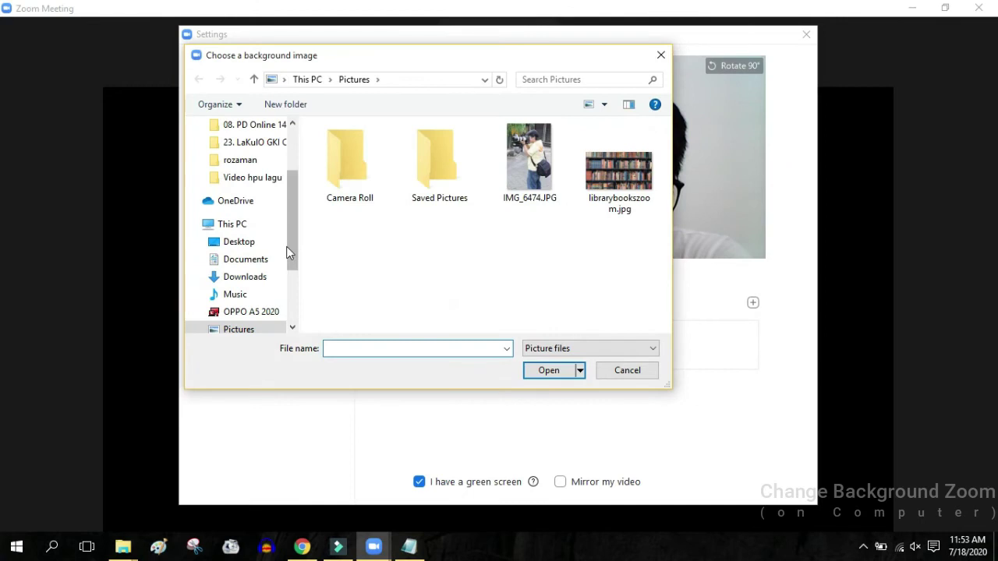
{"action": "left_click_drag", "start_coordinate": [296, 248], "coordinate": [301, 283]}
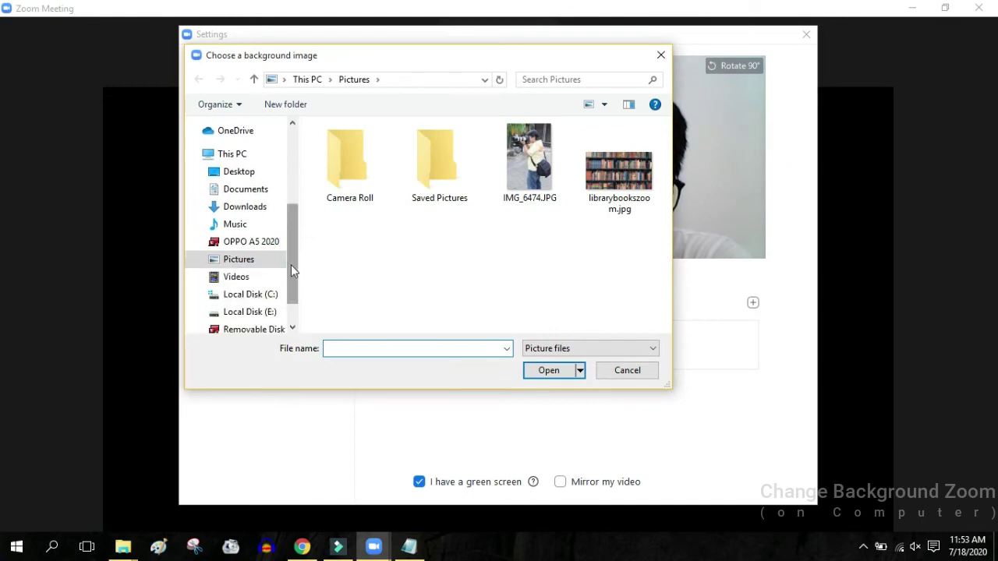
{"action": "left_click", "coordinate": [229, 260]}
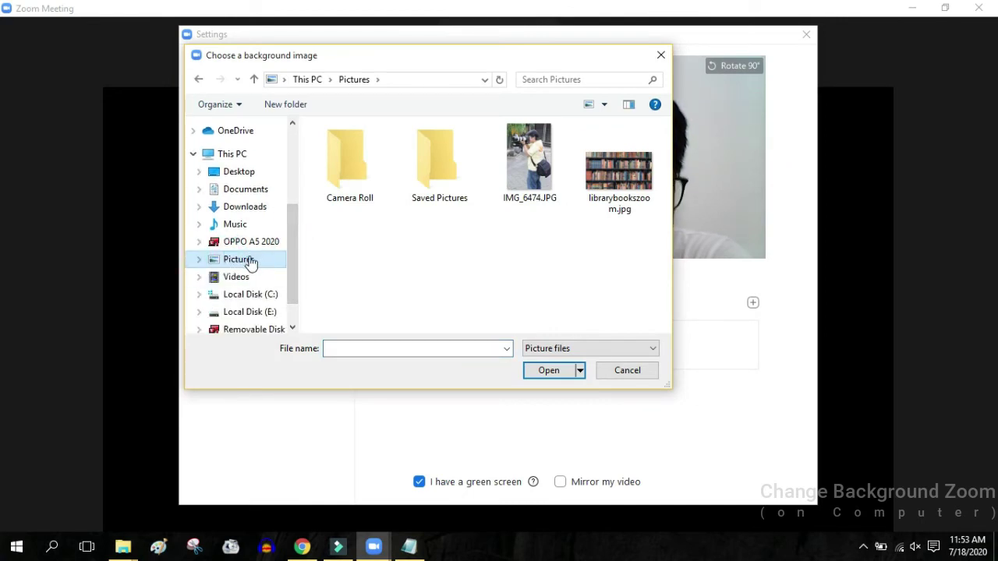
{"action": "left_click", "coordinate": [624, 206]}
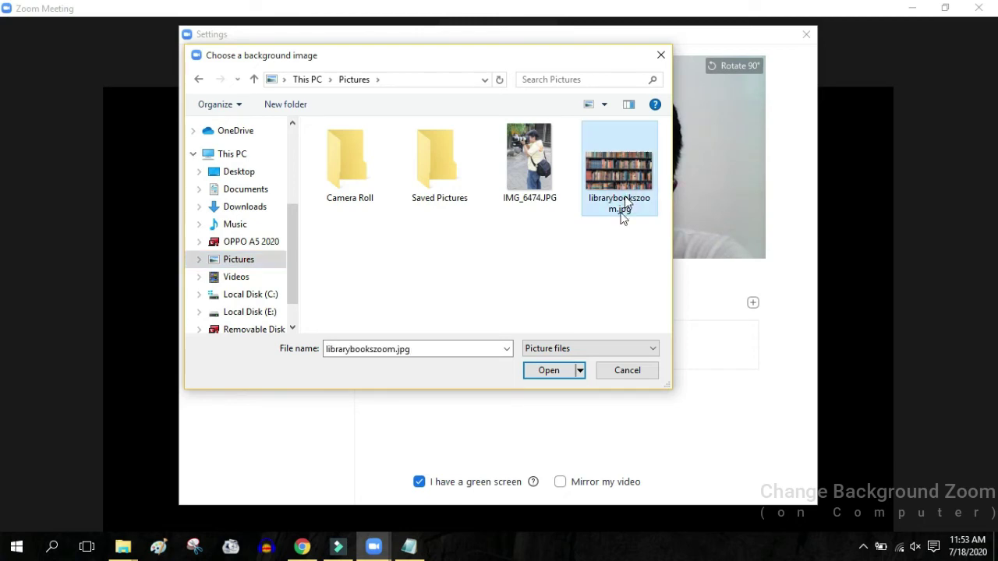
{"action": "left_click", "coordinate": [551, 374]}
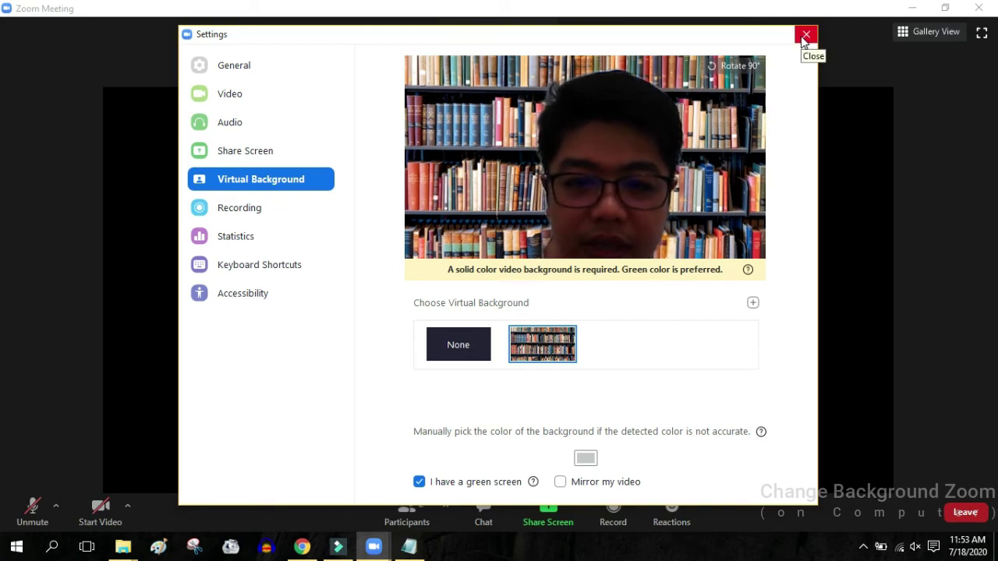
{"action": "left_click", "coordinate": [805, 37]}
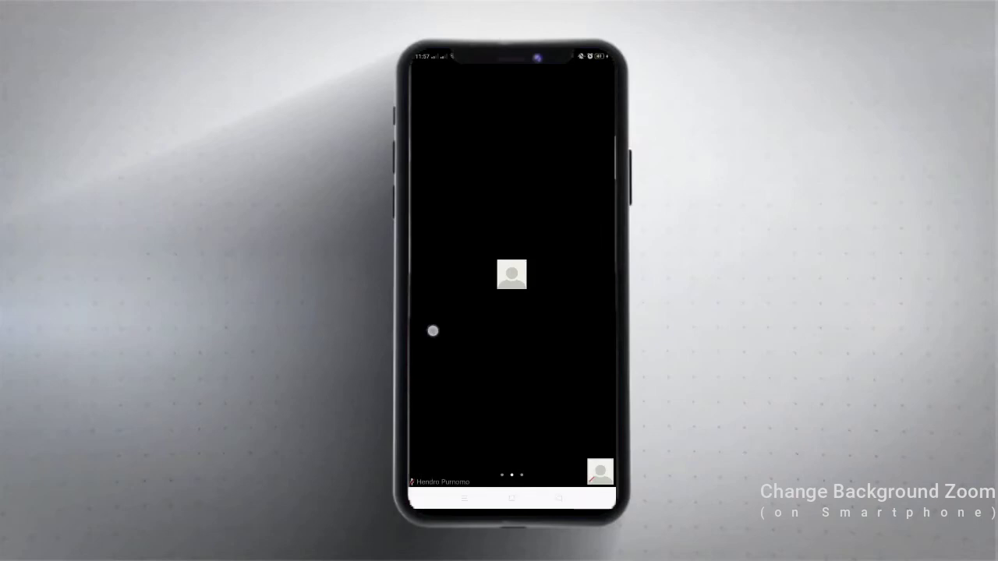
{"action": "left_click", "coordinate": [432, 330]}
{"action": "left_click", "coordinate": [511, 274]}
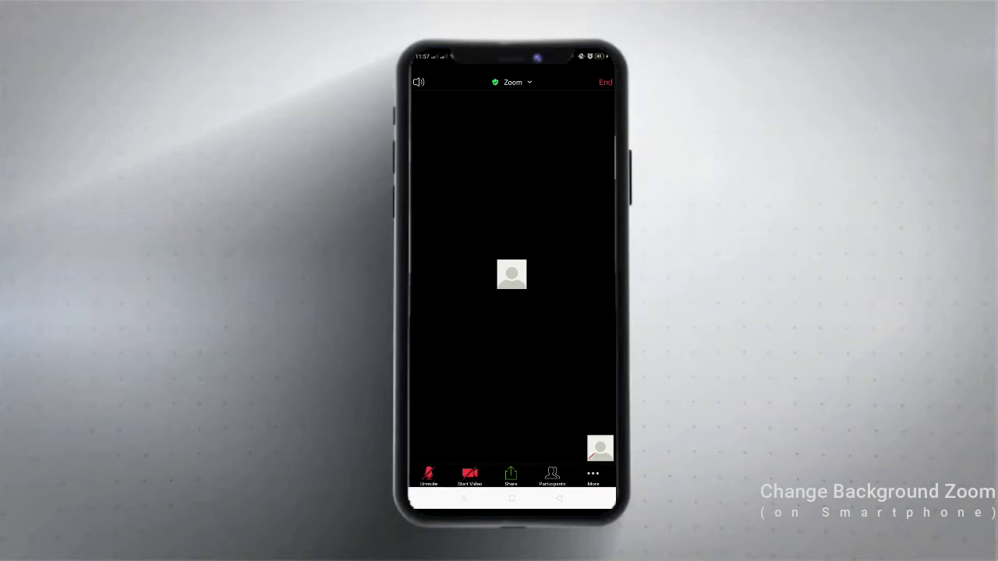
{"action": "left_click", "coordinate": [582, 328]}
{"action": "left_click", "coordinate": [425, 331]}
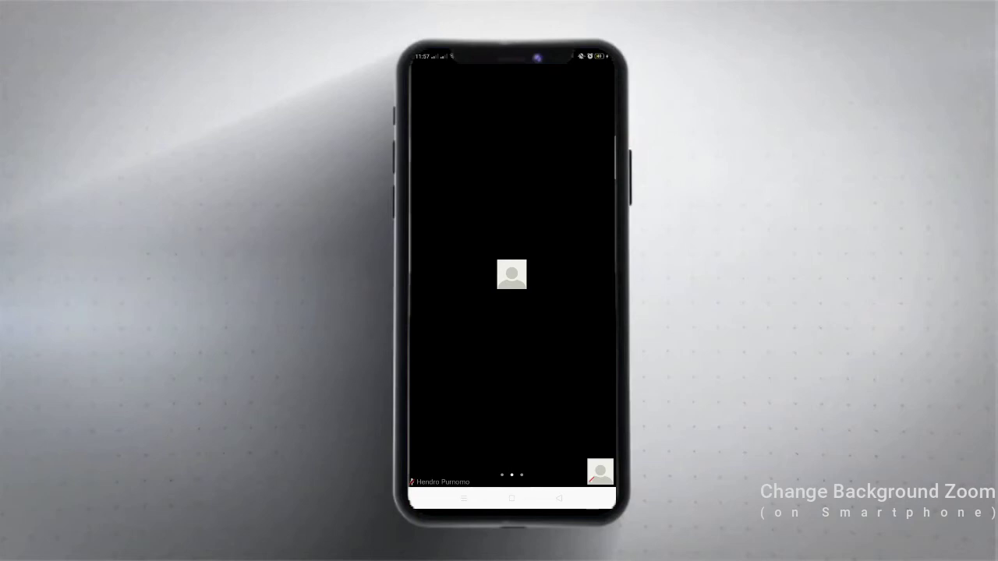
{"action": "left_click", "coordinate": [428, 335]}
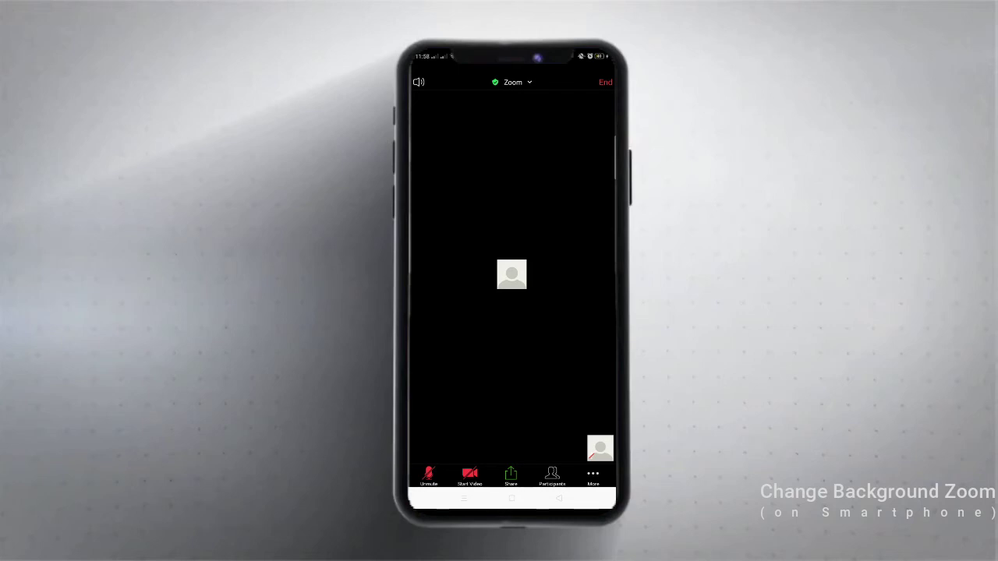
{"action": "left_click", "coordinate": [432, 339]}
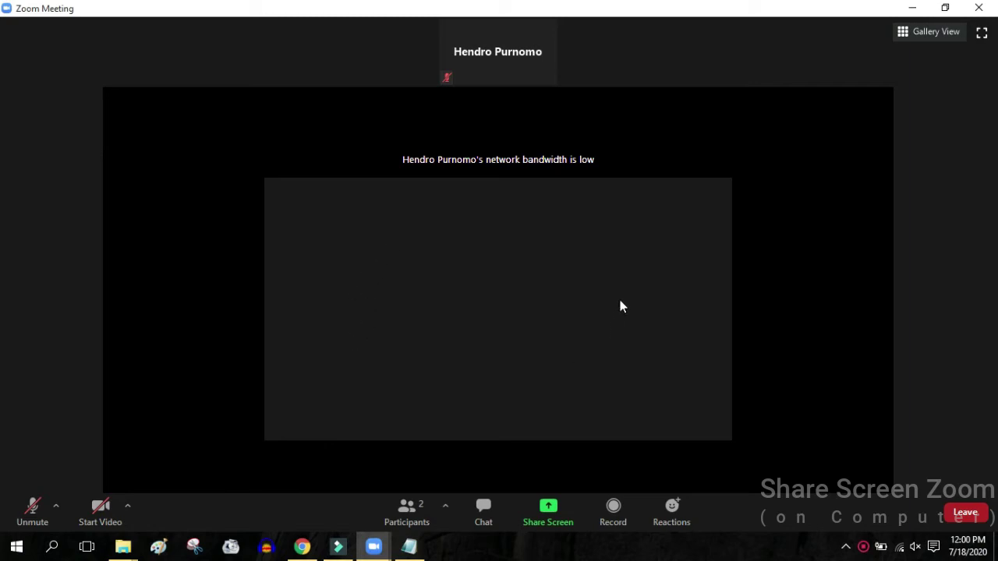
Step: Open Pra-Rem 10 Juni 18.pptx from the desktop in PowerPoint, then minimize it back to the meeting
{"action": "left_click", "coordinate": [912, 13]}
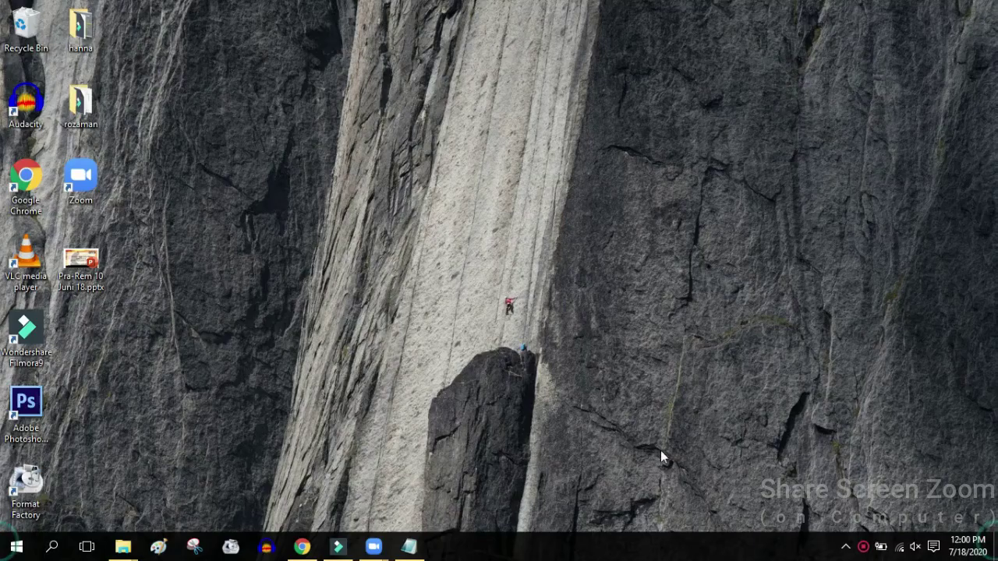
{"action": "left_click", "coordinate": [147, 284]}
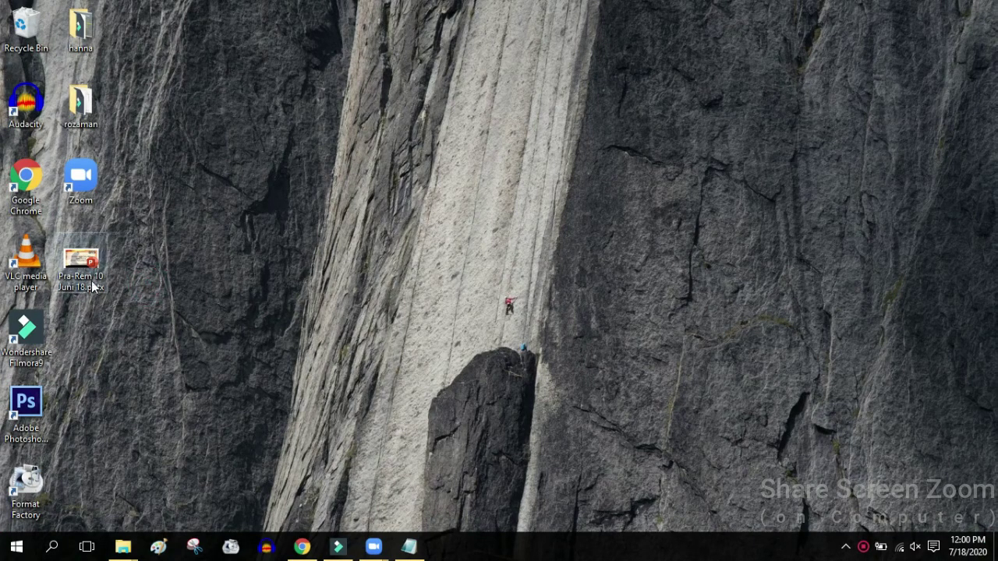
{"action": "double_click", "coordinate": [92, 286]}
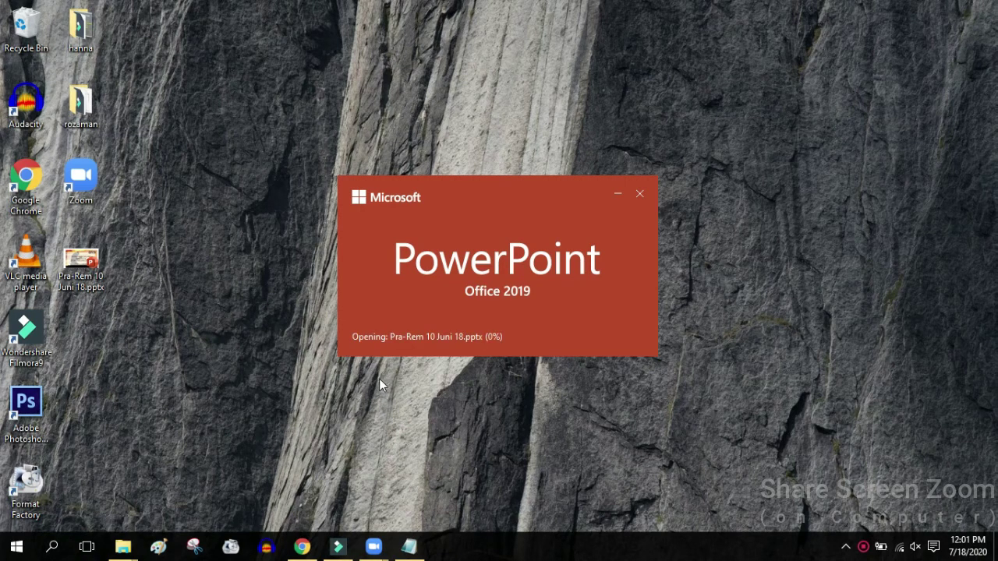
{"action": "mouse_move", "coordinate": [375, 546]}
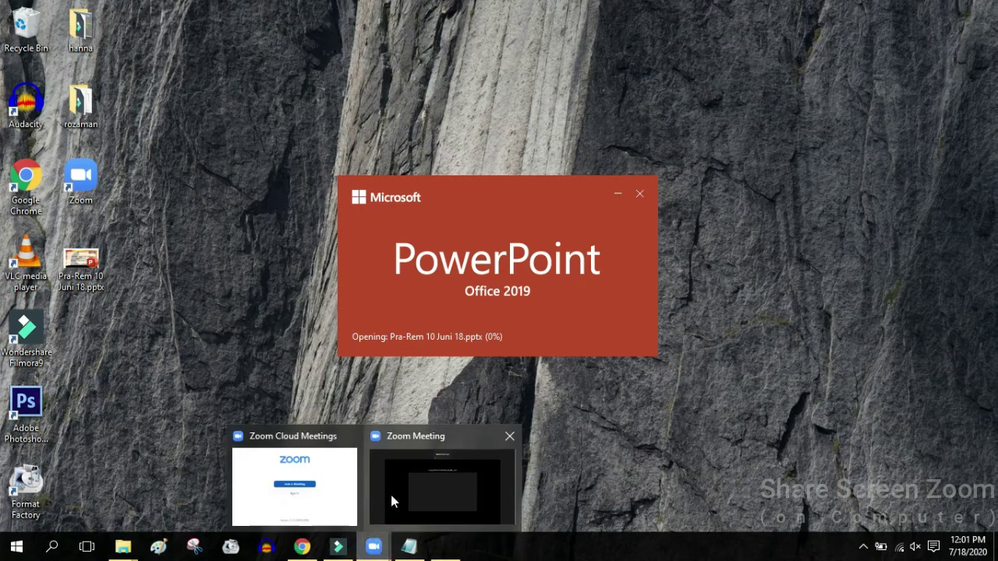
{"action": "left_click", "coordinate": [419, 487]}
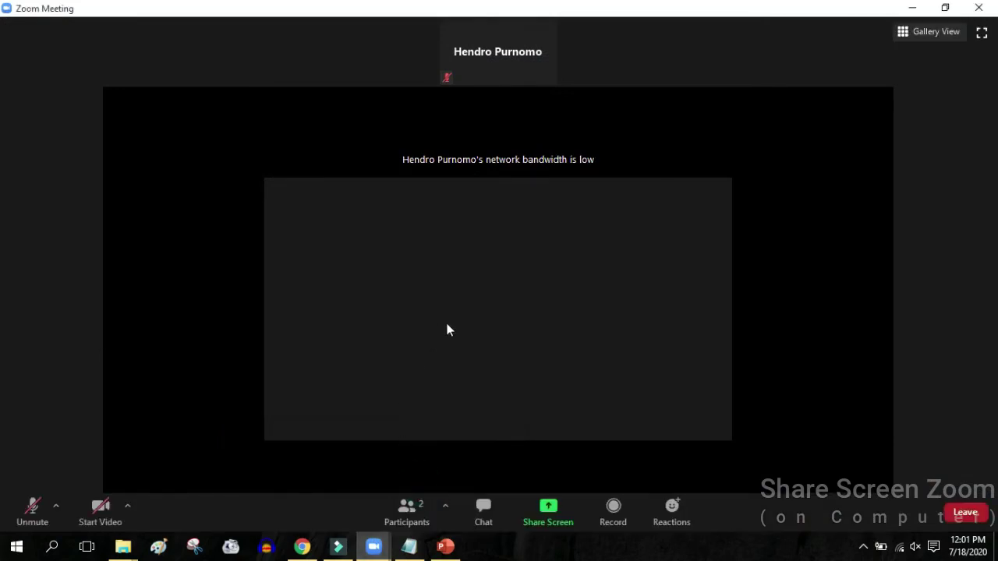
{"action": "left_click", "coordinate": [446, 547]}
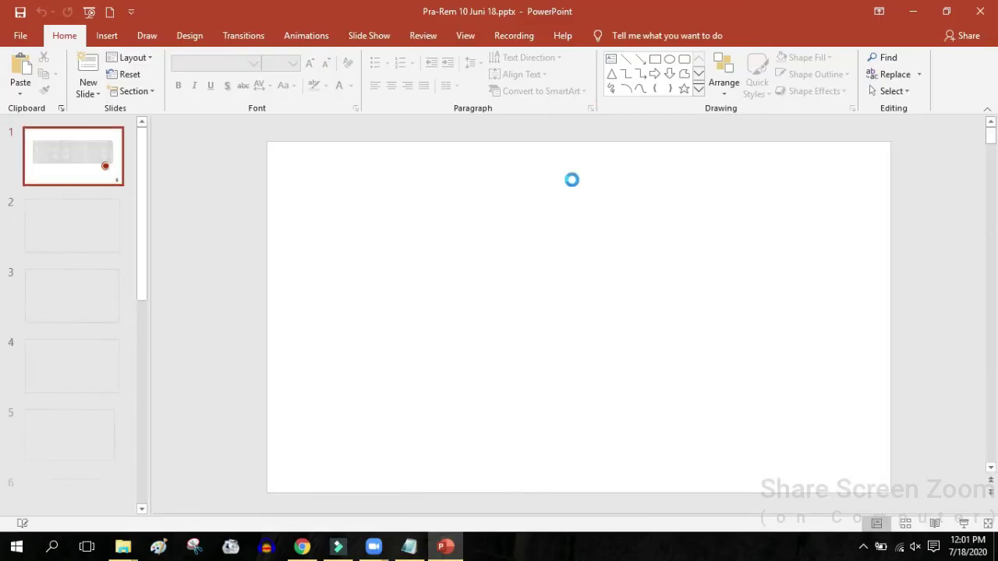
{"action": "left_click", "coordinate": [913, 11]}
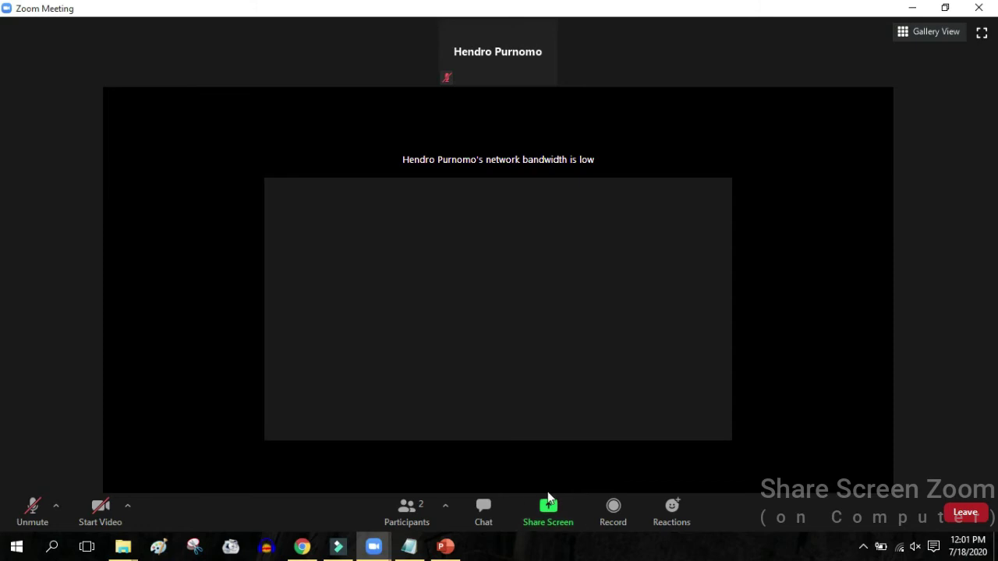
Step: Attempt Share Screen and move the 'Host disabled participant screen sharing' alert down
{"action": "left_click", "coordinate": [562, 511]}
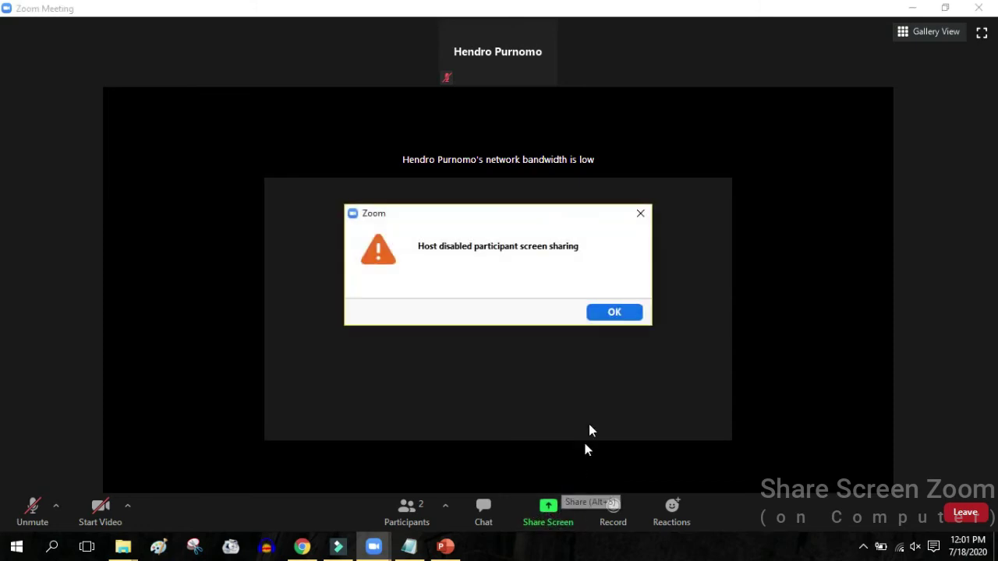
{"action": "left_click_drag", "start_coordinate": [529, 222], "coordinate": [530, 269]}
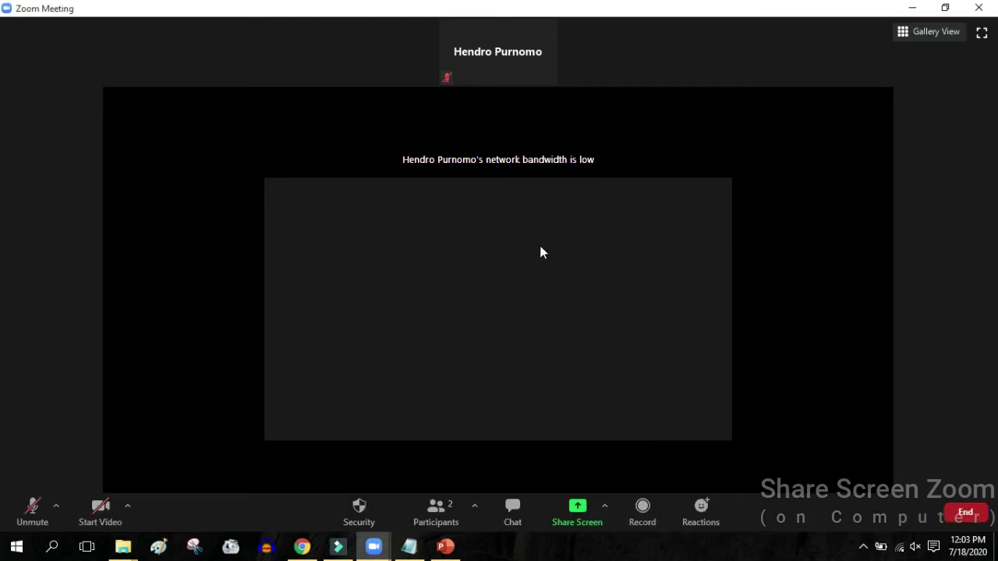
Step: Share the Pra-Rem presentation window with the meeting
{"action": "left_click", "coordinate": [577, 521]}
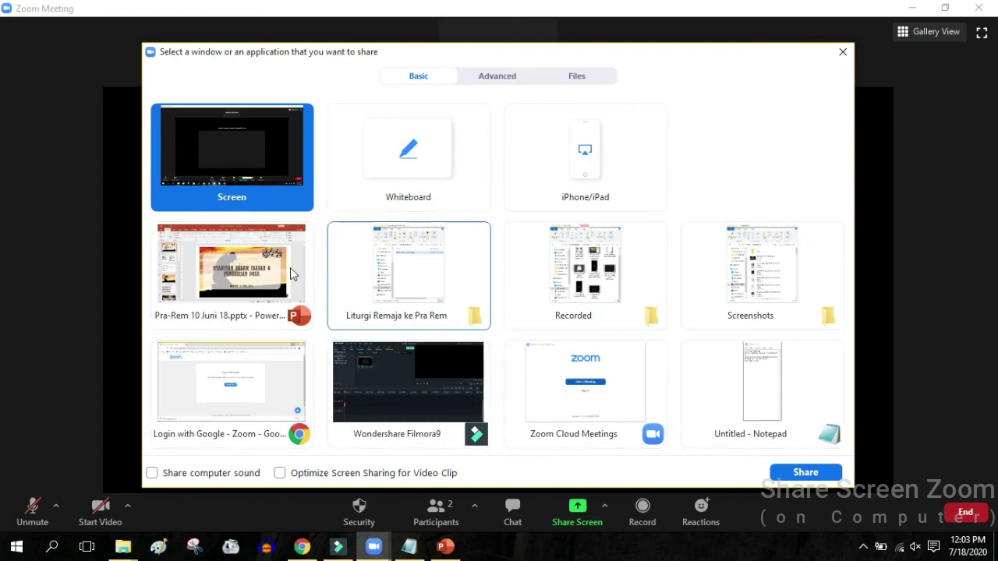
{"action": "left_click", "coordinate": [215, 294]}
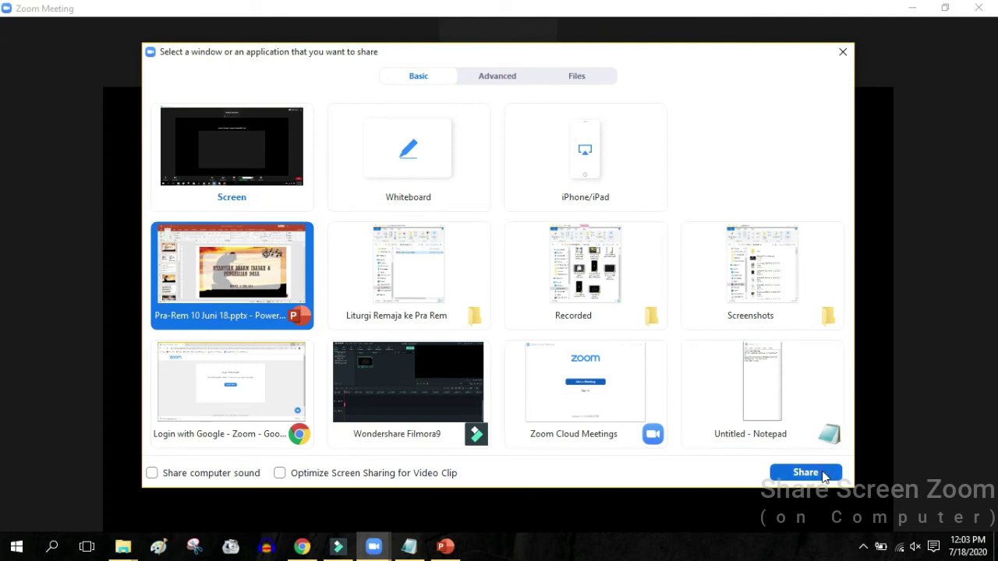
{"action": "left_click", "coordinate": [806, 473]}
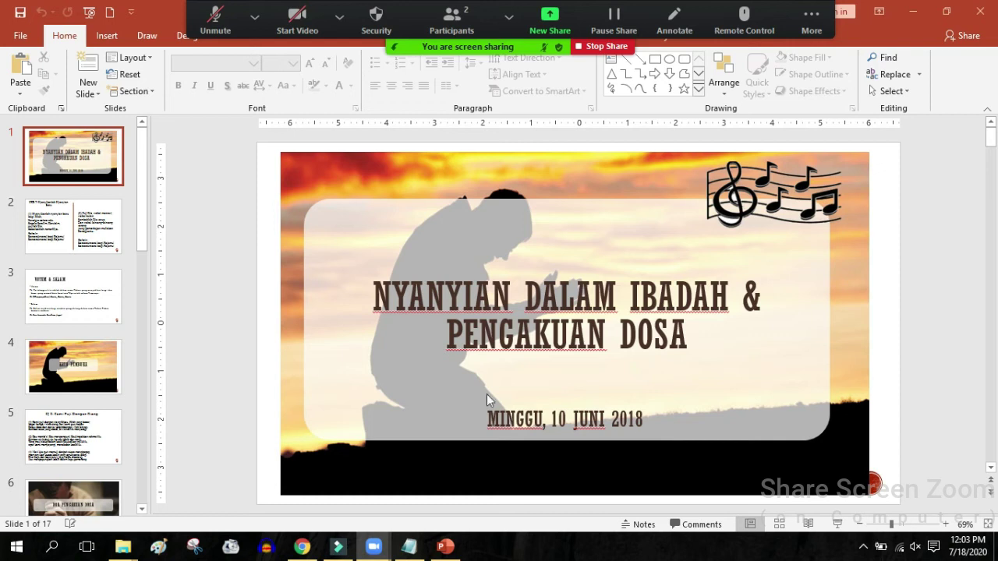
Step: Try the camera options on the sharing bar, then stop sharing the screen
{"action": "left_click", "coordinate": [339, 17]}
{"action": "left_click", "coordinate": [253, 17]}
{"action": "left_click", "coordinate": [339, 18]}
{"action": "left_click", "coordinate": [340, 17]}
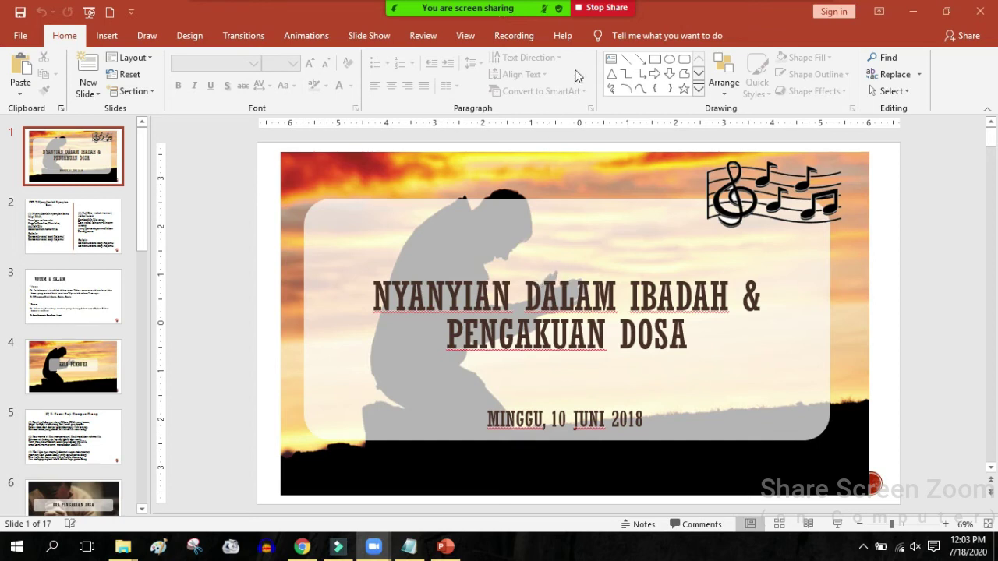
{"action": "left_click", "coordinate": [605, 9]}
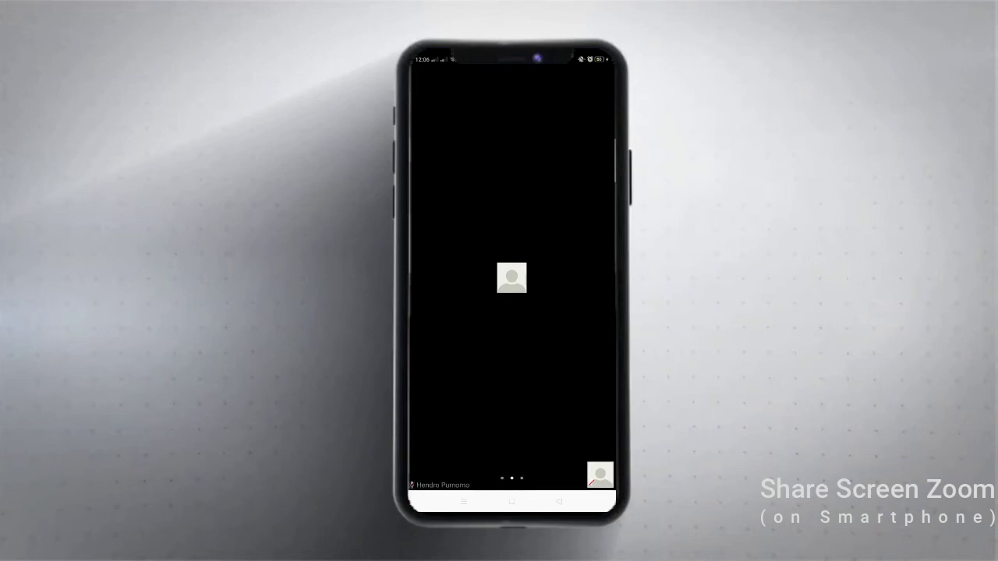
Step: On the phone, bring back the meeting controls and choose to share a Document
{"action": "left_click", "coordinate": [569, 340]}
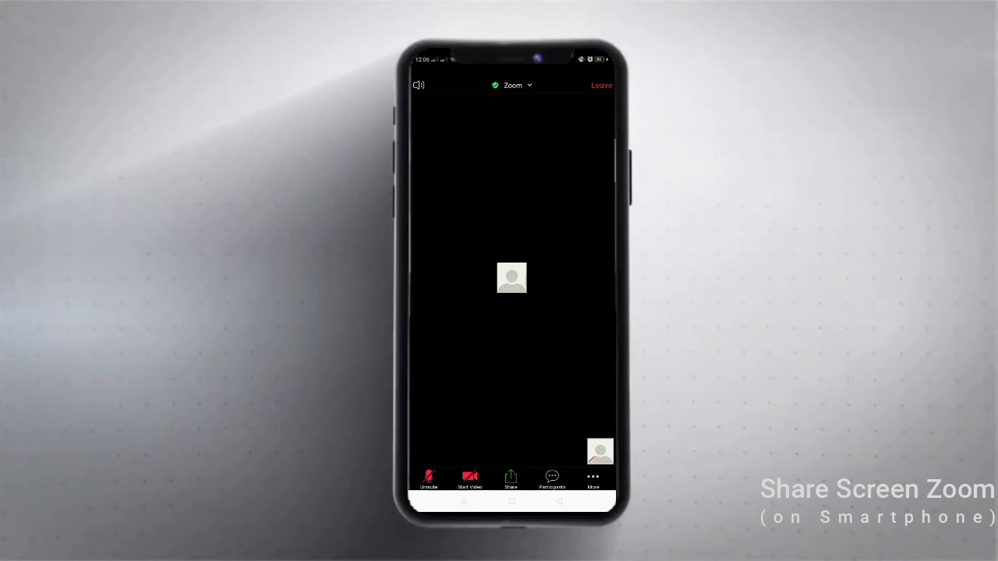
{"action": "left_click", "coordinate": [436, 341]}
{"action": "left_click", "coordinate": [512, 477]}
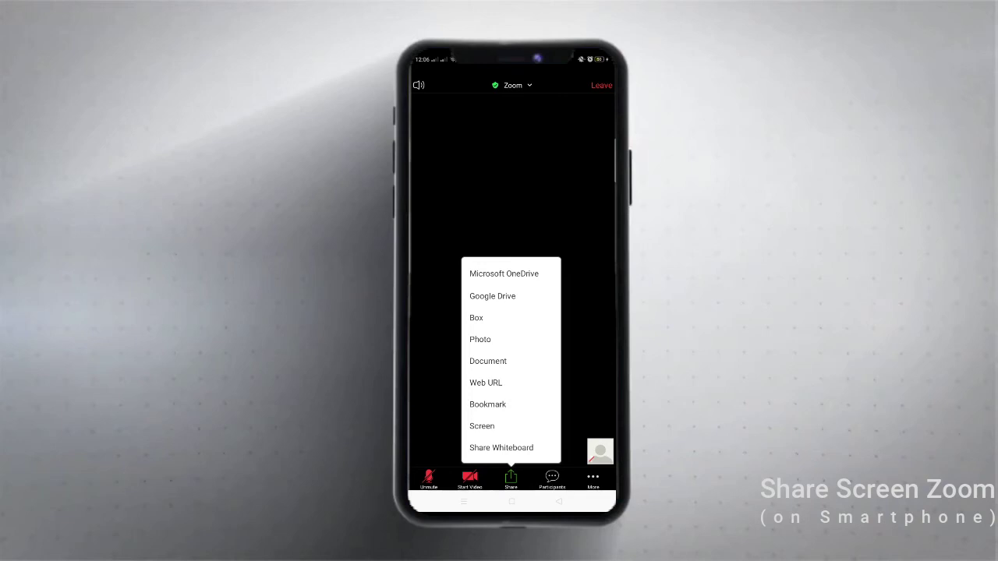
{"action": "left_click", "coordinate": [504, 361]}
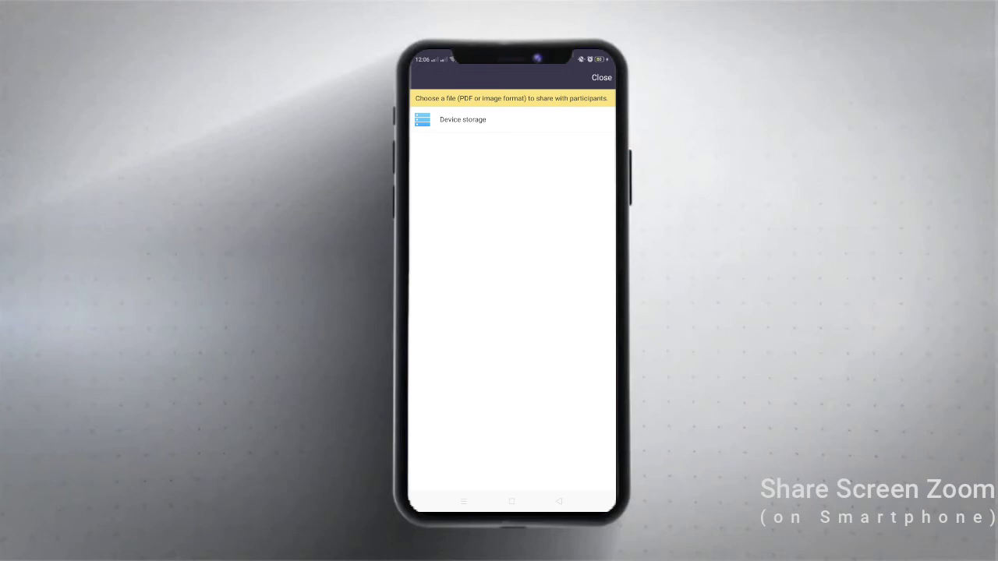
Step: Select Tokopedia Clip on Lavalier.pdf from the Download folder in device storage
{"action": "left_click", "coordinate": [463, 120]}
{"action": "left_click_drag", "start_coordinate": [527, 410], "coordinate": [552, 291]}
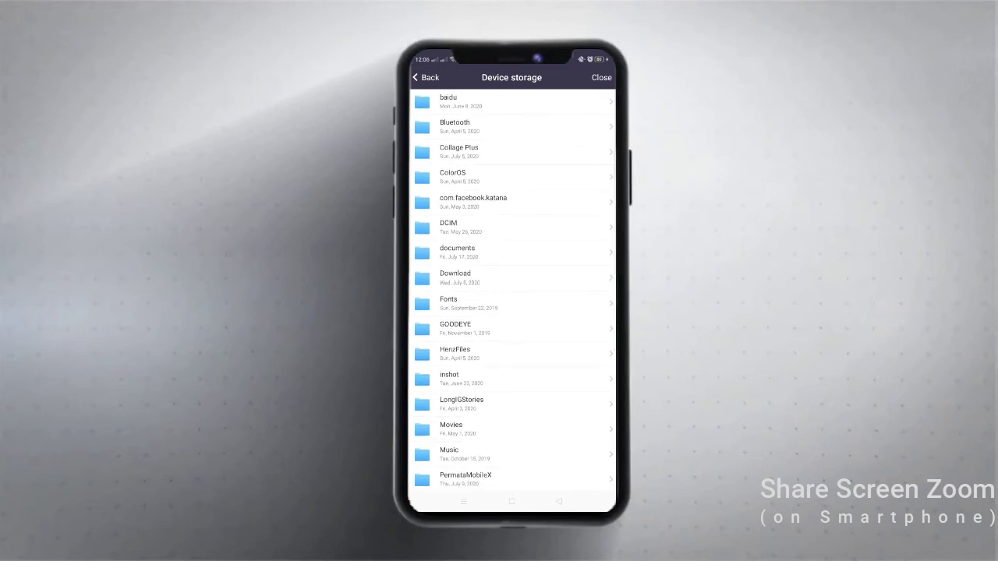
{"action": "left_click", "coordinate": [527, 284]}
{"action": "left_click", "coordinate": [514, 353]}
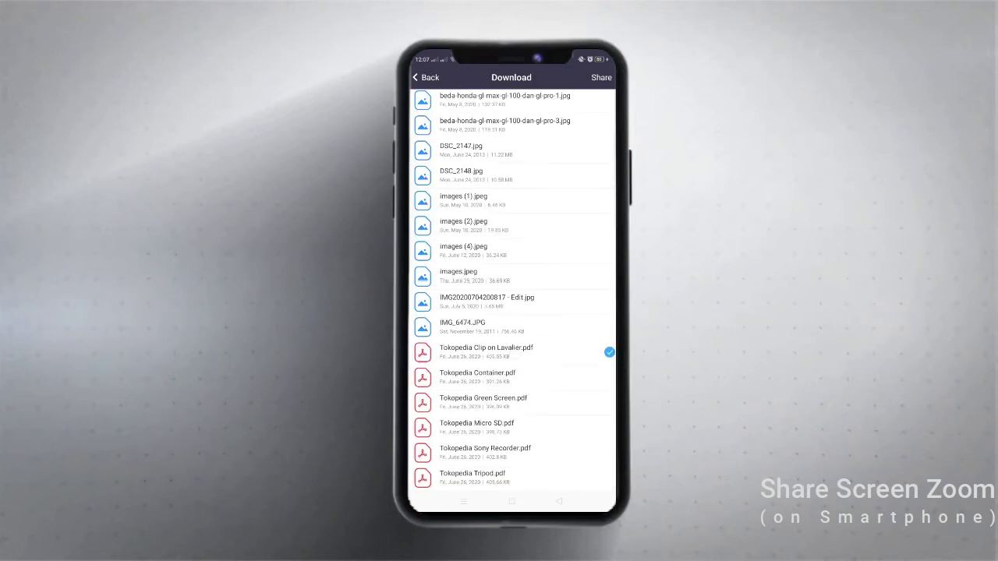
{"action": "left_click", "coordinate": [565, 356]}
{"action": "left_click", "coordinate": [565, 357]}
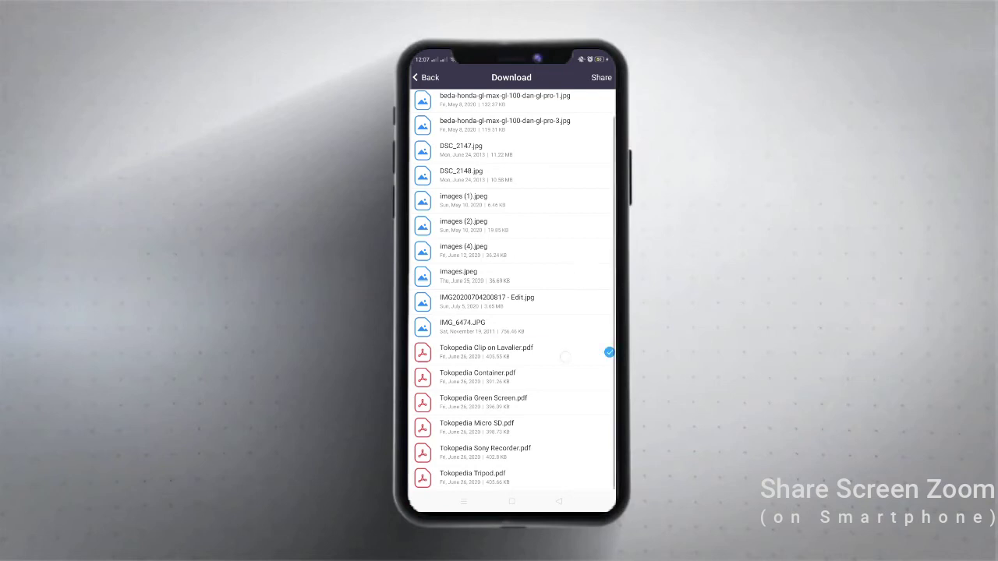
Step: Present the Tokopedia PDF from the phone, then stop the share
{"action": "left_click", "coordinate": [601, 77]}
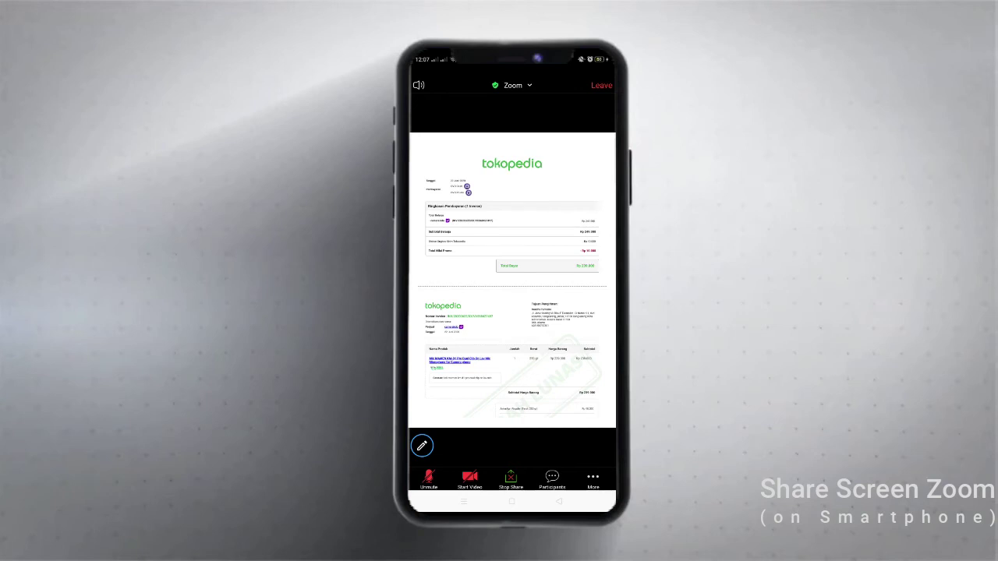
{"action": "left_click", "coordinate": [511, 480]}
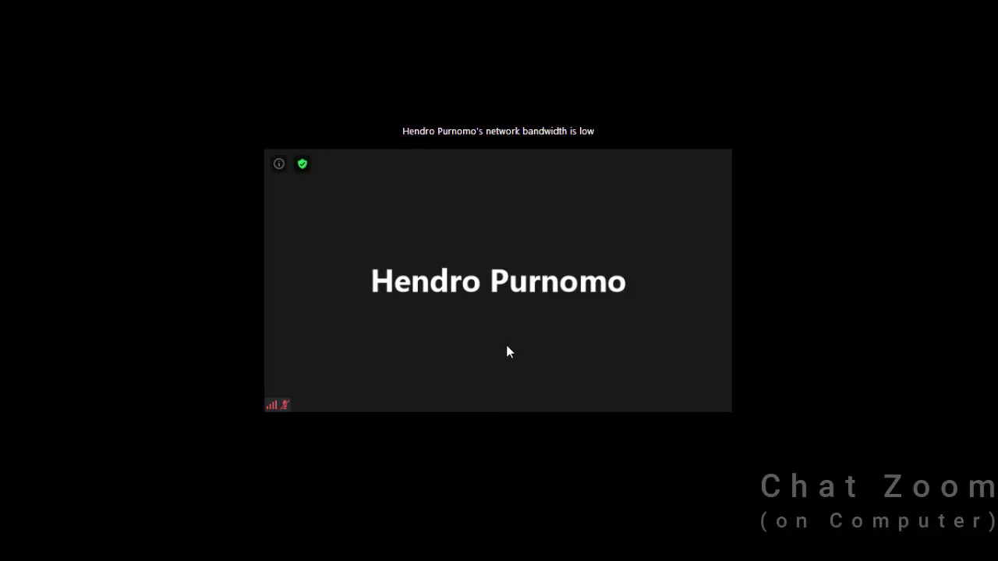
Step: Open the computer's meeting chat and position its window to the right of the video
{"action": "mouse_move", "coordinate": [469, 277]}
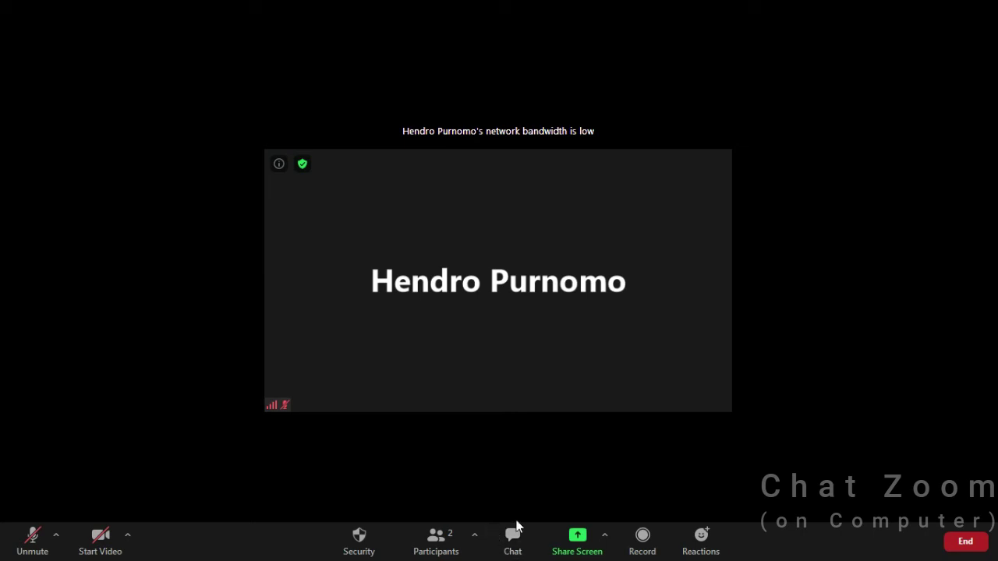
{"action": "left_click", "coordinate": [520, 550]}
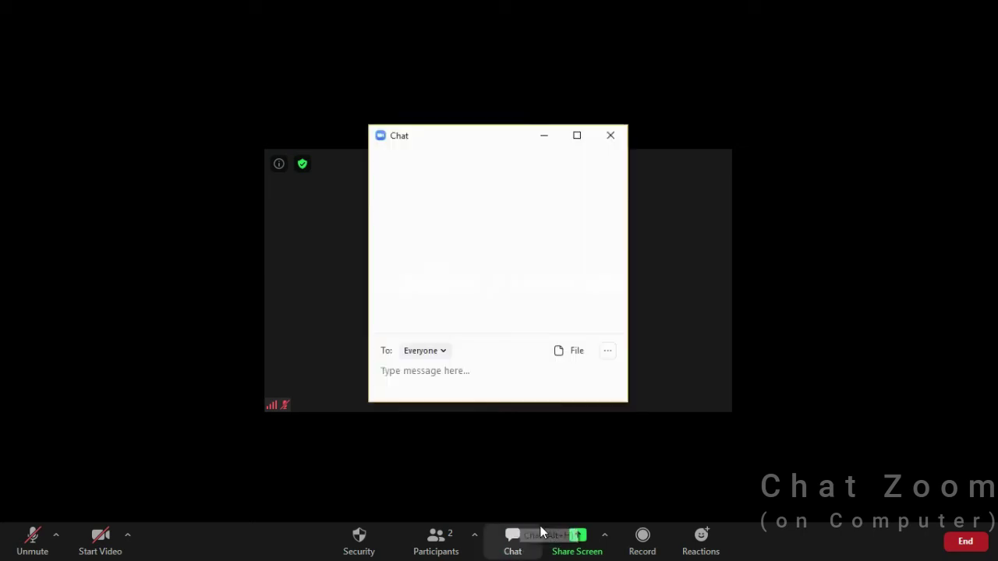
{"action": "left_click_drag", "start_coordinate": [501, 139], "coordinate": [604, 181]}
{"action": "left_click_drag", "start_coordinate": [656, 201], "coordinate": [821, 224]}
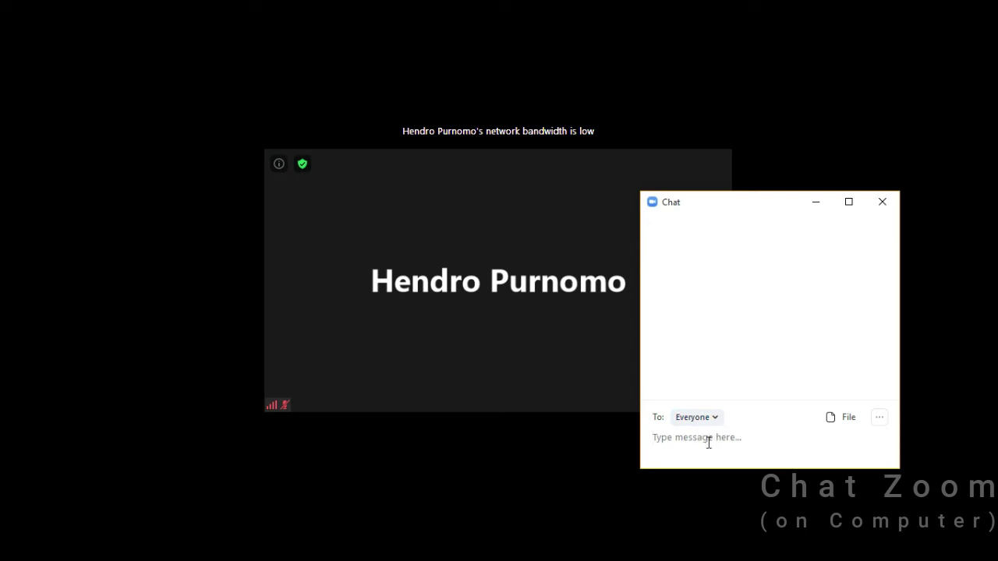
Step: Send 'hello world' to Everyone, a private greeting to the host by name, then close the chat window
{"action": "type", "text": "hello world"}
{"action": "key", "text": "Return"}
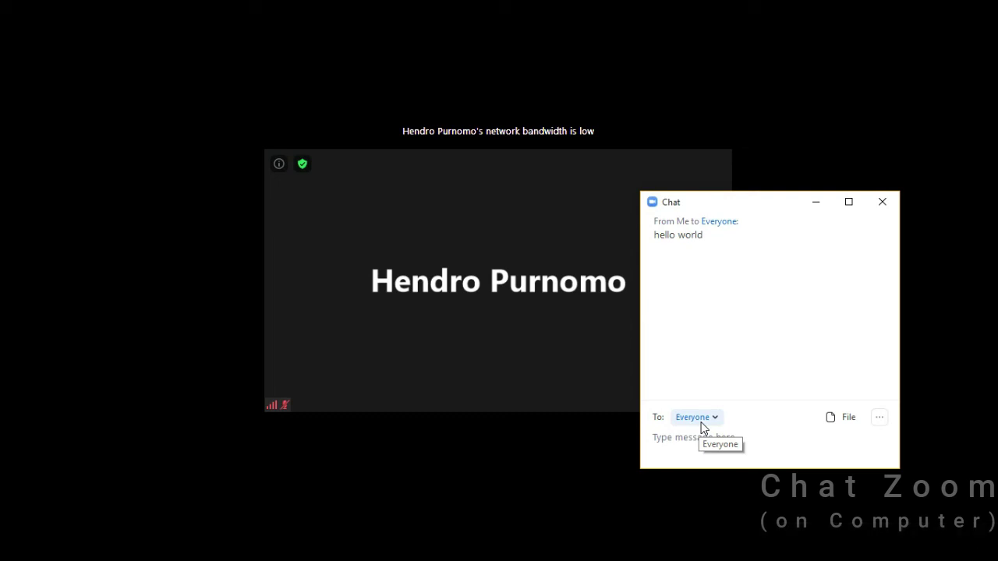
{"action": "left_click", "coordinate": [703, 426]}
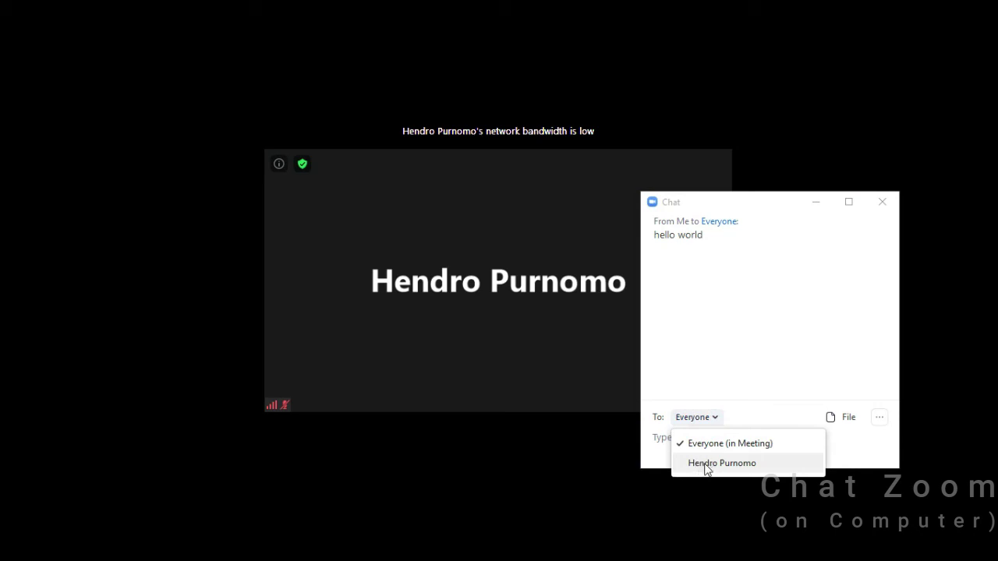
{"action": "left_click", "coordinate": [705, 464]}
{"action": "left_click", "coordinate": [708, 438]}
{"action": "type", "text": "Hi hendro"}
{"action": "key", "text": "Return"}
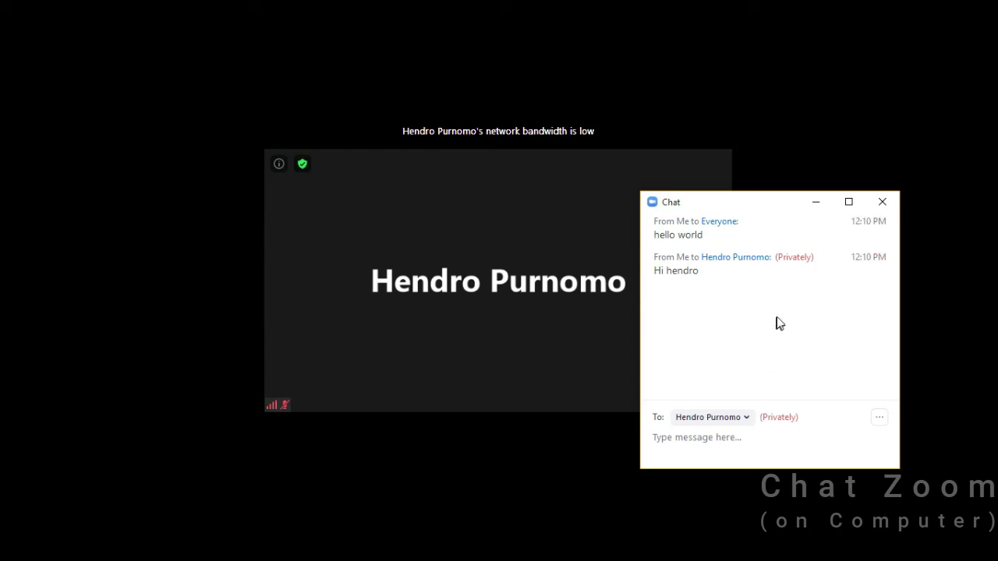
{"action": "left_click", "coordinate": [883, 204]}
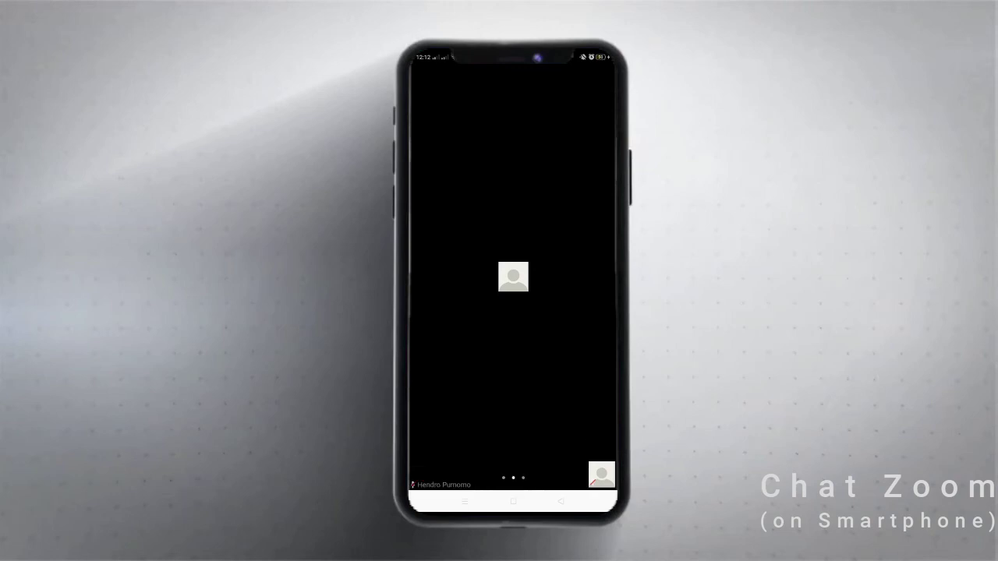
Step: Open the meeting chat on the phone through More > Chat
{"action": "left_click", "coordinate": [436, 337]}
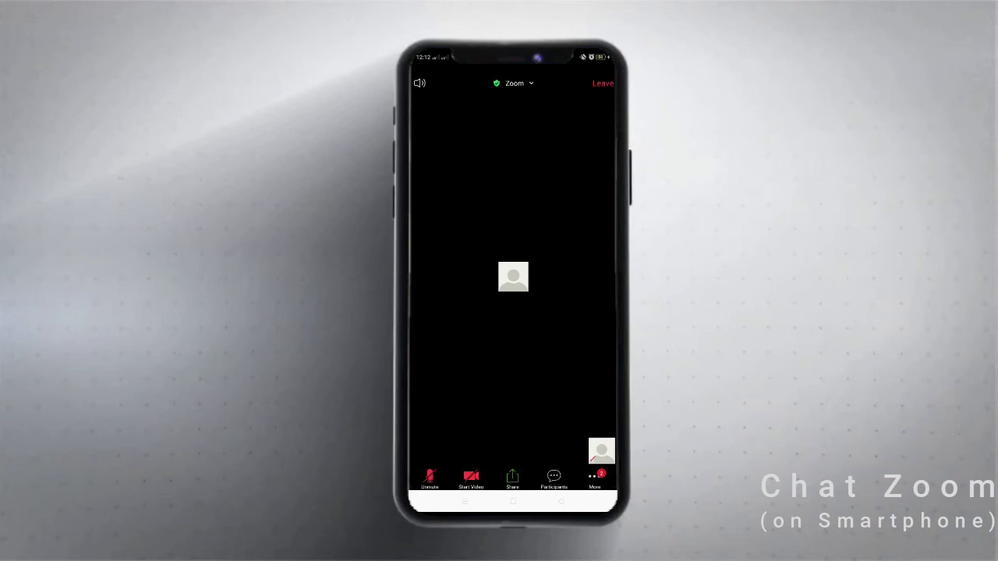
{"action": "left_click", "coordinate": [595, 475]}
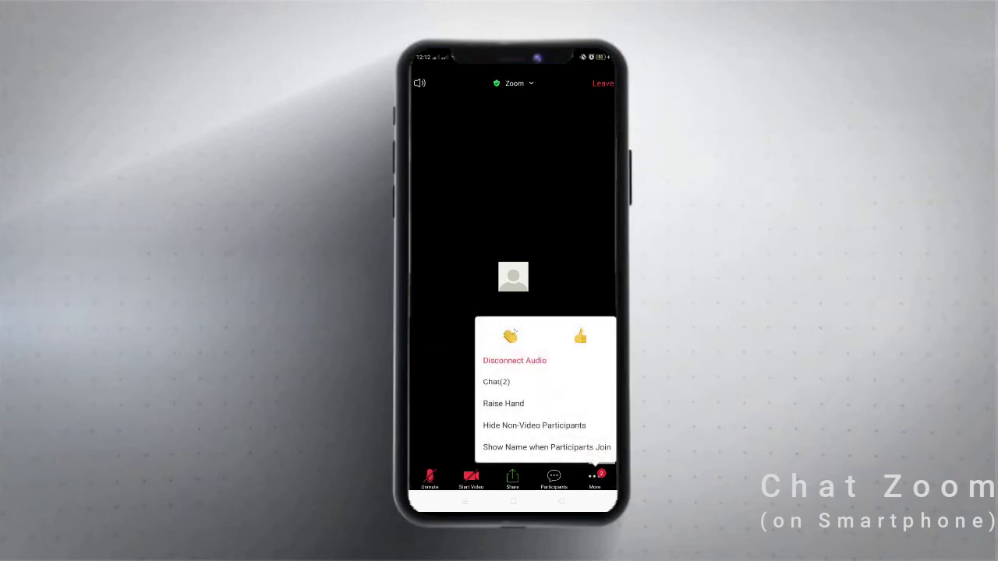
{"action": "left_click", "coordinate": [529, 382]}
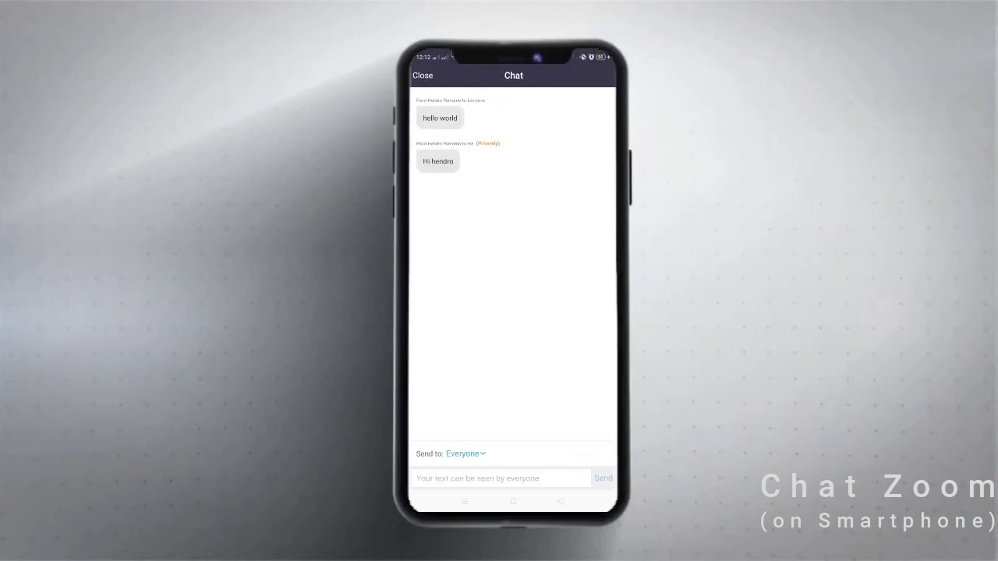
Step: Send 'hello world' from the phone with the recipient kept as Everyone
{"action": "left_click", "coordinate": [510, 477]}
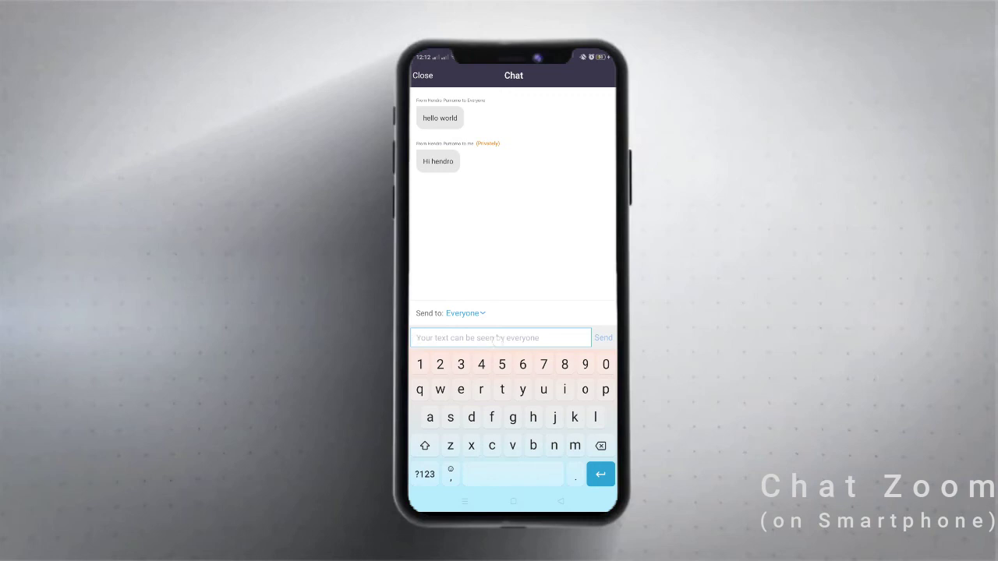
{"action": "type", "text": "hello"}
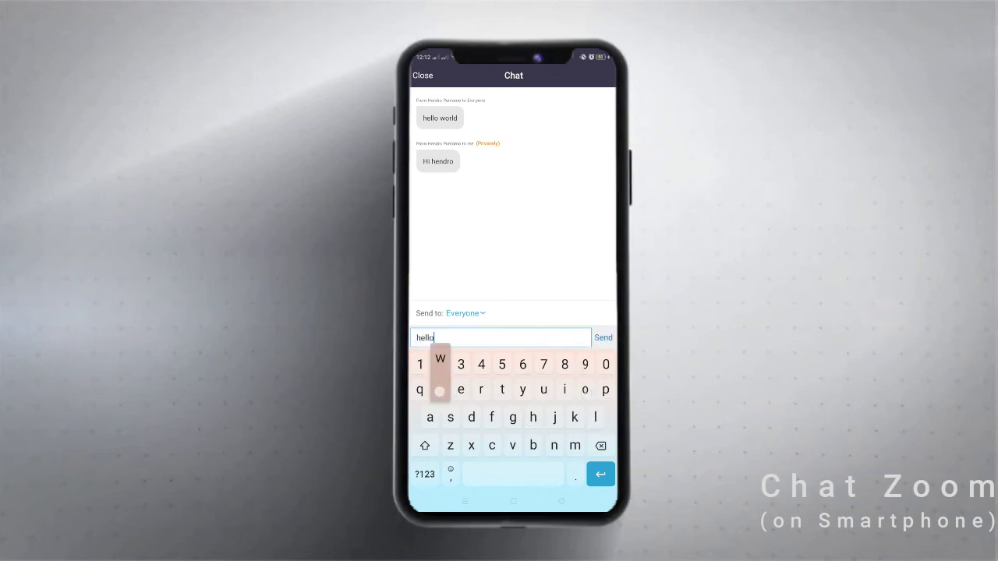
{"action": "type", "text": " world"}
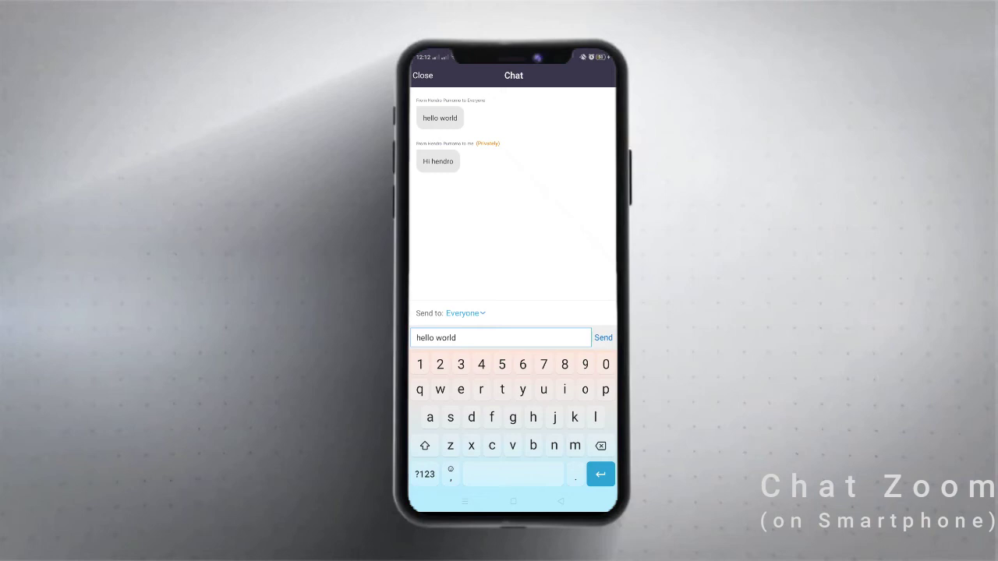
{"action": "left_click", "coordinate": [466, 312]}
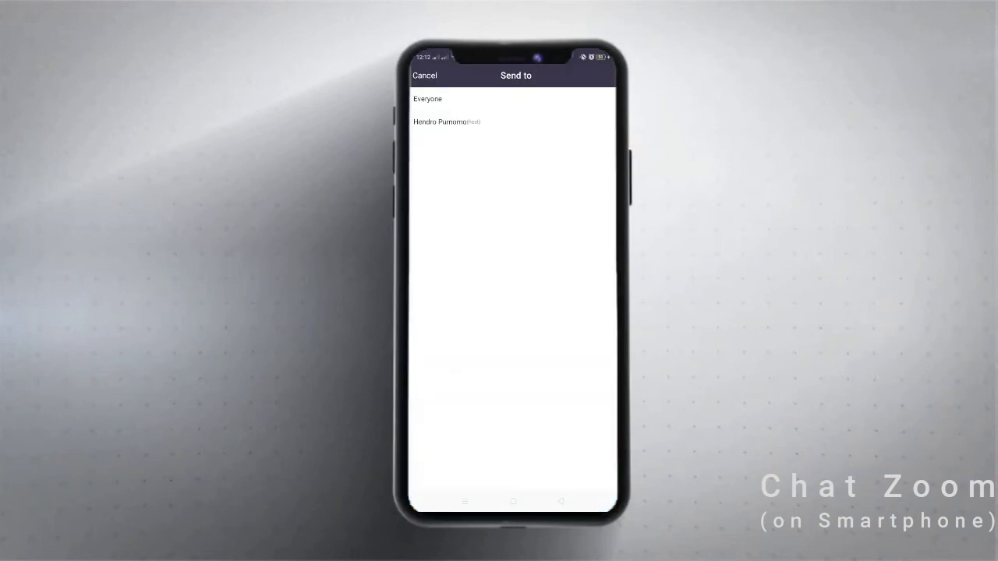
{"action": "left_click", "coordinate": [428, 99]}
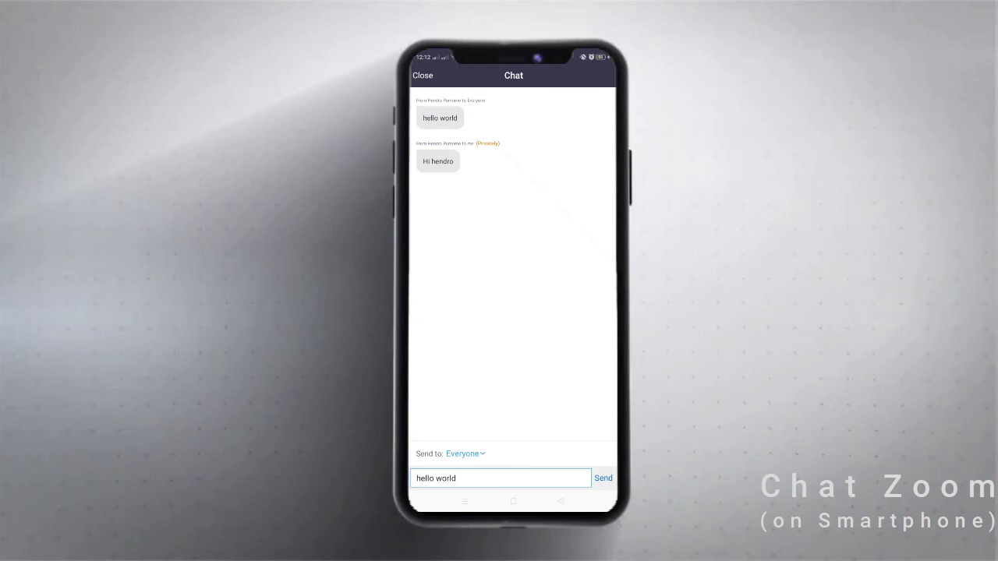
{"action": "left_click", "coordinate": [603, 478]}
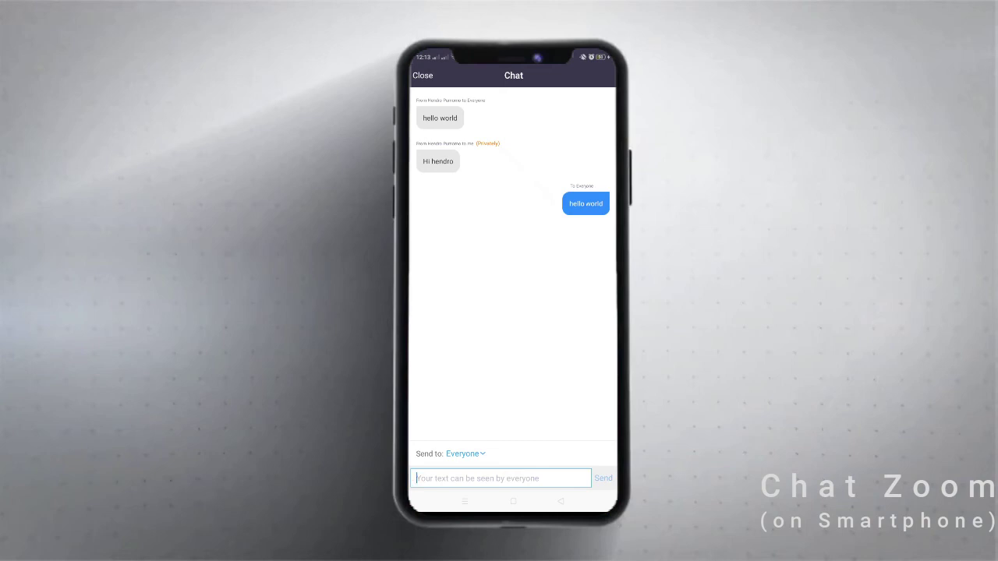
Step: Privately send 'halo apa kabar?' to the other participant, then leave the chat for the meeting
{"action": "left_click", "coordinate": [468, 454]}
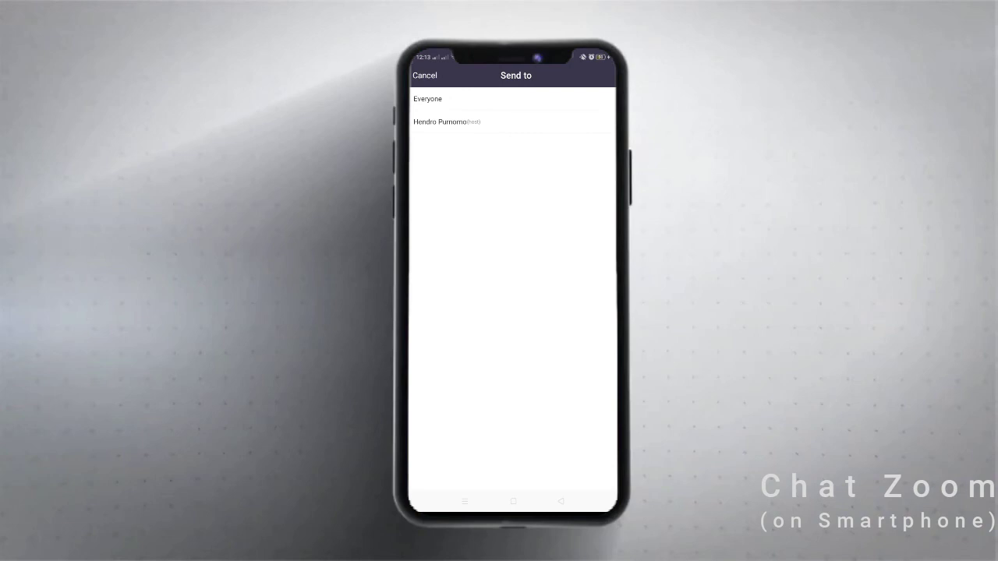
{"action": "left_click", "coordinate": [484, 125]}
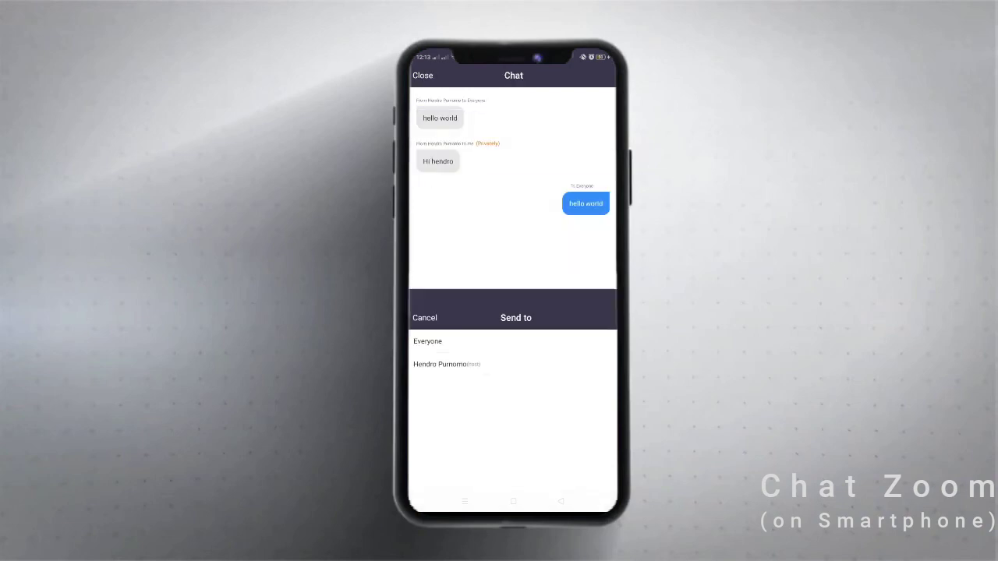
{"action": "left_click", "coordinate": [527, 476]}
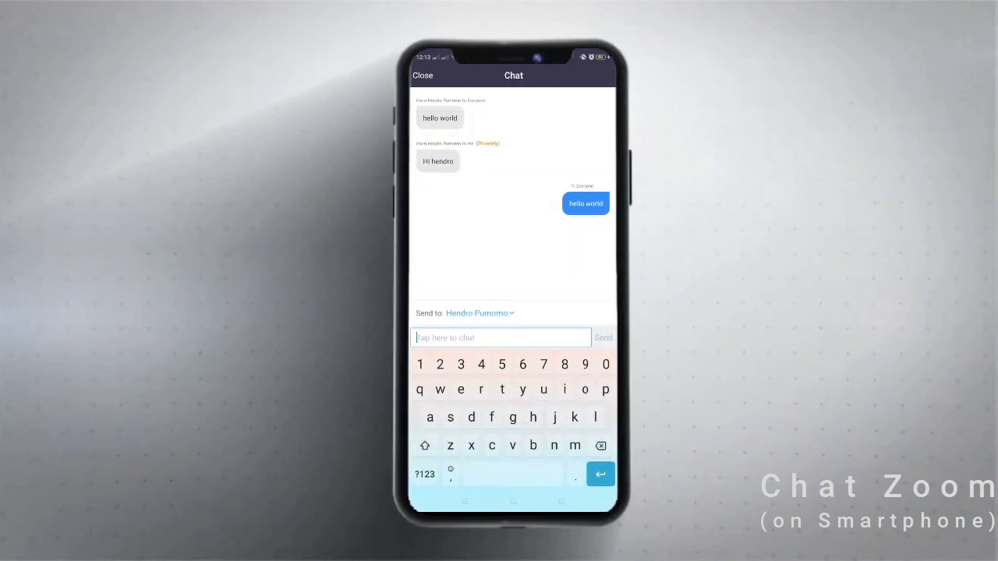
{"action": "type", "text": "halo "}
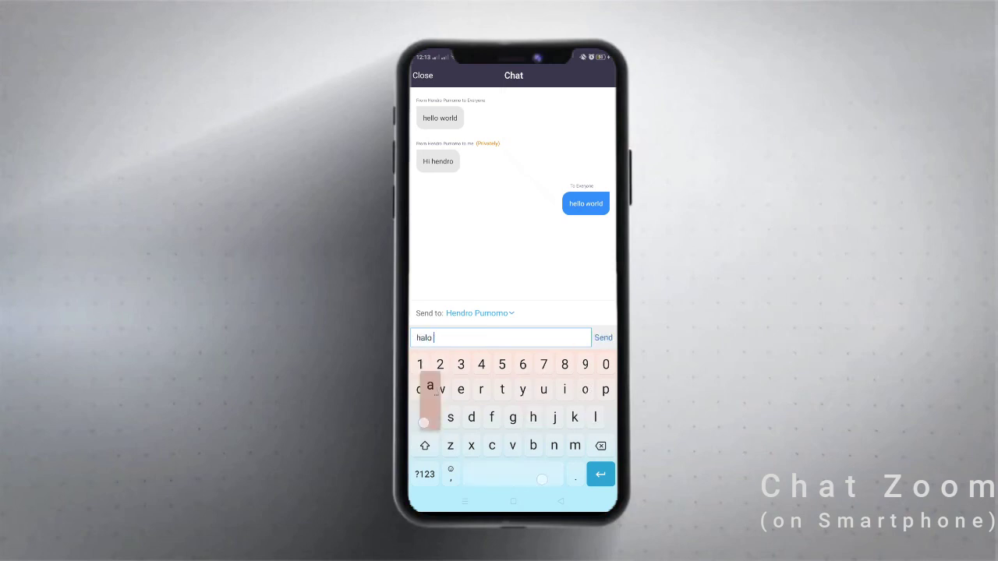
{"action": "type", "text": "apa kabar?"}
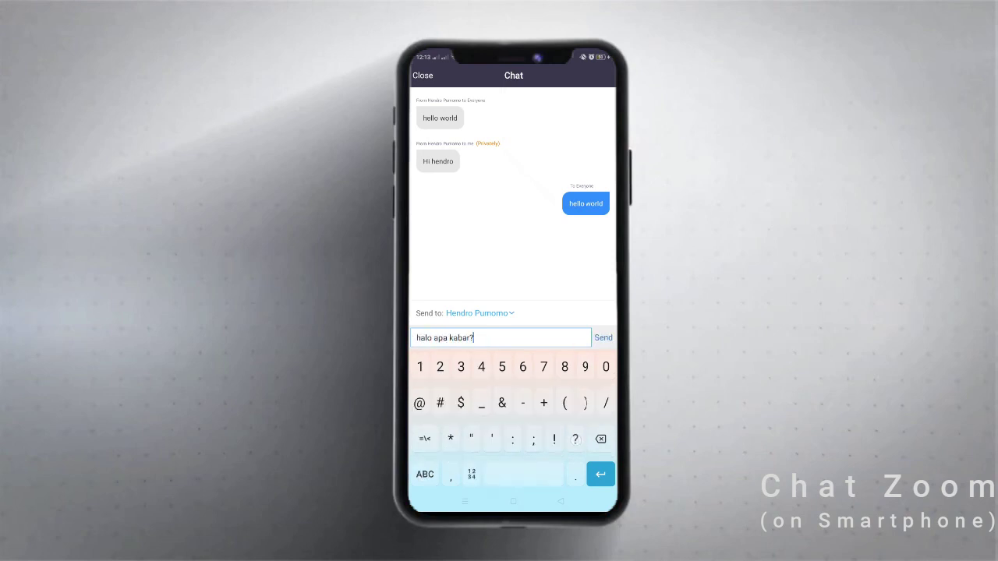
{"action": "key", "text": "Return"}
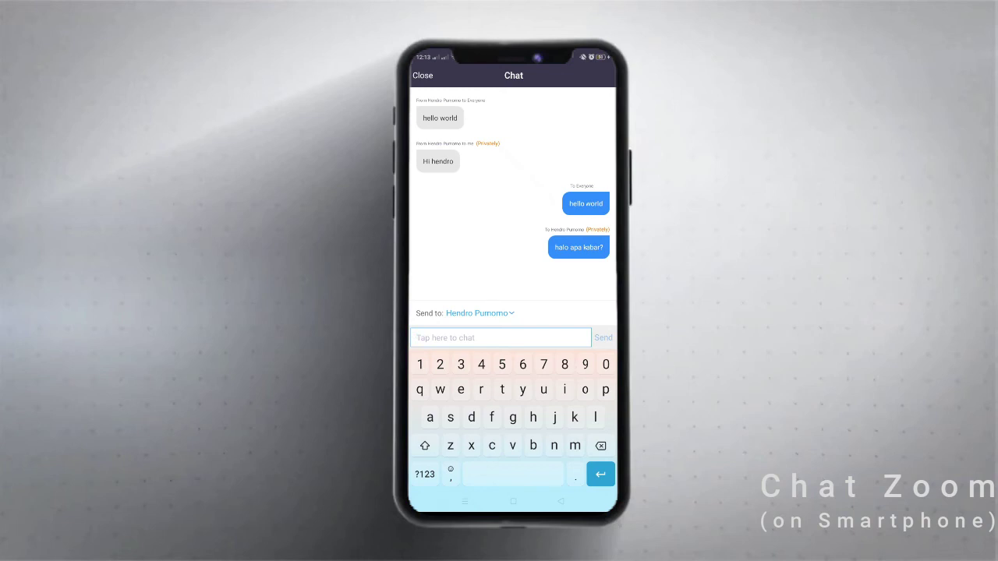
{"action": "key", "text": "Escape"}
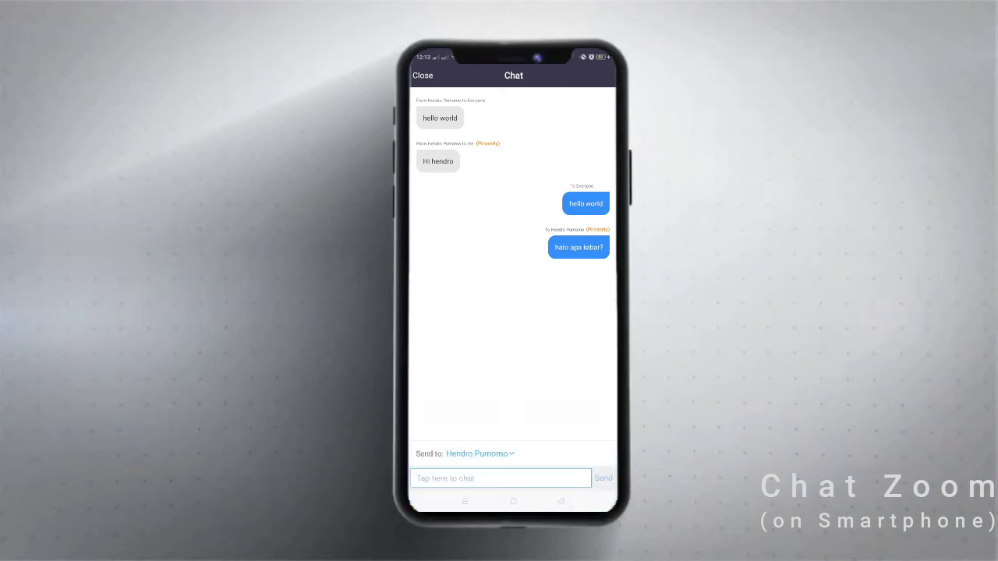
{"action": "left_click", "coordinate": [561, 502]}
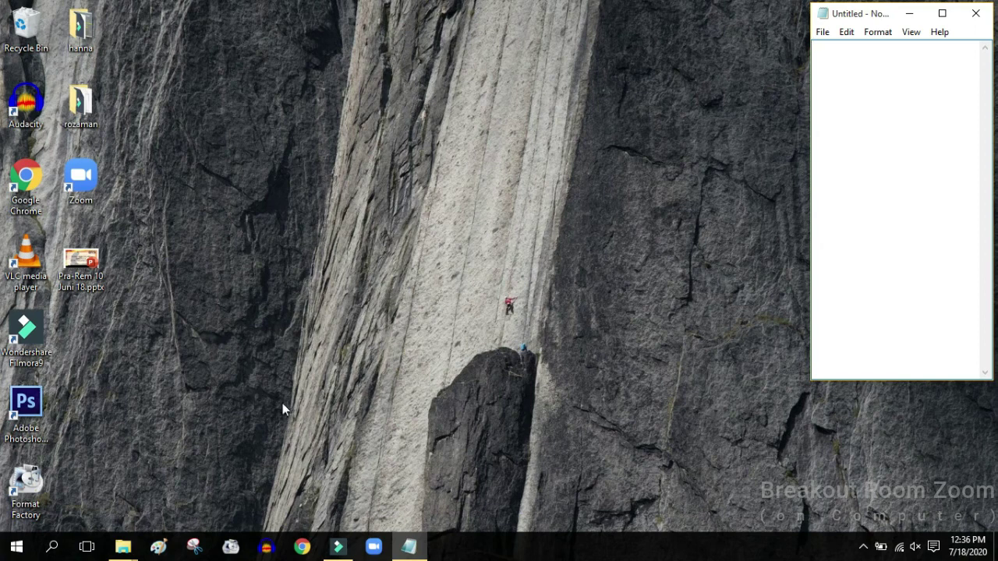
Step: Open Chrome, go to the Zoom website by entering 'zoom', and sign in
{"action": "left_click", "coordinate": [303, 547]}
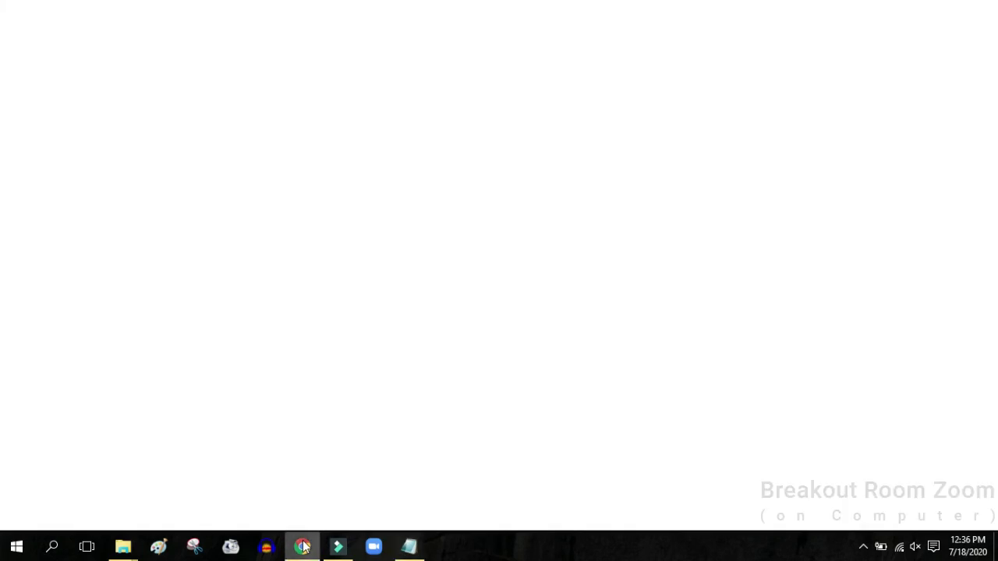
{"action": "left_click", "coordinate": [304, 547]}
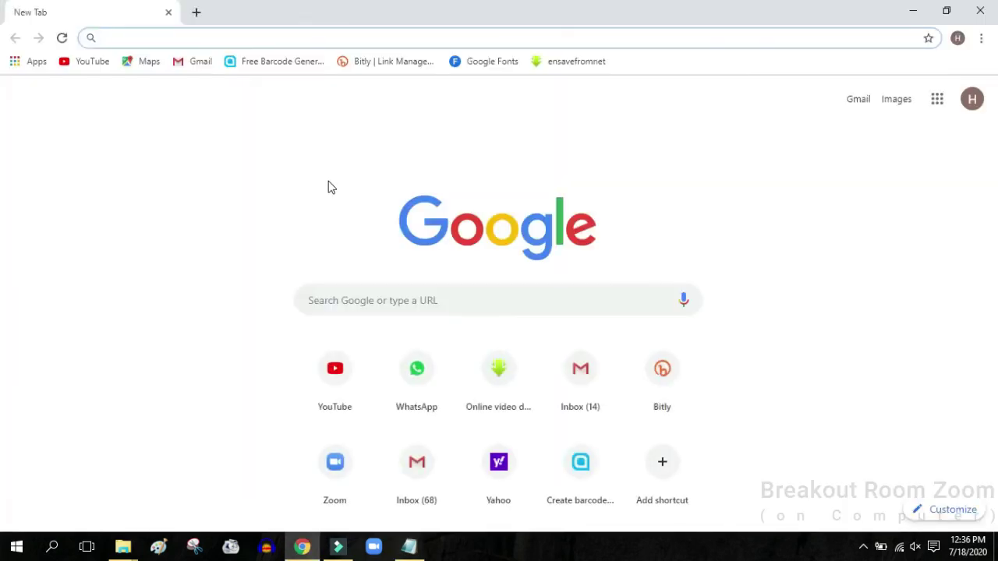
{"action": "type", "text": "zoom.us"}
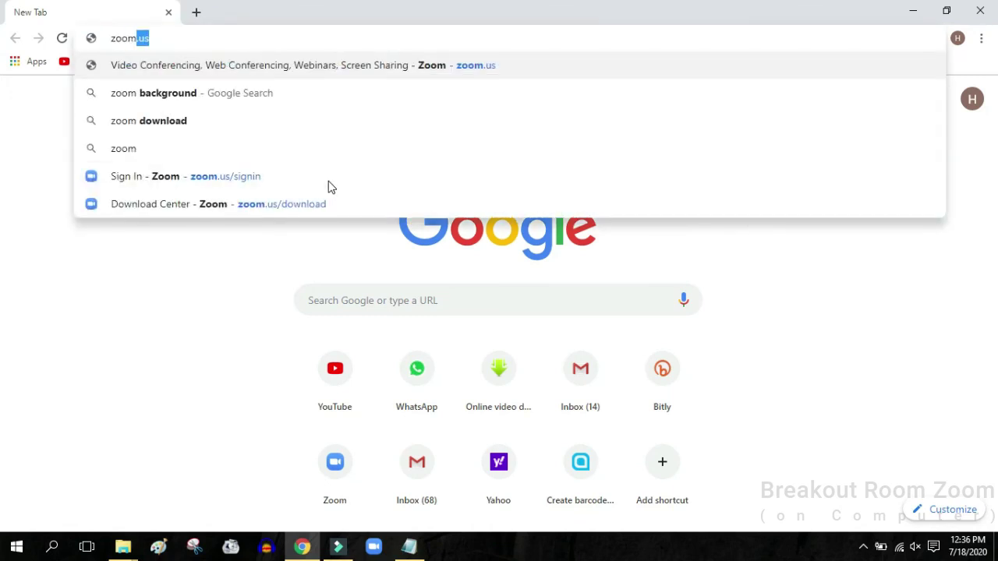
{"action": "key", "text": "Return"}
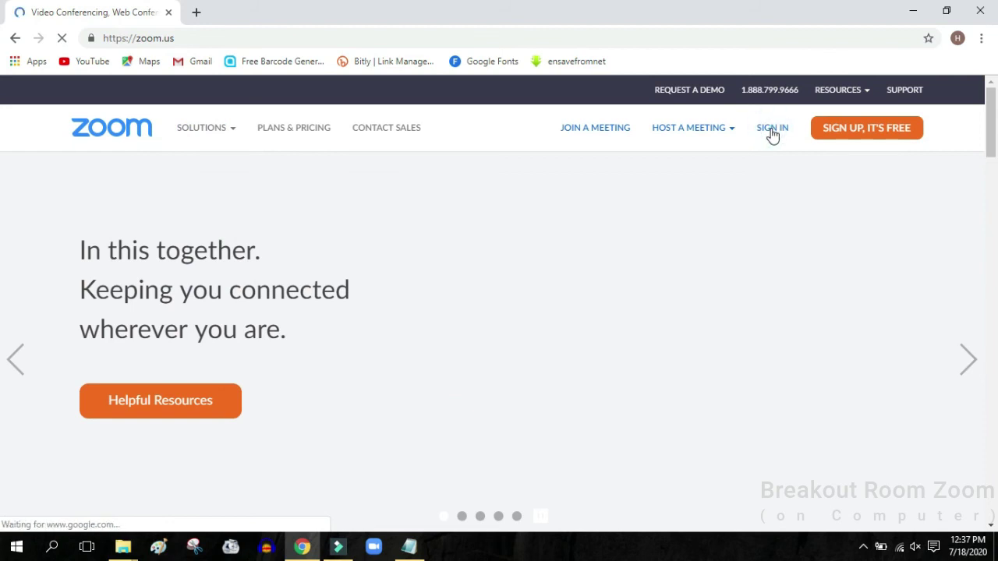
{"action": "left_click", "coordinate": [772, 134]}
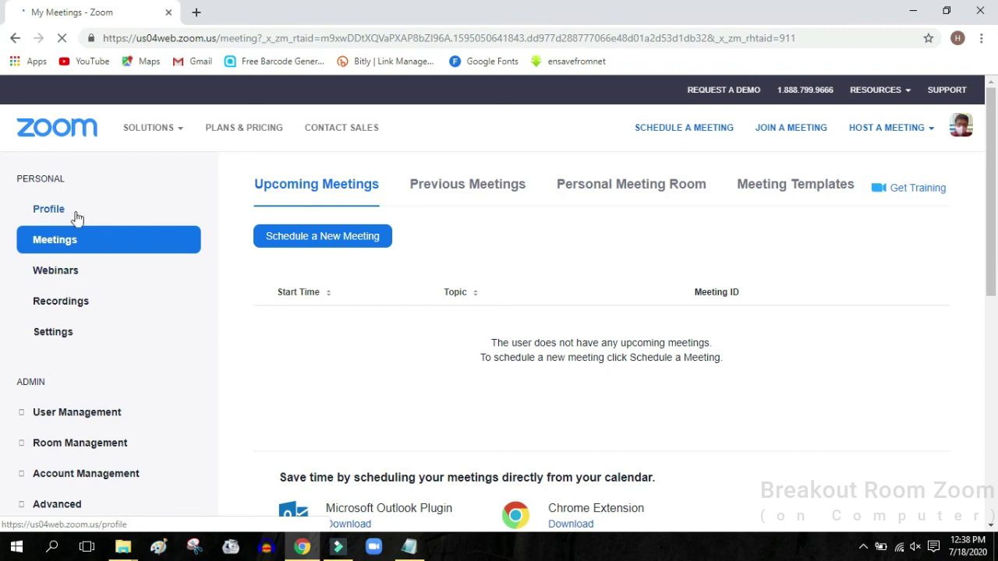
Step: Check that the Breakout room toggle under Settings > In Meeting (Advanced) is on
{"action": "left_click", "coordinate": [53, 333]}
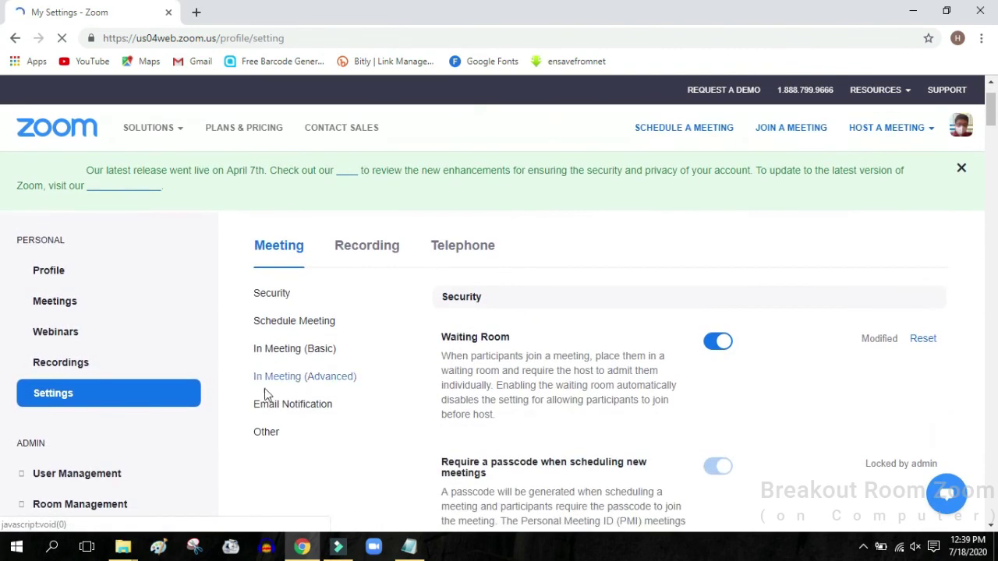
{"action": "left_click", "coordinate": [322, 378]}
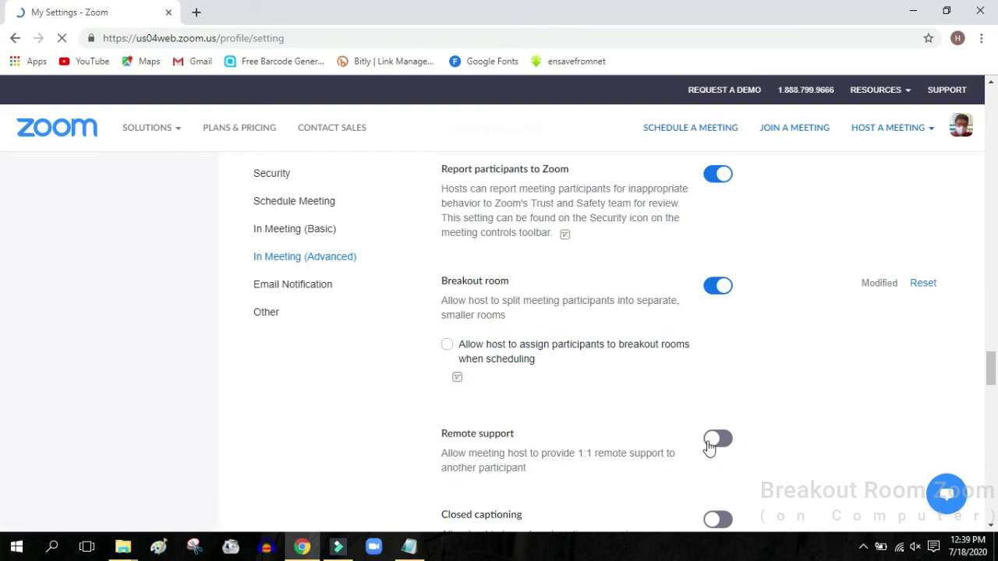
{"action": "scroll", "coordinate": [706, 321], "scroll_direction": "up", "scroll_amount": 2}
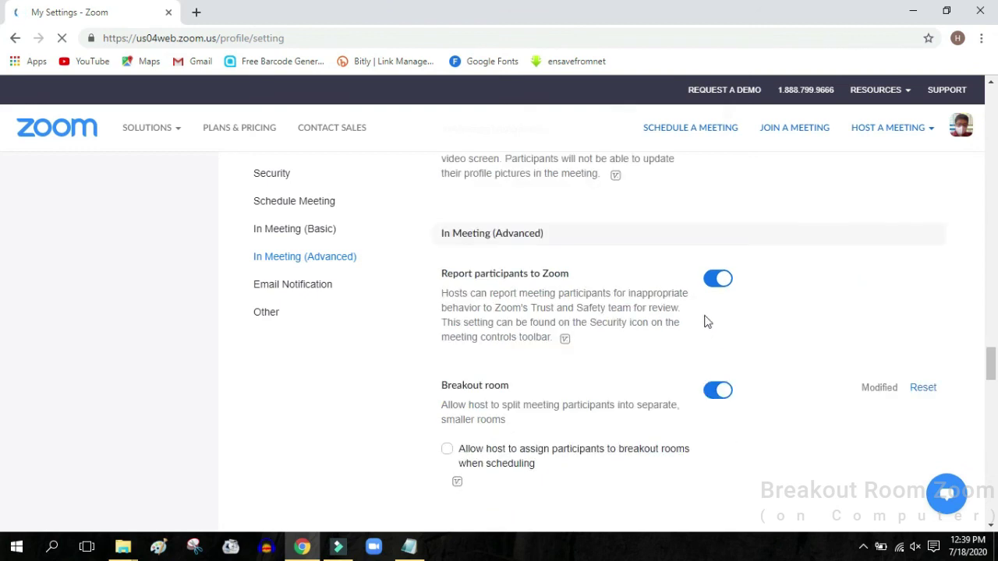
{"action": "scroll", "coordinate": [705, 321], "scroll_direction": "up", "scroll_amount": 1}
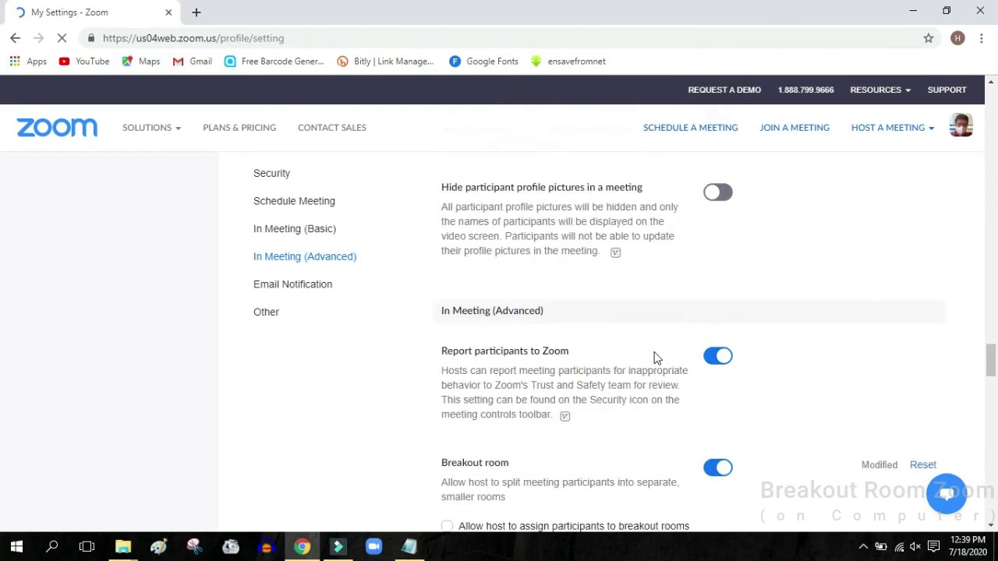
{"action": "scroll", "coordinate": [655, 357], "scroll_direction": "down", "scroll_amount": 1}
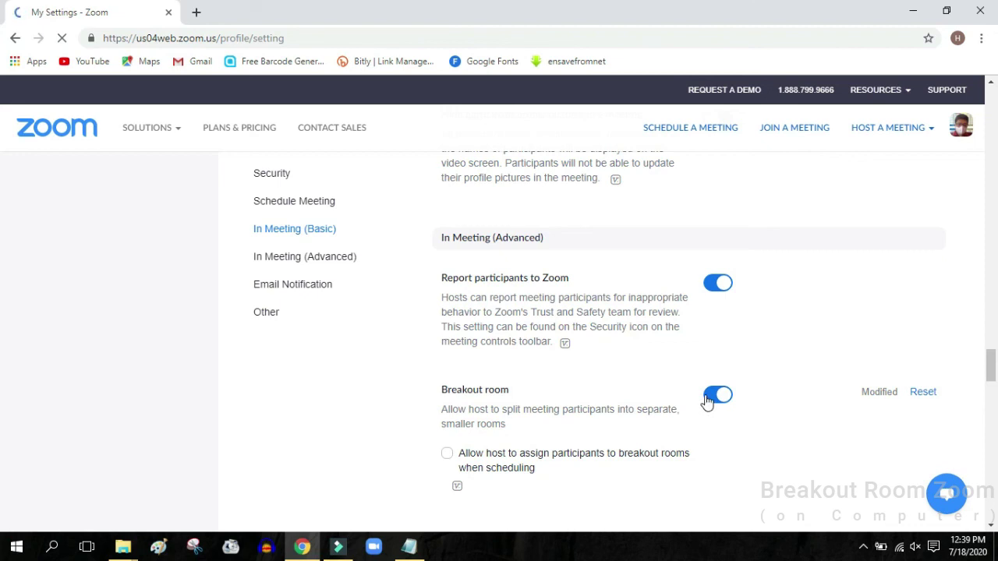
{"action": "scroll", "coordinate": [714, 401], "scroll_direction": "up", "scroll_amount": 3}
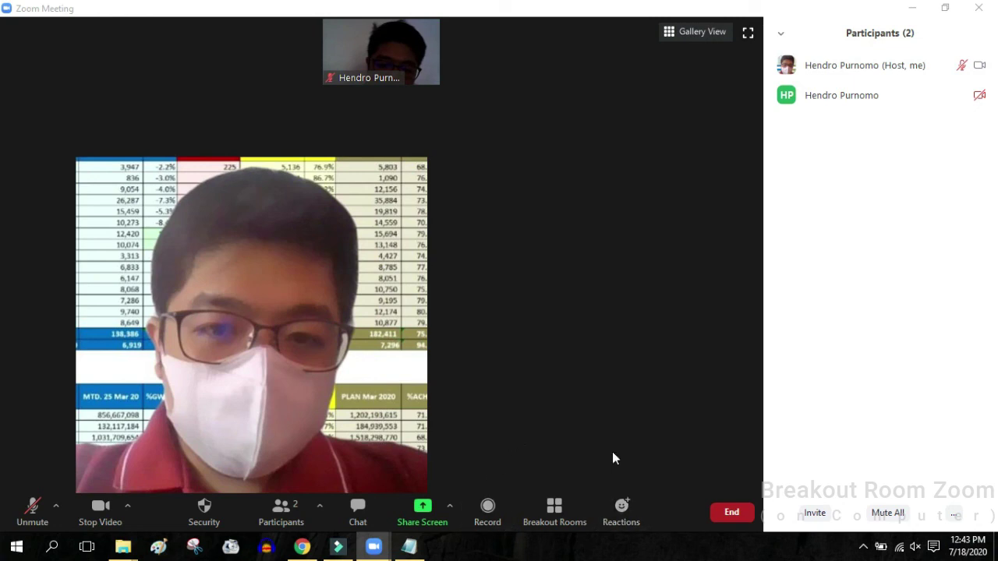
Step: Open Create Breakout Rooms and set 2 rooms with automatic participant assignment
{"action": "left_click", "coordinate": [558, 510]}
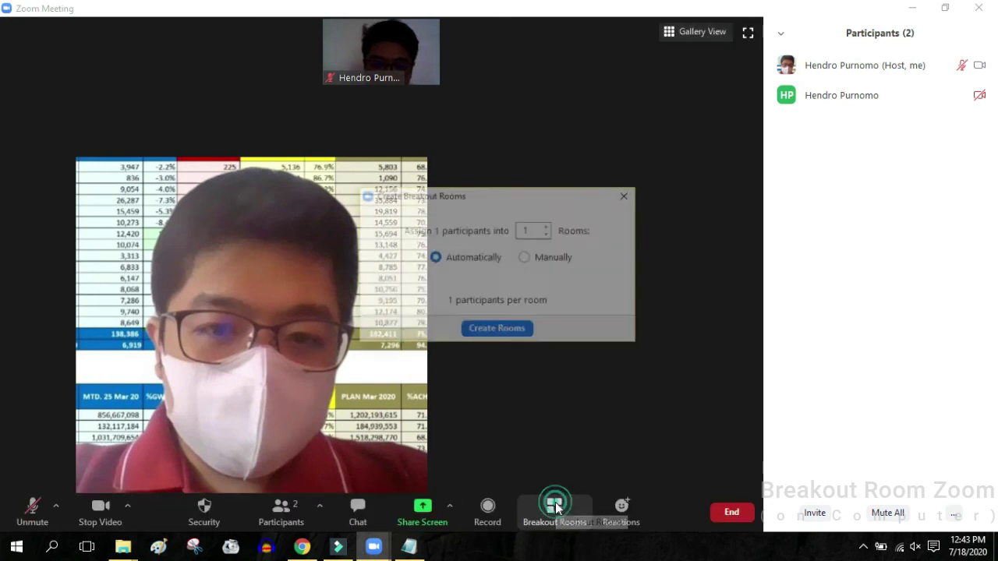
{"action": "left_click_drag", "start_coordinate": [549, 201], "coordinate": [648, 226]}
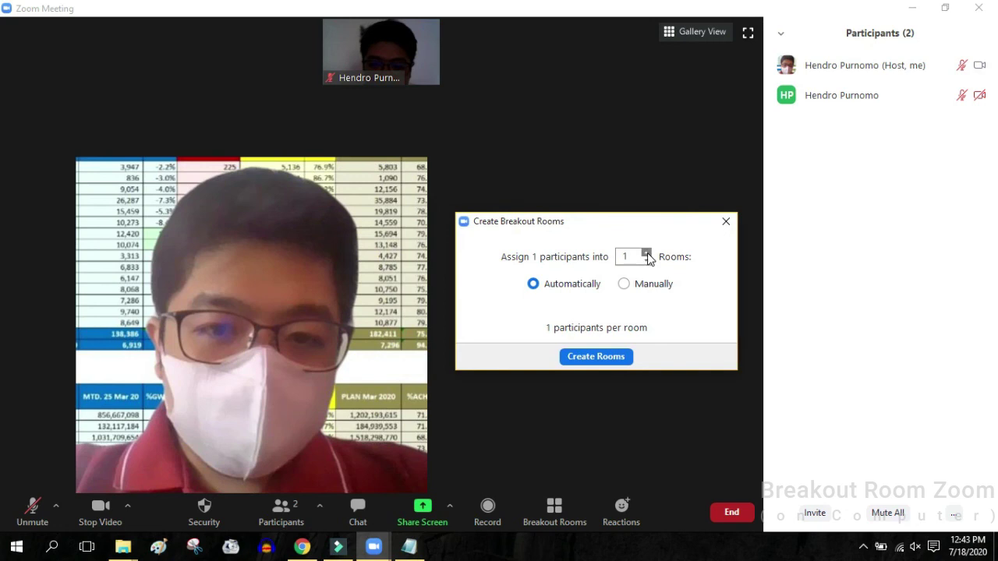
{"action": "left_click", "coordinate": [647, 254]}
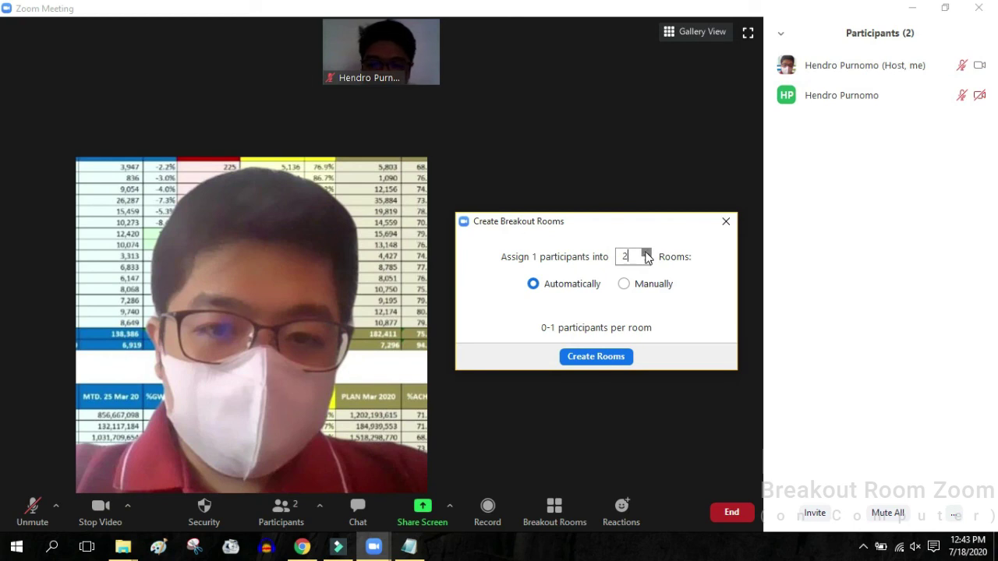
{"action": "left_click", "coordinate": [536, 284]}
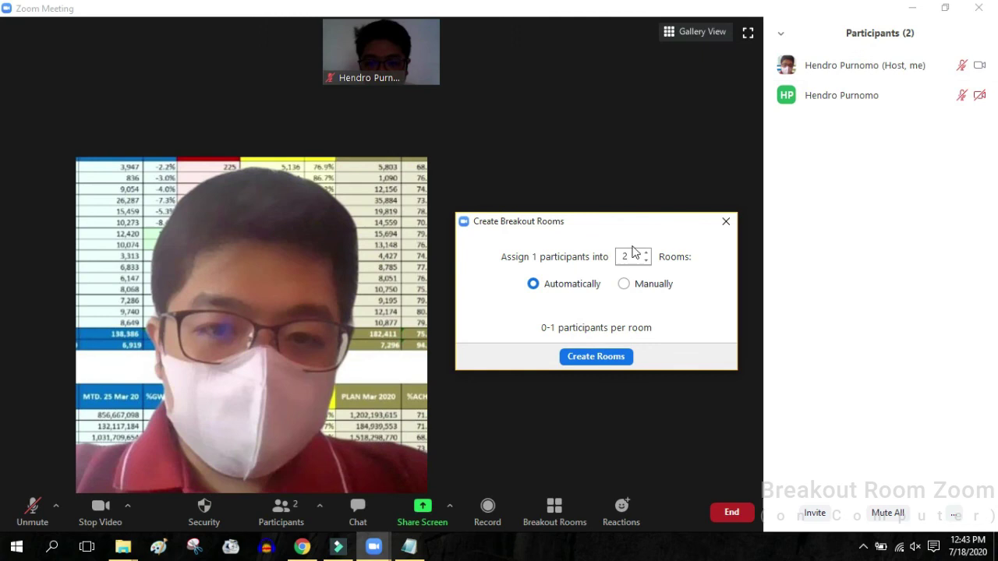
Step: Create the two breakout rooms and rename Breakout Room 1 to 'Team Creative'
{"action": "left_click", "coordinate": [612, 360]}
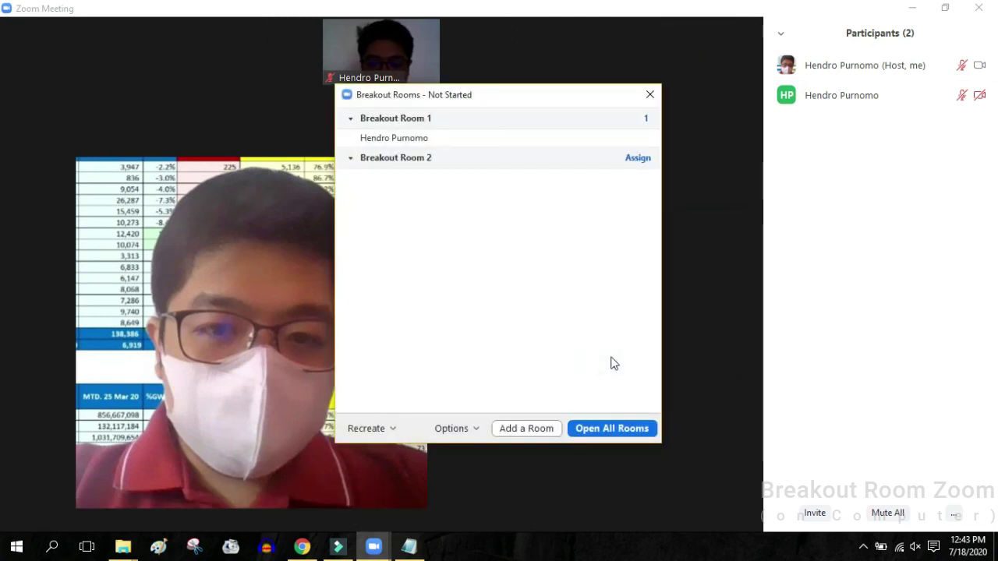
{"action": "left_click_drag", "start_coordinate": [555, 92], "coordinate": [652, 138]}
{"action": "mouse_move", "coordinate": [506, 172]}
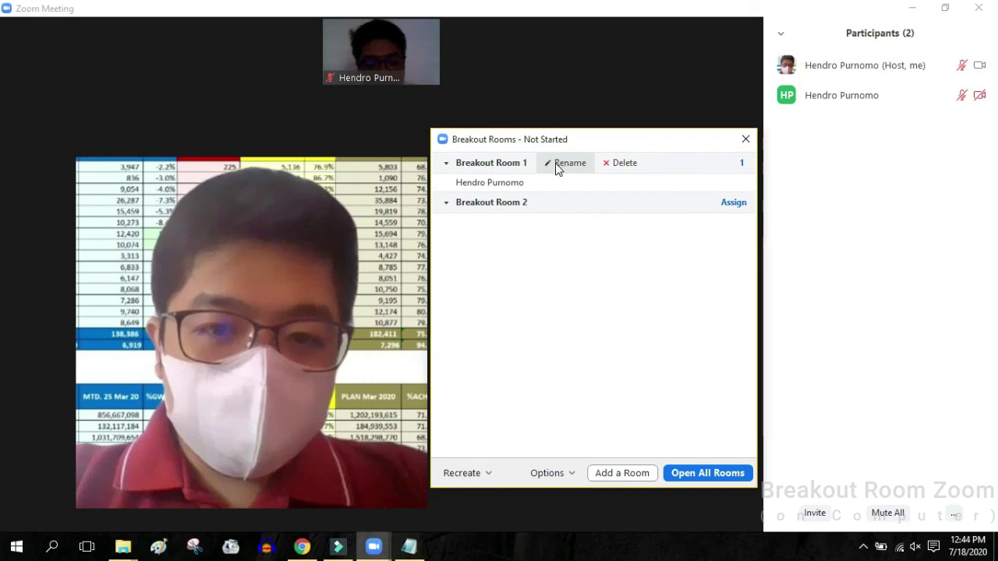
{"action": "left_click", "coordinate": [557, 166]}
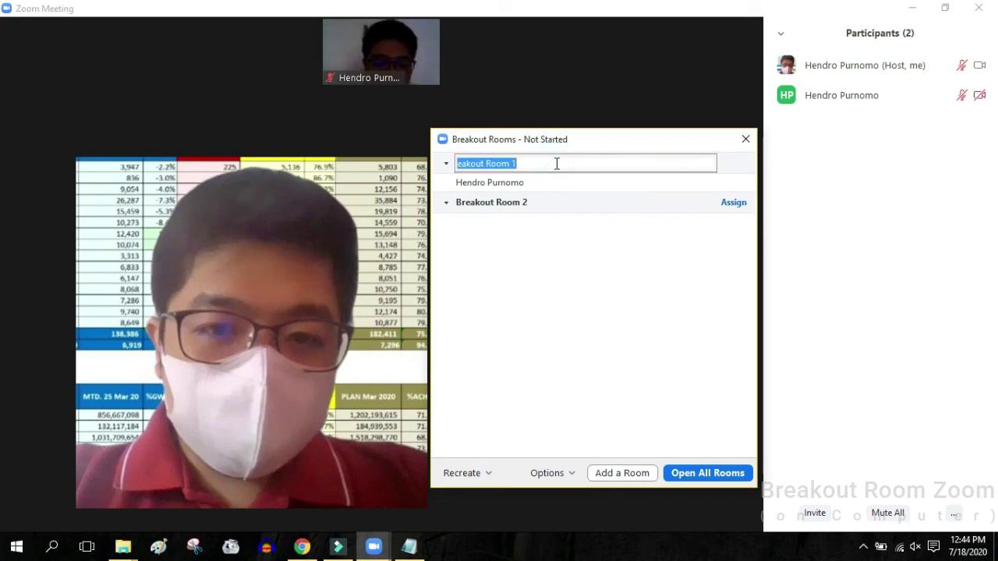
{"action": "type", "text": "Team "}
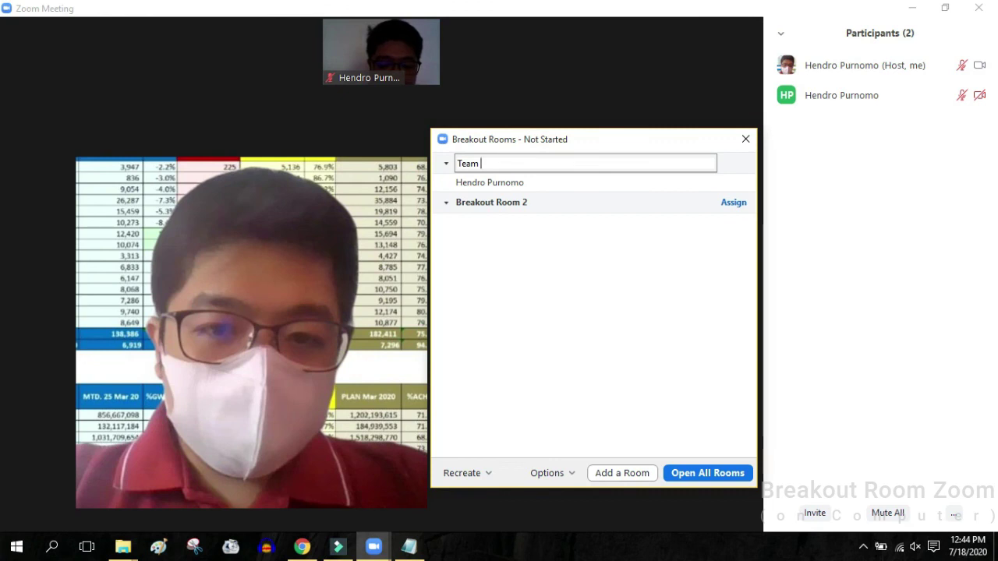
{"action": "type", "text": "Creati"}
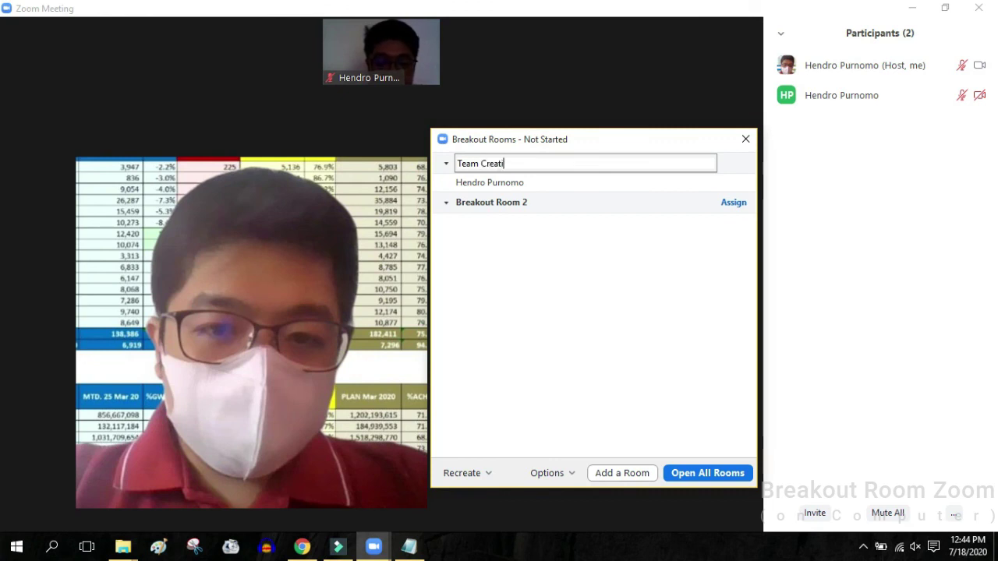
{"action": "type", "text": "ve"}
{"action": "key", "text": "Return"}
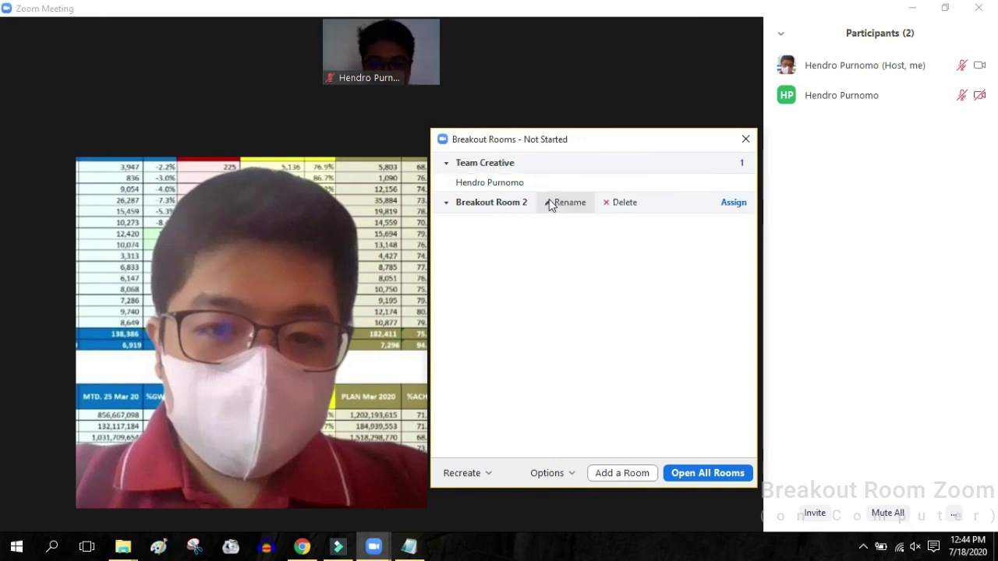
Step: Rename Breakout Room 2 to 'Team Innovative' and bring up the breakout room Options
{"action": "left_click", "coordinate": [553, 202]}
{"action": "type", "text": "Team I"}
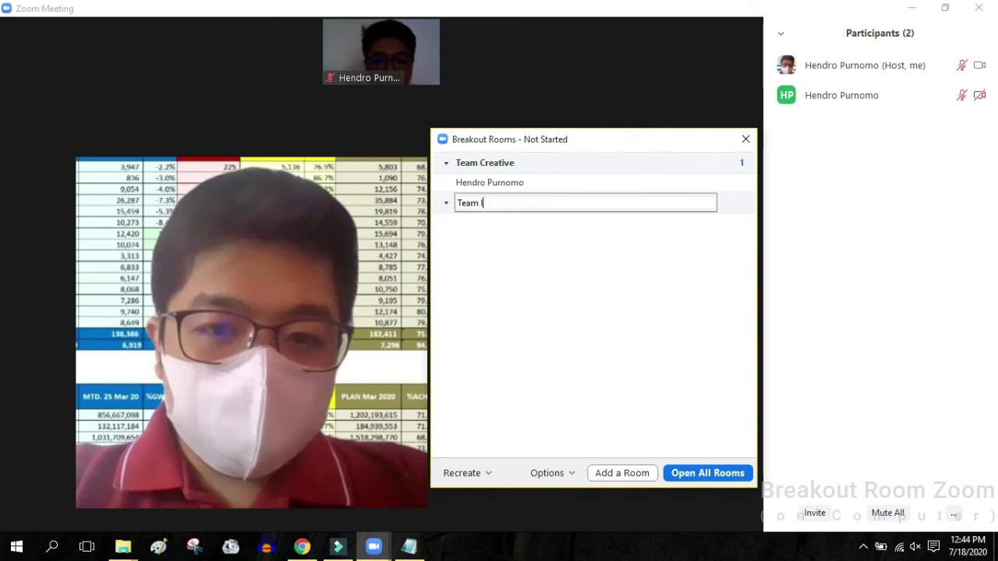
{"action": "type", "text": "nnovative"}
{"action": "key", "text": "Return"}
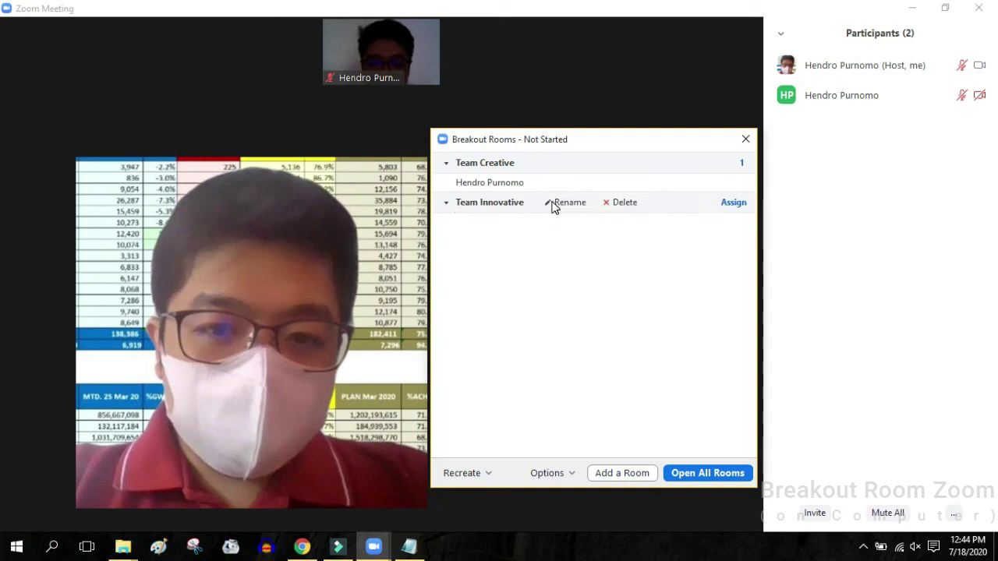
{"action": "left_click", "coordinate": [564, 473]}
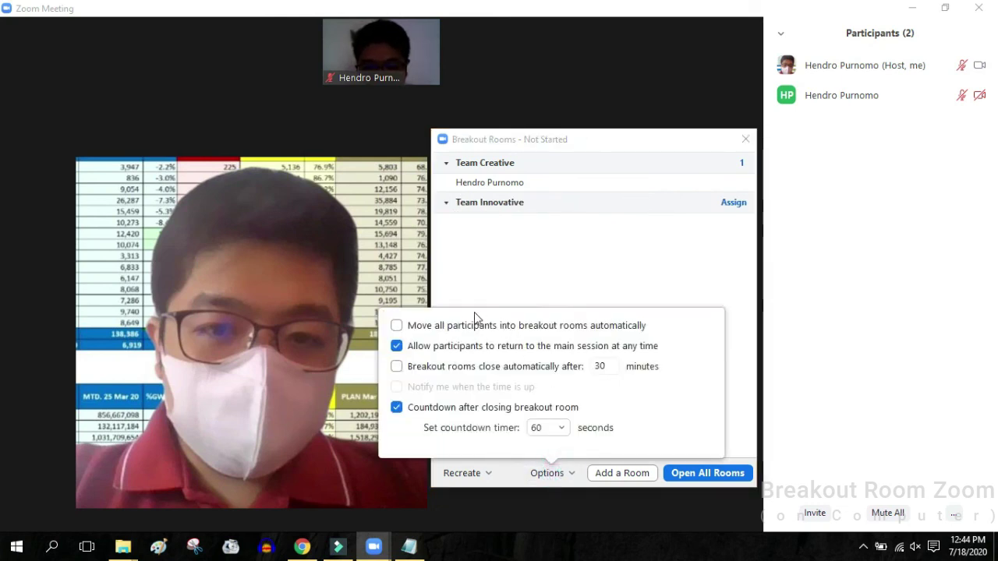
Step: Turn on 'Move all participants into breakout rooms automatically' and close the Options popup
{"action": "left_click", "coordinate": [397, 326]}
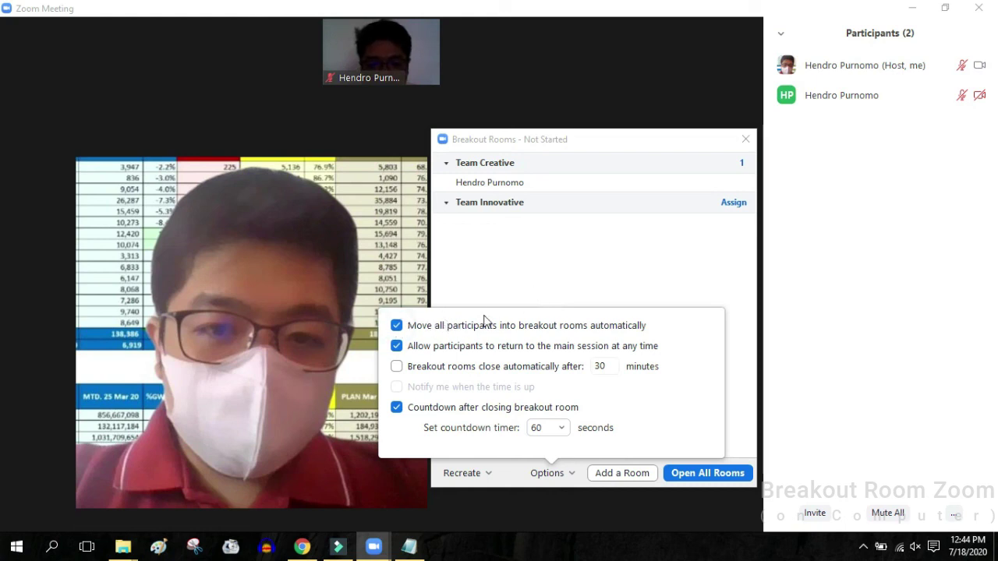
{"action": "left_click", "coordinate": [546, 293]}
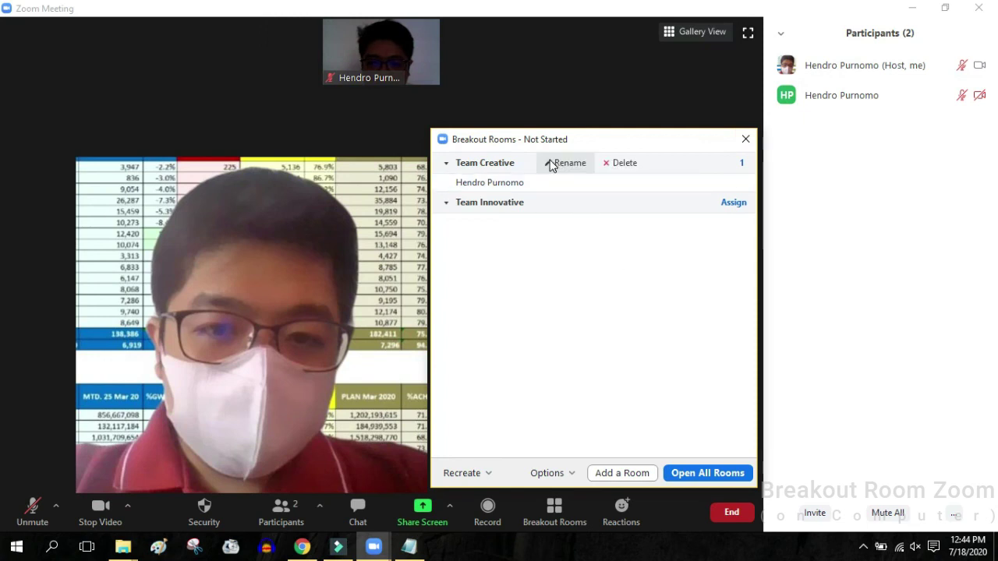
Step: Open all breakout rooms, join Team Innovative, and maximize its meeting window
{"action": "left_click", "coordinate": [700, 477]}
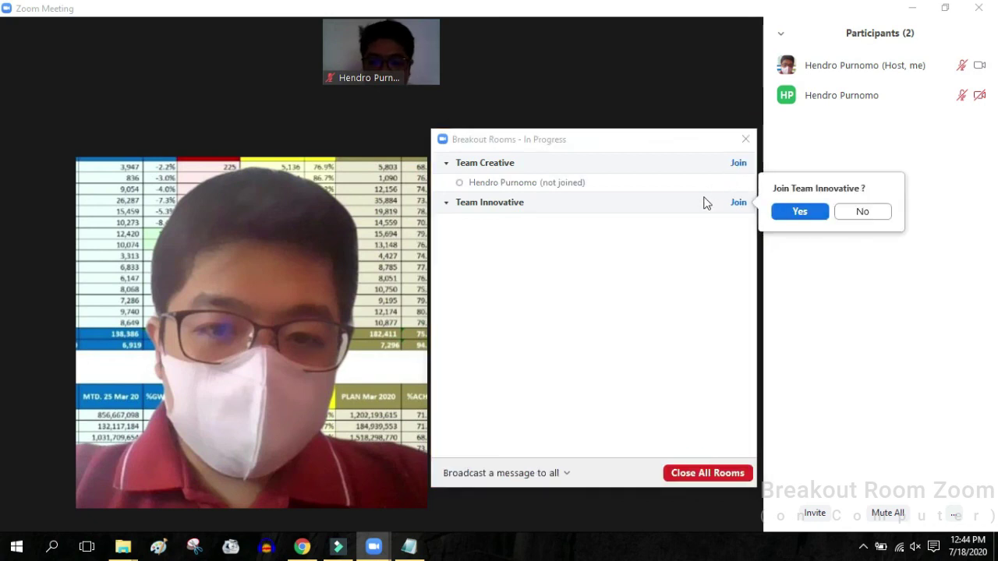
{"action": "left_click", "coordinate": [681, 265]}
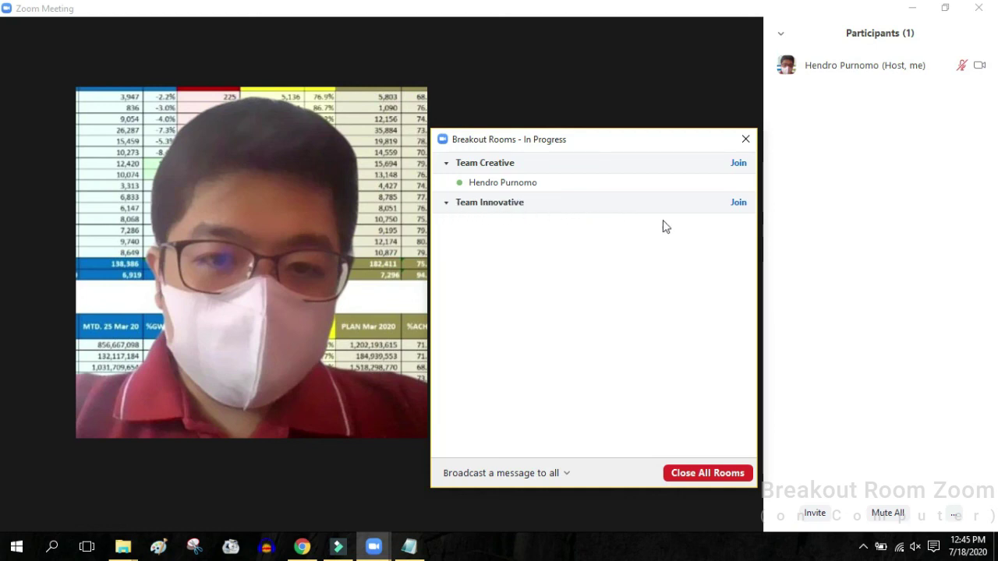
{"action": "left_click", "coordinate": [734, 208]}
{"action": "left_click", "coordinate": [789, 210]}
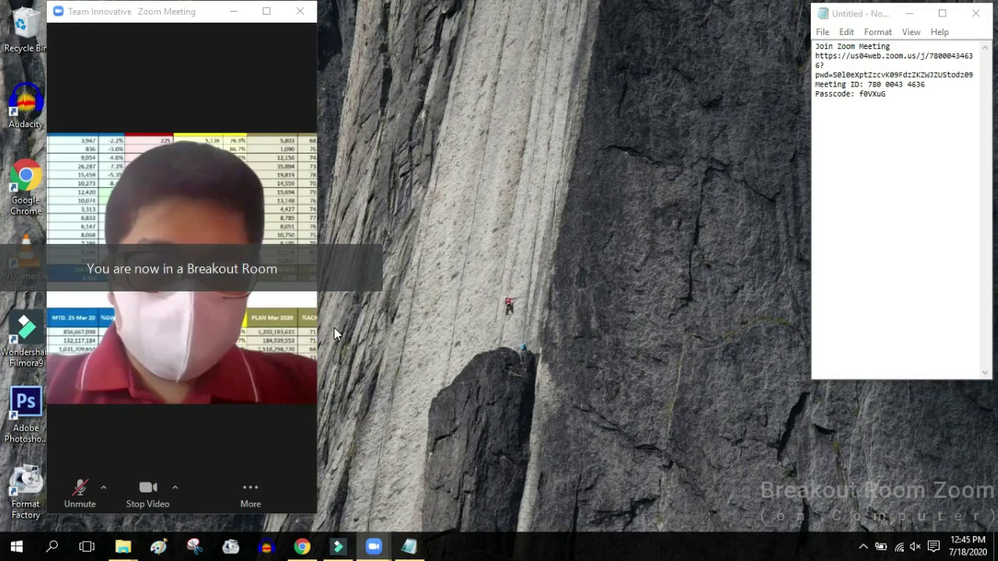
{"action": "left_click", "coordinate": [266, 12]}
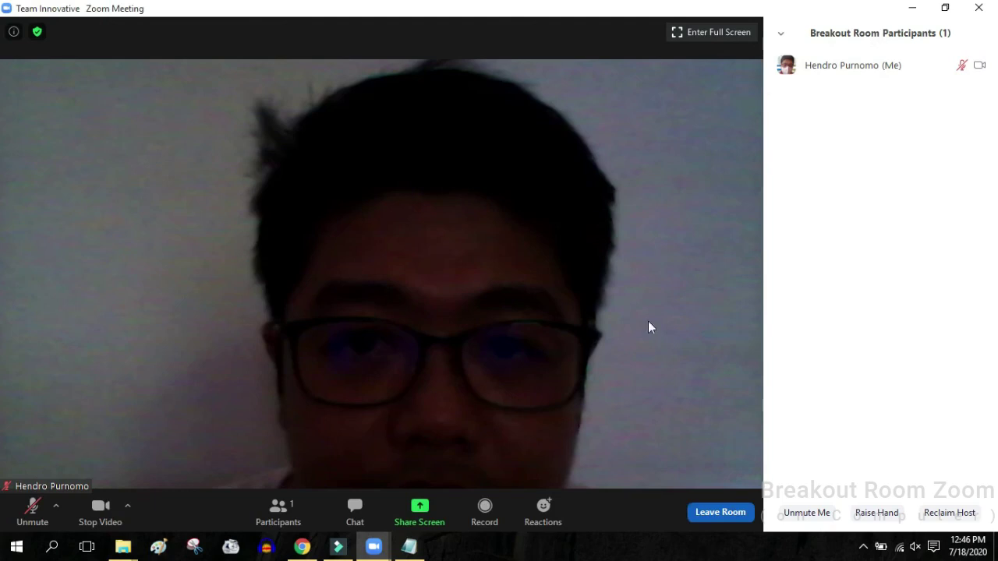
Step: Leave the Team Innovative breakout room and maximize the main session window
{"action": "left_click", "coordinate": [704, 512]}
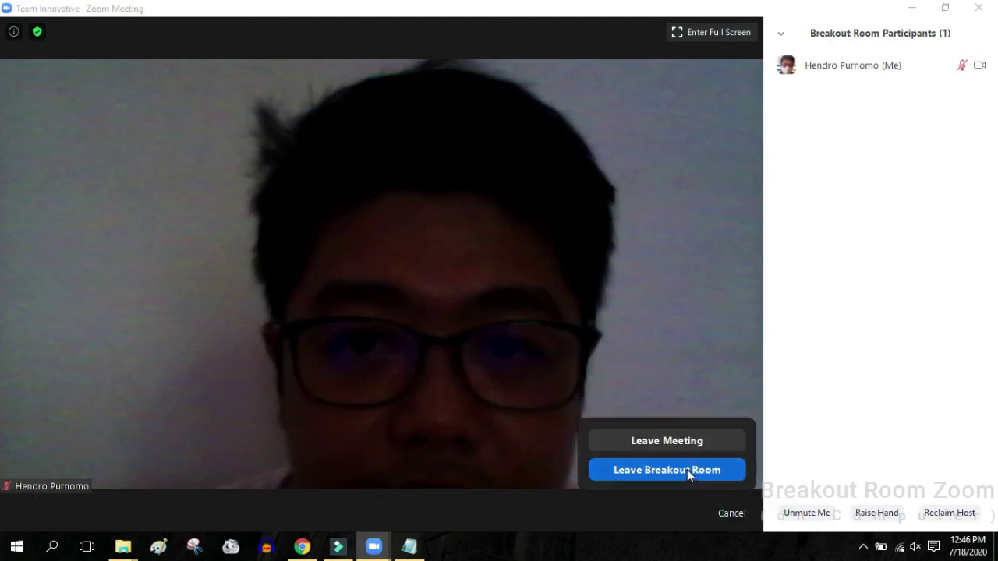
{"action": "left_click", "coordinate": [687, 469]}
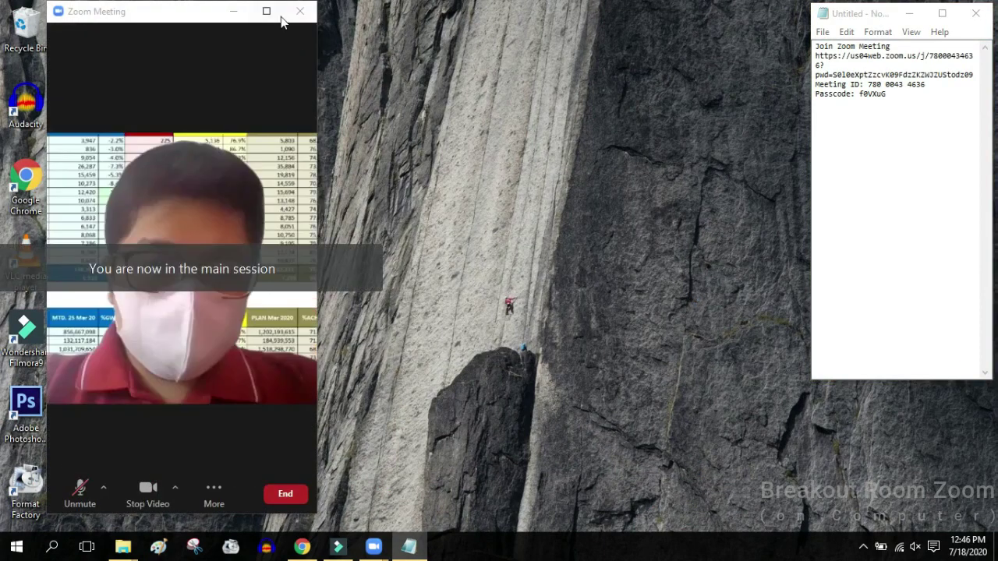
{"action": "left_click", "coordinate": [266, 11]}
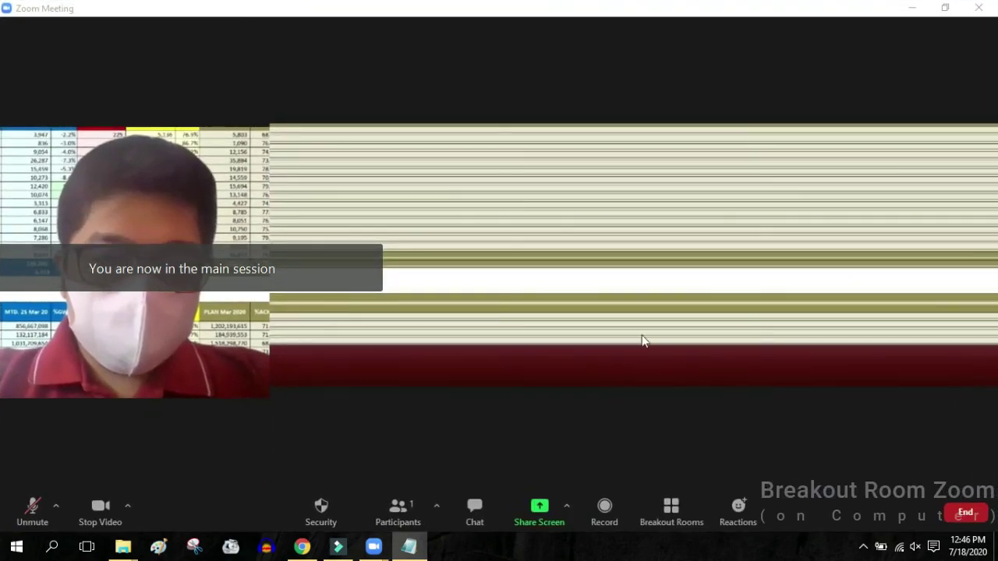
Step: Join the Team Creative breakout room from the breakout rooms overview and maximize it
{"action": "left_click", "coordinate": [671, 14]}
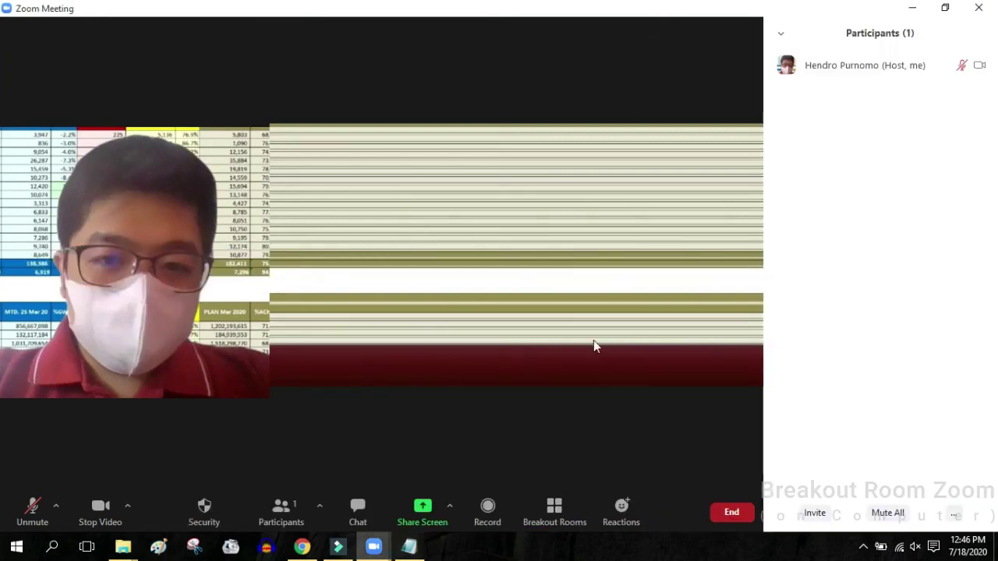
{"action": "left_click", "coordinate": [564, 507]}
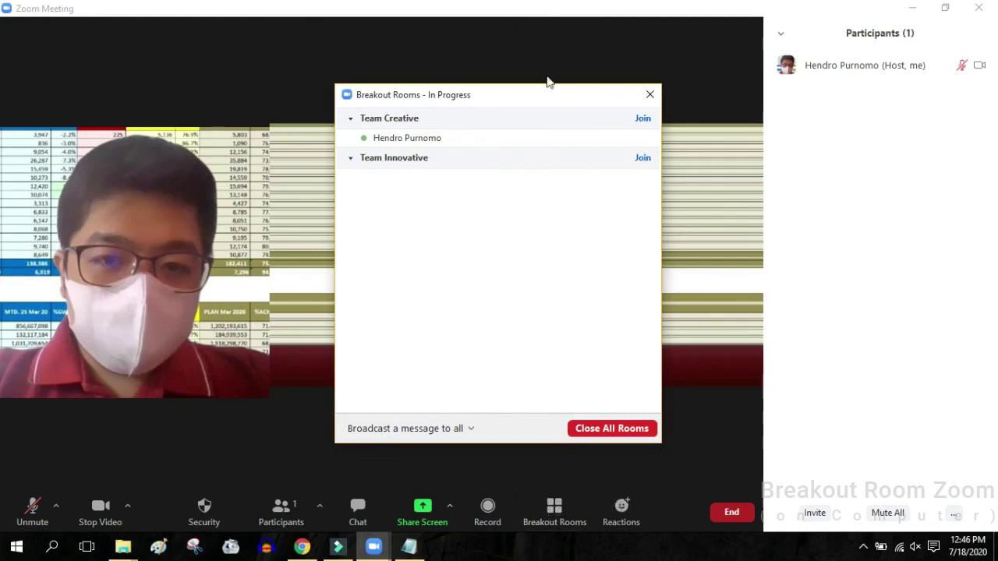
{"action": "left_click_drag", "start_coordinate": [541, 98], "coordinate": [589, 89]}
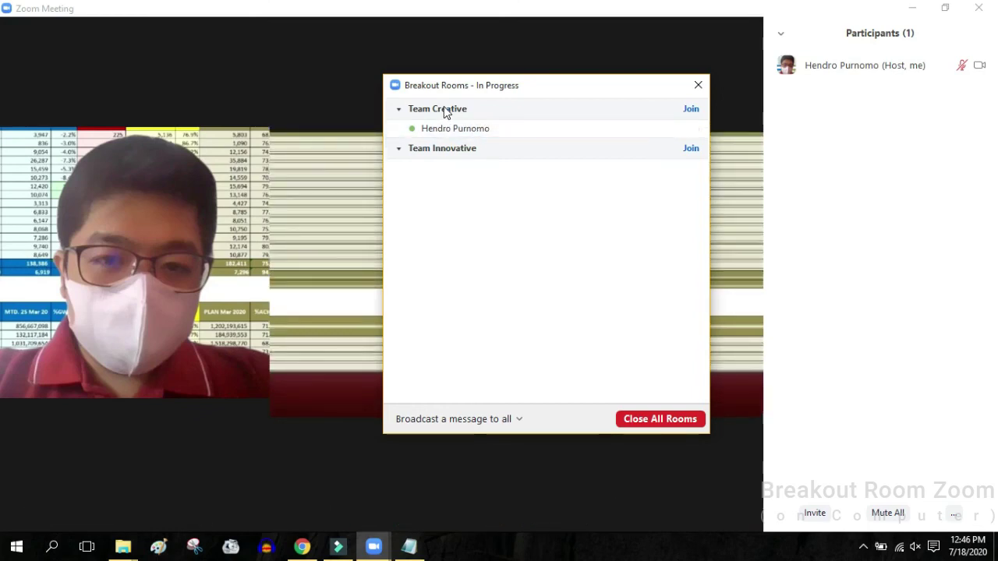
{"action": "left_click", "coordinate": [691, 110]}
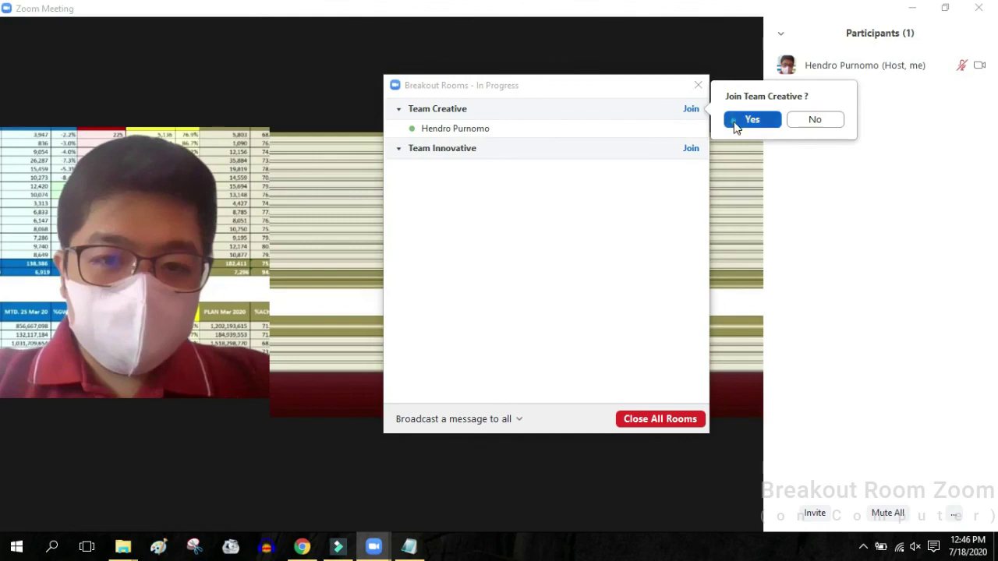
{"action": "left_click", "coordinate": [735, 122]}
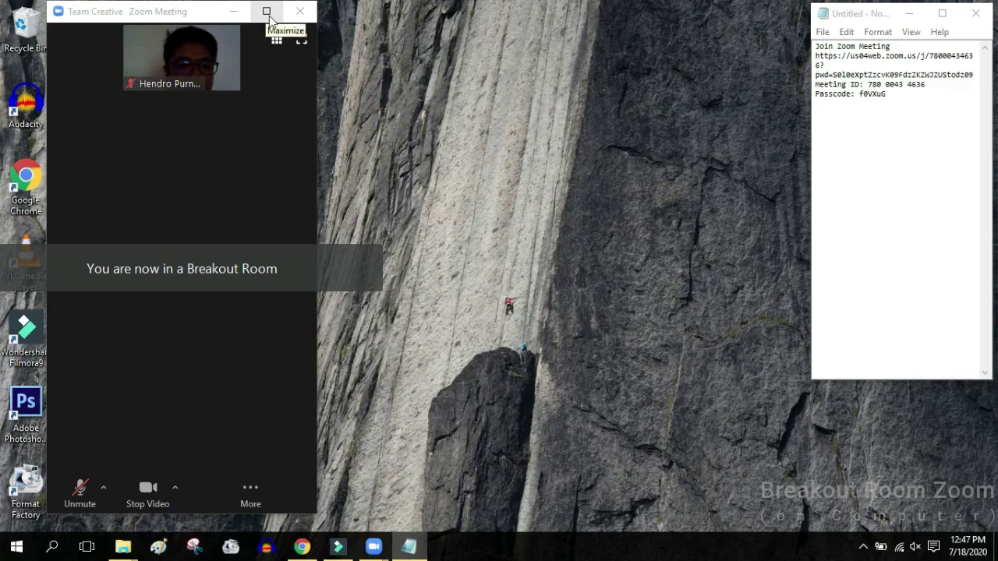
{"action": "left_click", "coordinate": [266, 12]}
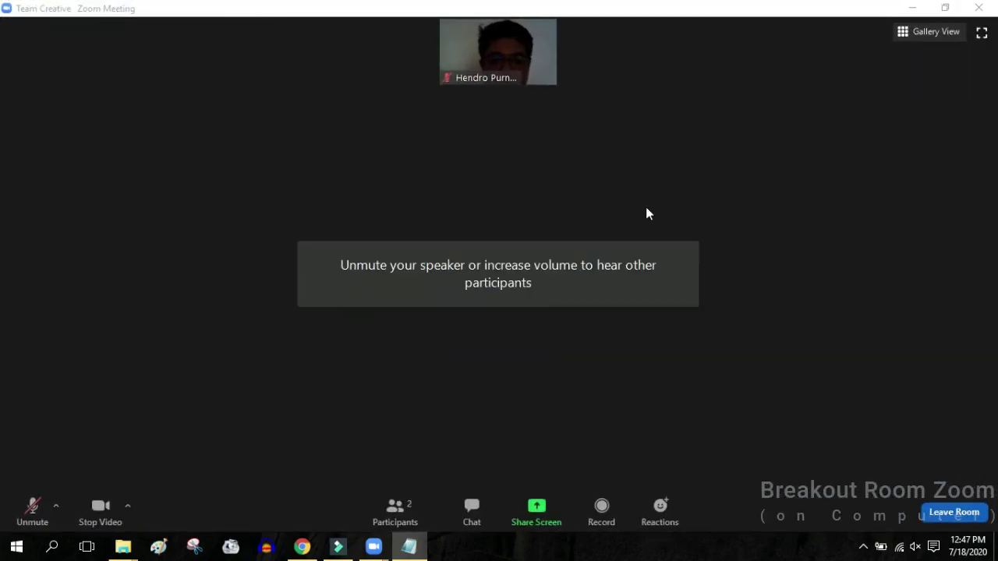
Step: Toggle the camera off and on, check the participants list, then leave Team Creative
{"action": "left_click", "coordinate": [100, 511]}
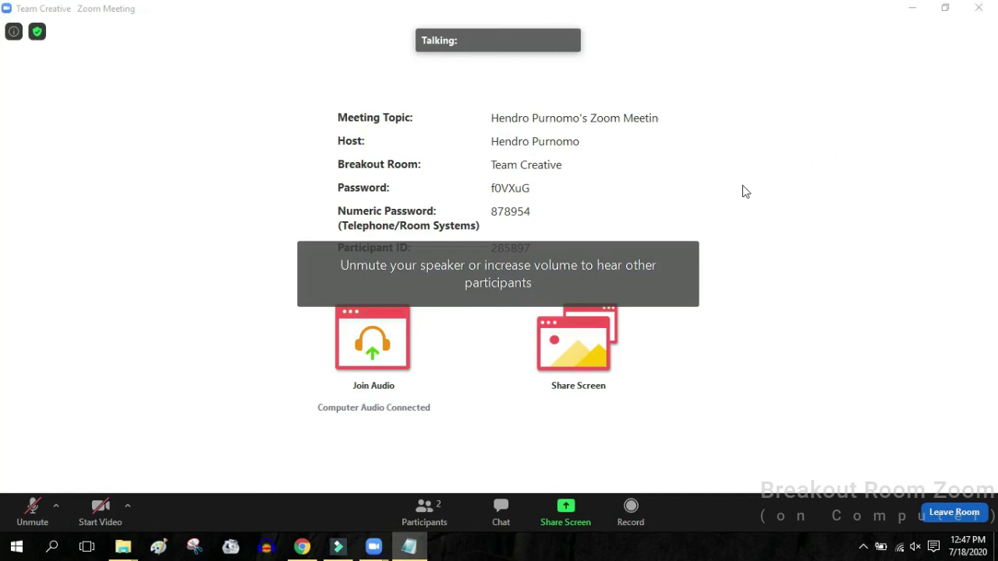
{"action": "left_click", "coordinate": [100, 513]}
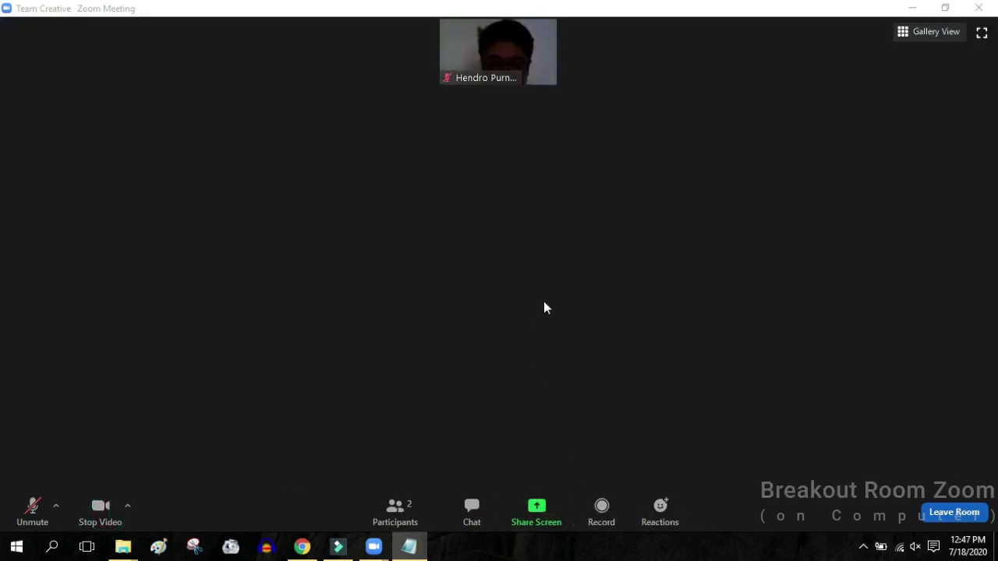
{"action": "left_click", "coordinate": [390, 515]}
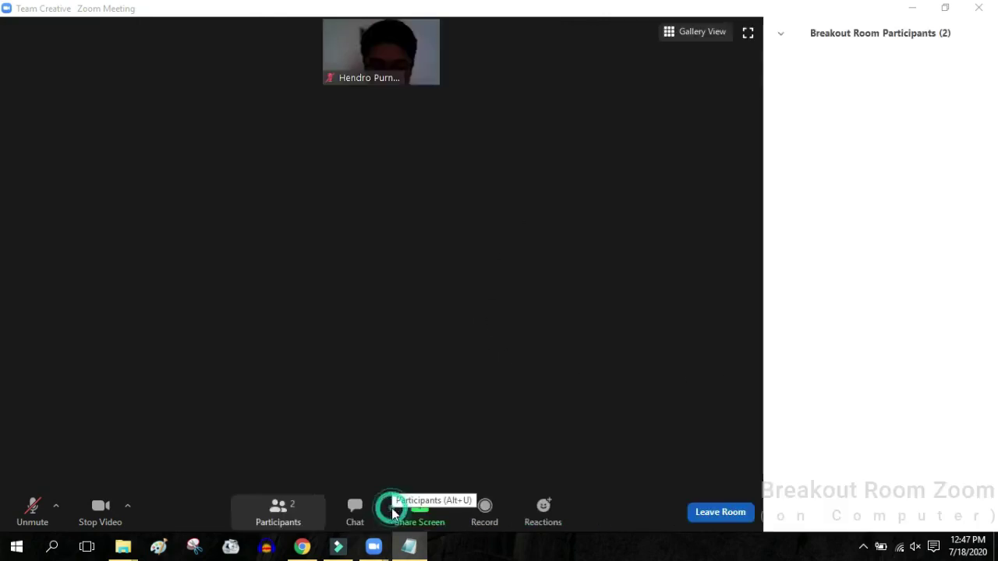
{"action": "left_click", "coordinate": [781, 34]}
{"action": "left_click", "coordinate": [802, 49]}
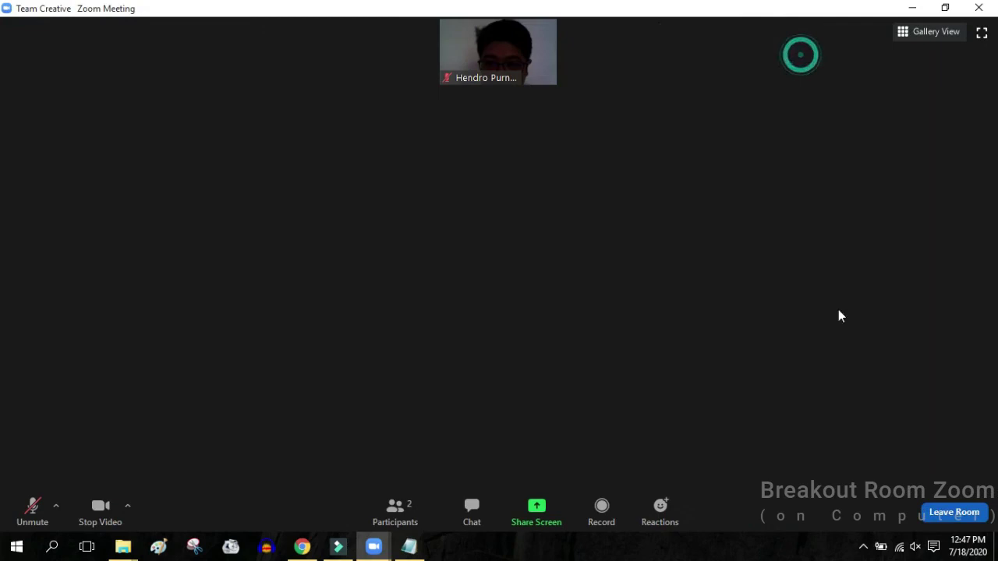
{"action": "left_click", "coordinate": [940, 517]}
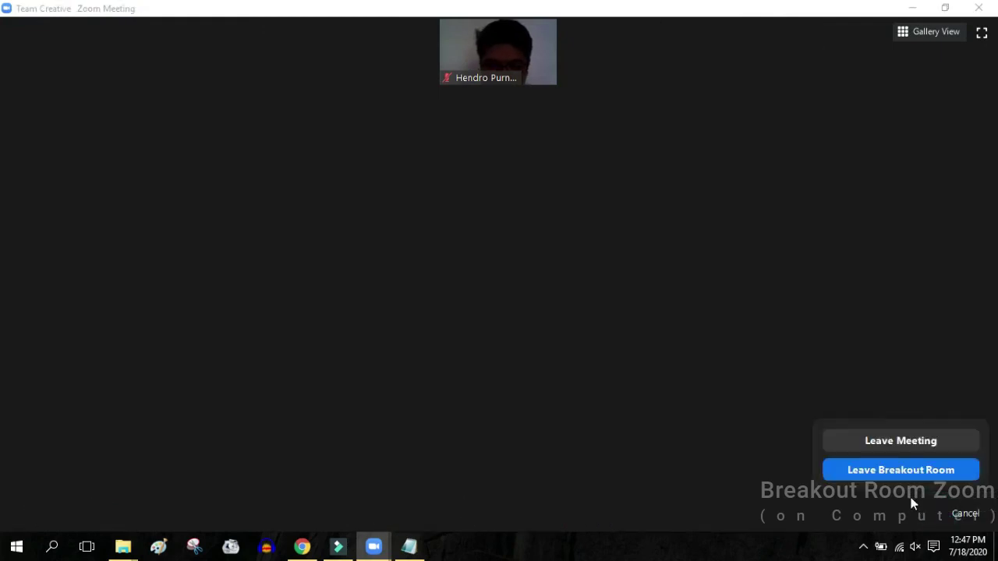
{"action": "left_click", "coordinate": [917, 471]}
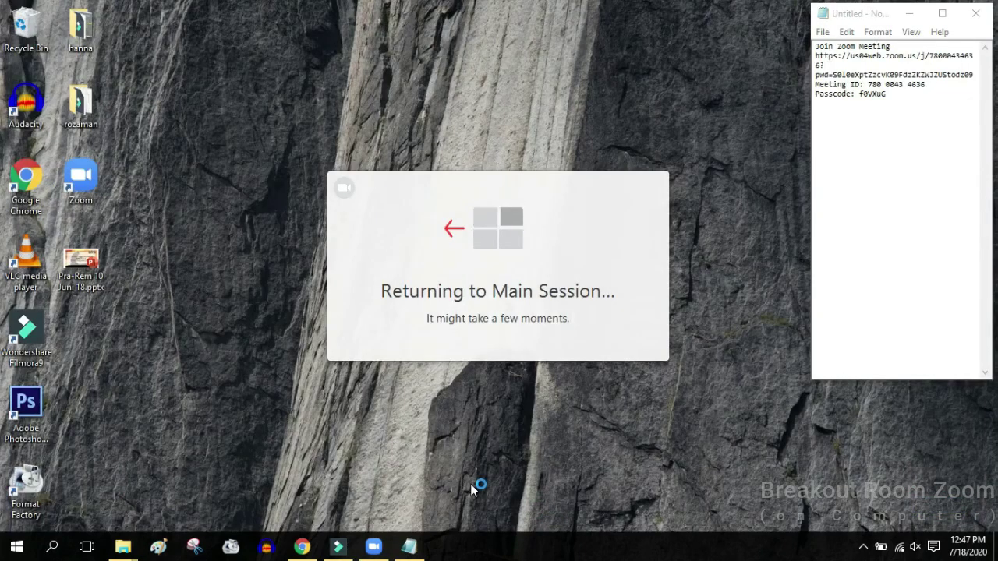